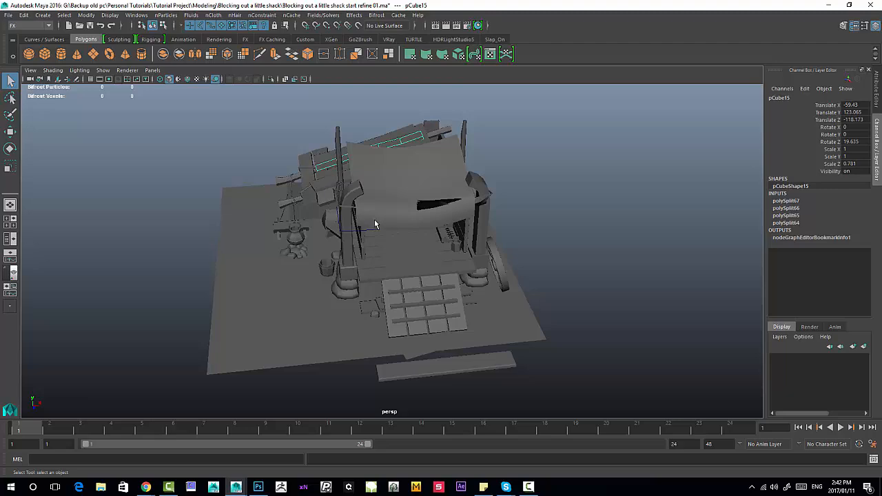
- Examine the shack's roof planks up close, selecting individual planks to check their shape and hard edges
alt+drag(319, 261, 370, 219)
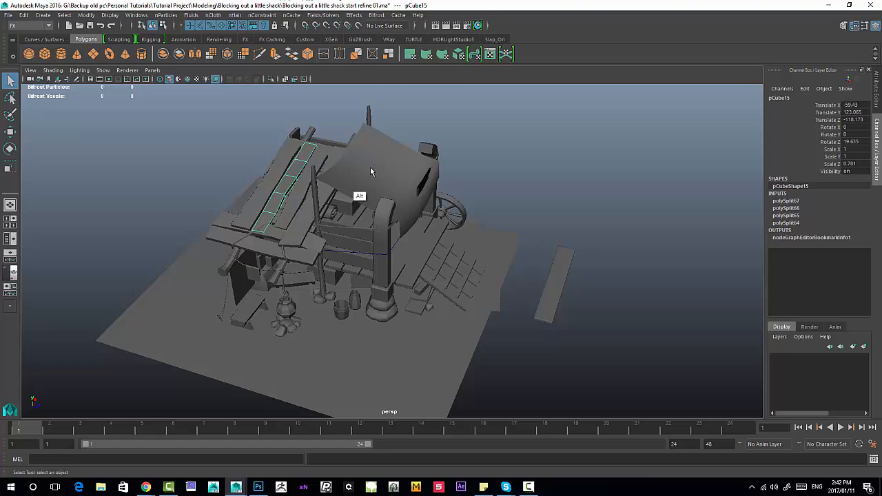
alt+drag(362, 193, 344, 183)
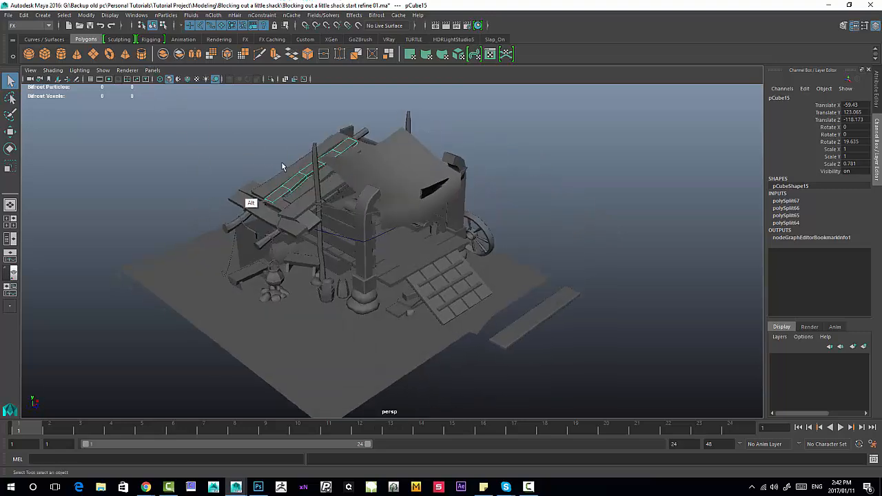
alt+right_drag(252, 200, 375, 266)
alt+drag(375, 266, 286, 169)
alt+right_drag(286, 168, 339, 233)
click(253, 141)
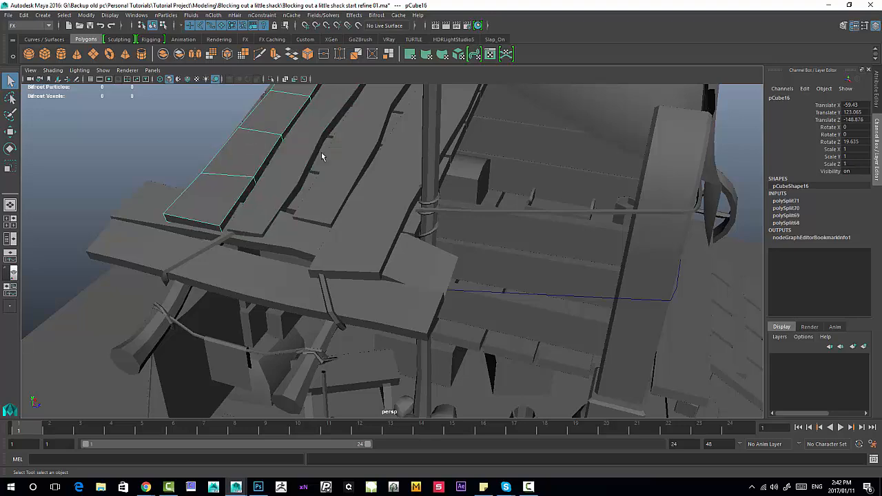
click(317, 153)
click(347, 165)
click(404, 185)
click(333, 170)
click(279, 178)
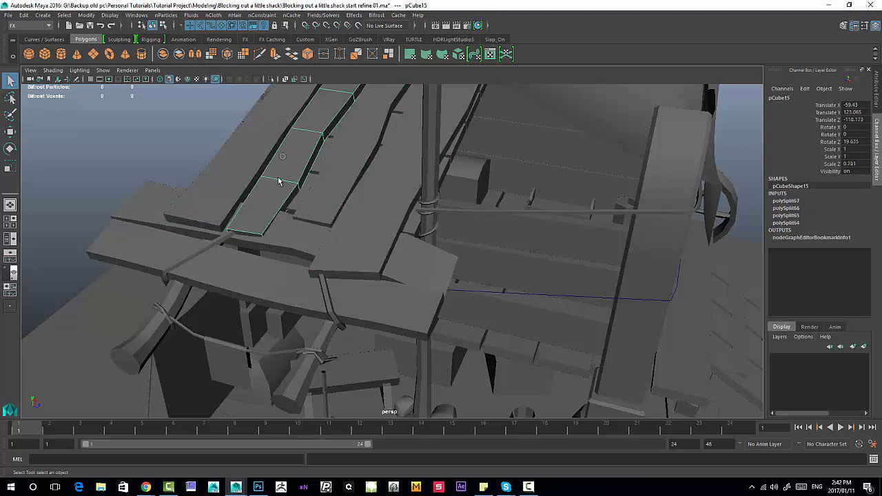
alt+middle_drag(266, 153, 292, 192)
alt+drag(292, 192, 280, 177)
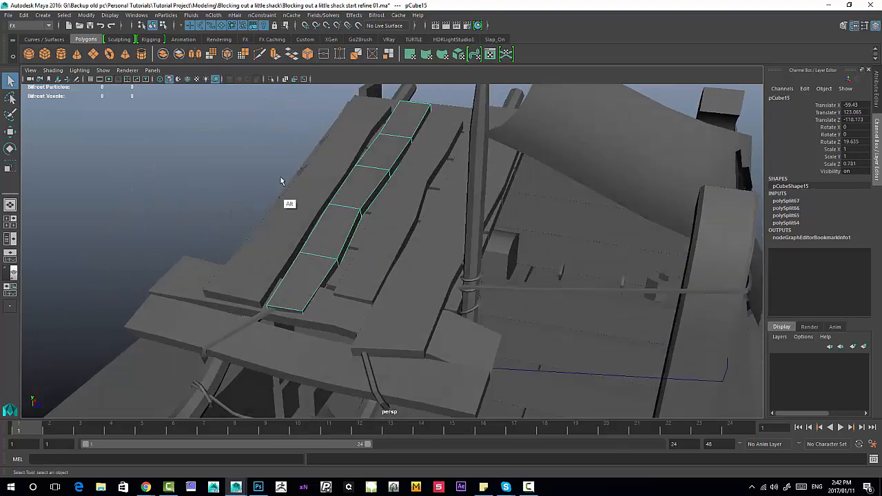
alt+right_drag(280, 177, 347, 216)
alt+drag(326, 147, 438, 161)
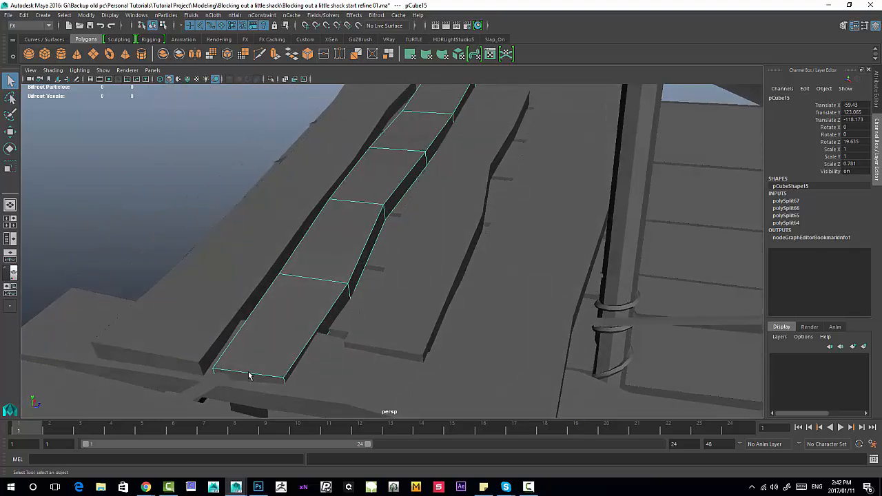
alt+drag(317, 291, 291, 203)
alt+drag(289, 234, 281, 160)
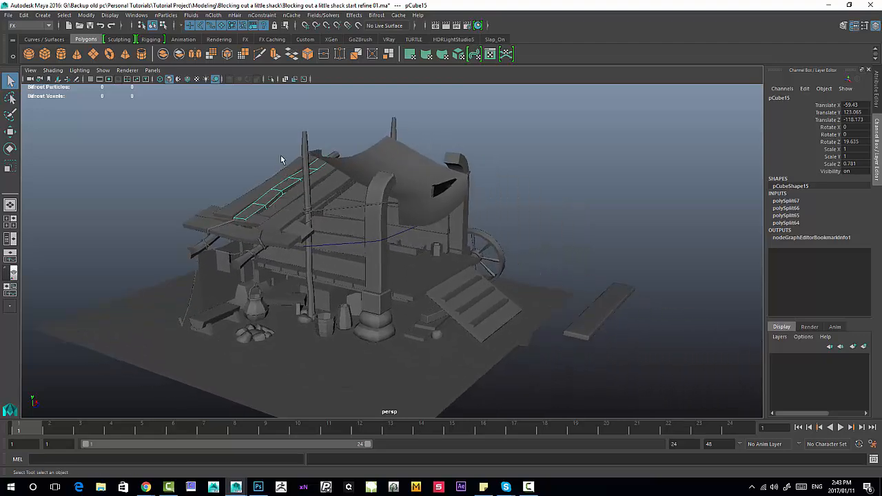
- Compare how the roof planks' edges look from a distance and close up, from several angles around the shack
mouse_move(271, 164)
alt+mouse_down()
mouse_move(307, 167)
mouse_move(279, 164)
alt+mouse_up()
alt+drag(327, 188, 313, 200)
alt+right_drag(313, 200, 138, 120)
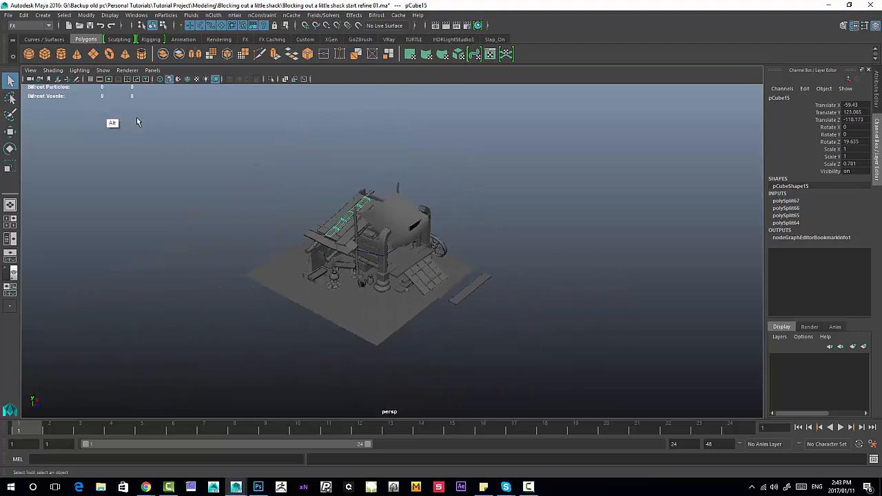
alt+drag(318, 169, 390, 169)
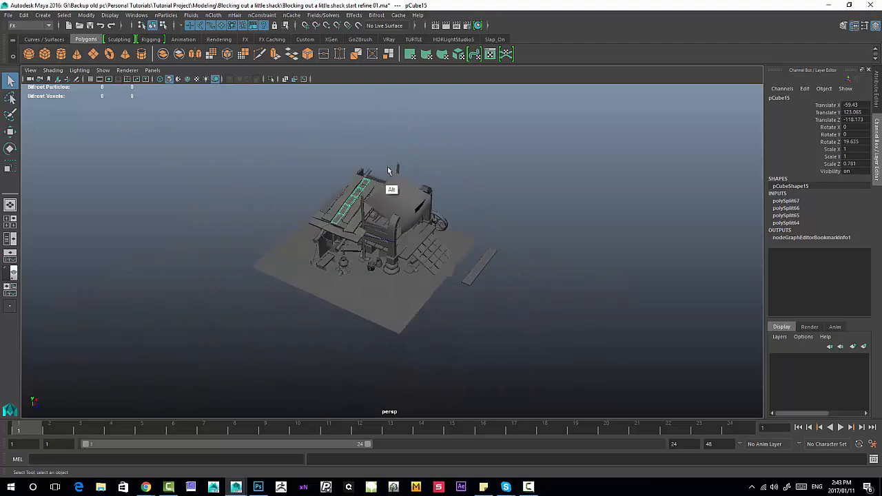
alt+right_drag(345, 195, 252, 145)
alt+drag(252, 145, 335, 198)
alt+right_drag(335, 199, 178, 246)
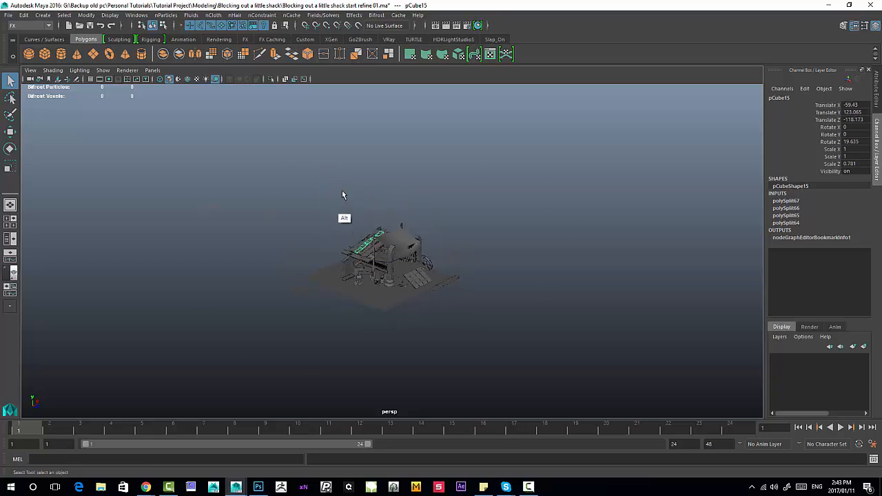
alt+right_drag(342, 193, 472, 369)
alt+right_drag(229, 151, 417, 364)
alt+middle_drag(238, 215, 346, 201)
alt+right_drag(338, 196, 395, 259)
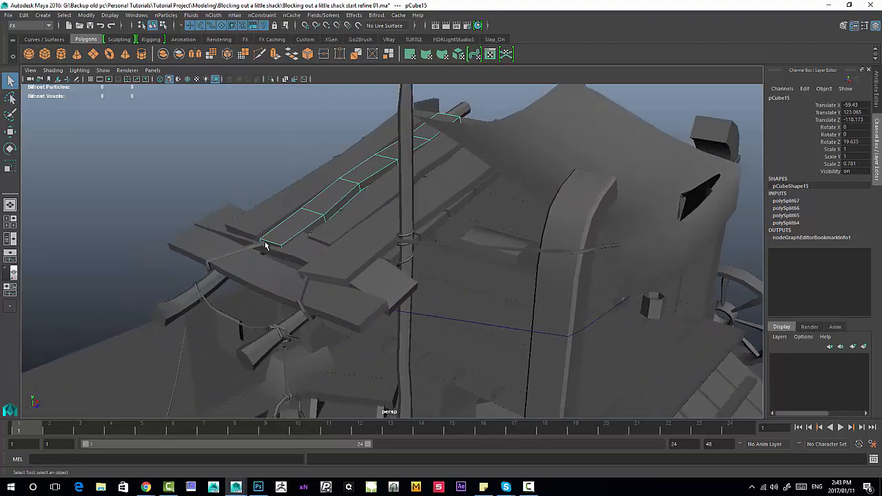
alt+drag(332, 159, 319, 186)
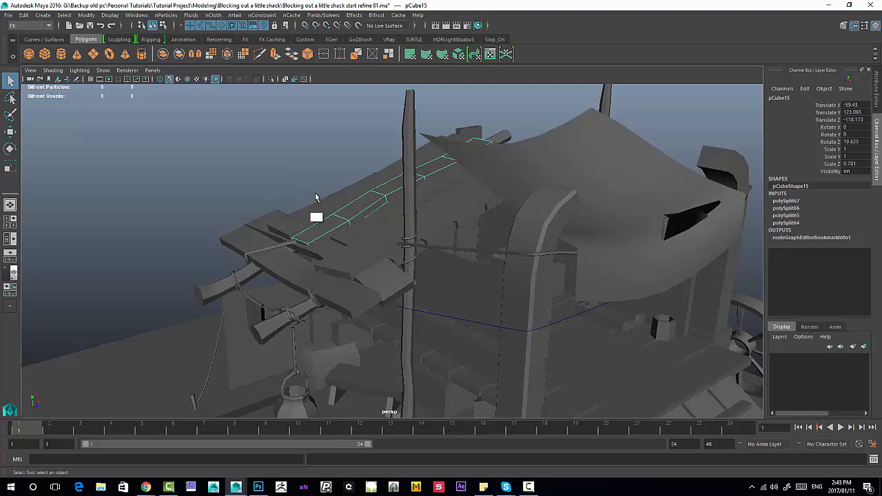
alt+drag(315, 217, 232, 223)
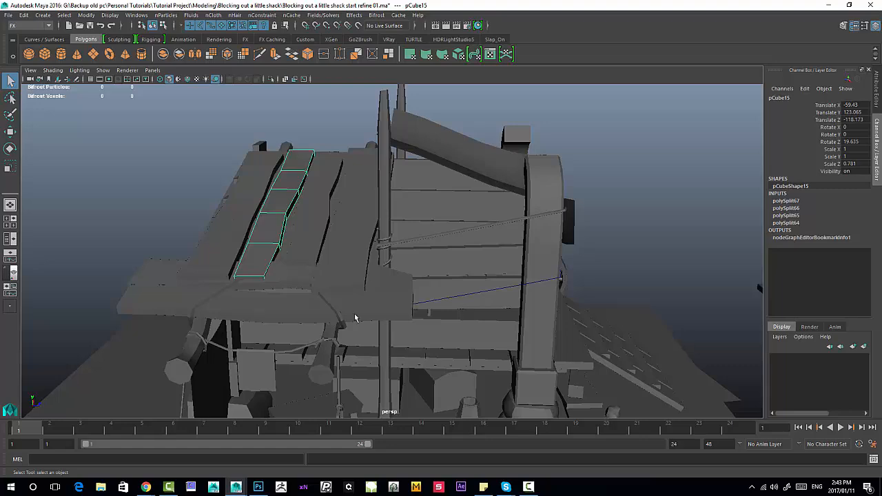
- Select the outermost plank on the shack's roof, frame it, and isolate it in the viewport
click(245, 227)
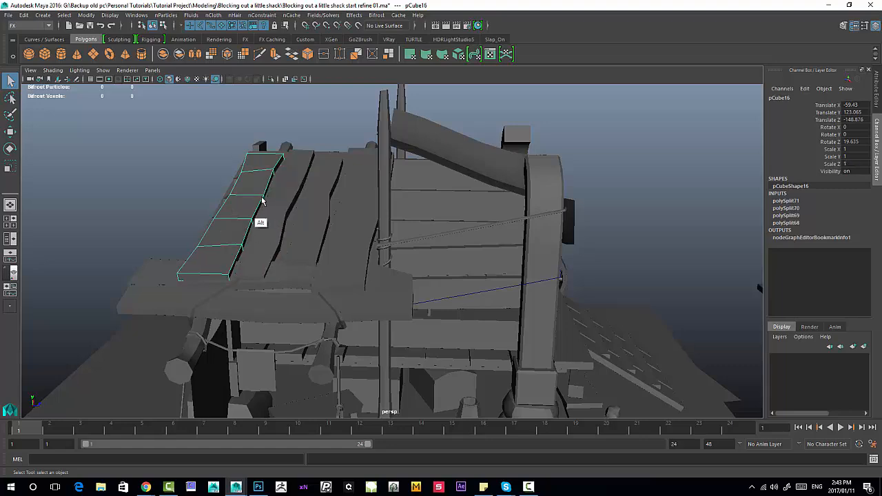
alt+drag(254, 202, 332, 172)
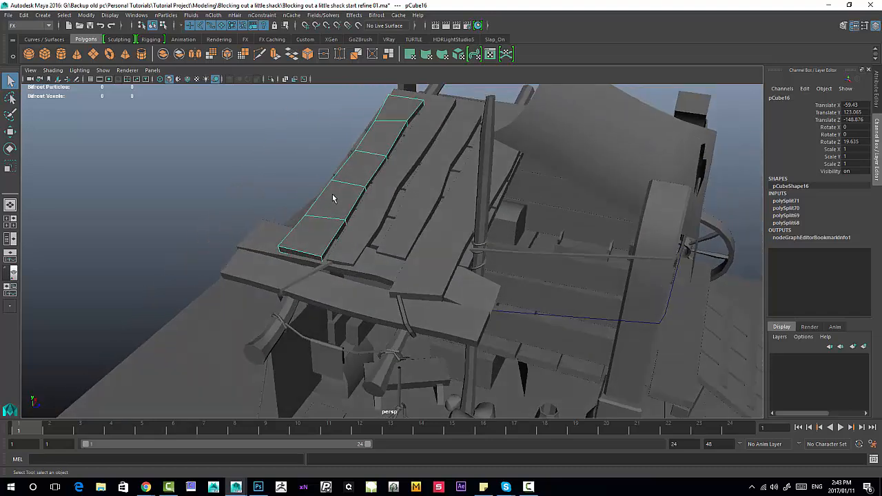
key(f)
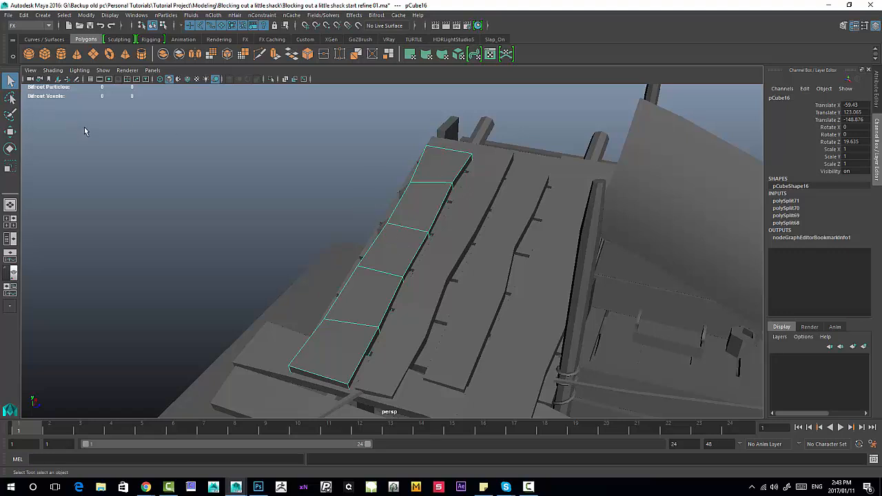
click(31, 71)
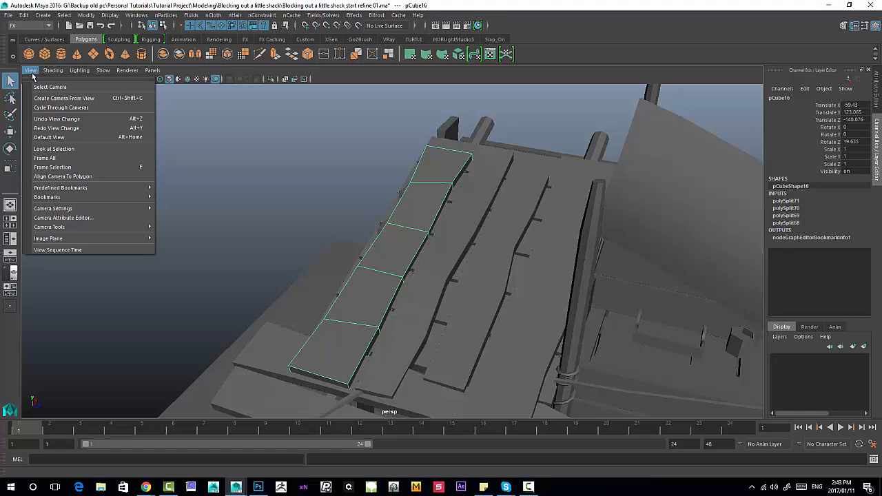
click(250, 152)
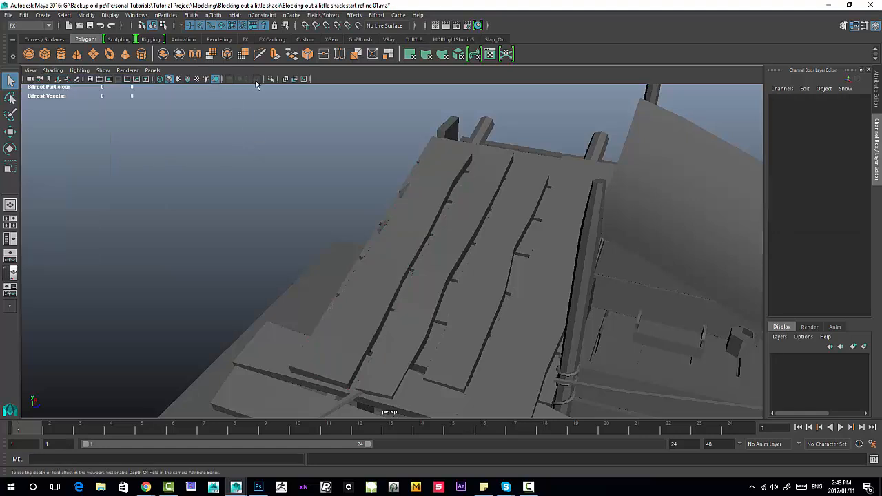
click(438, 171)
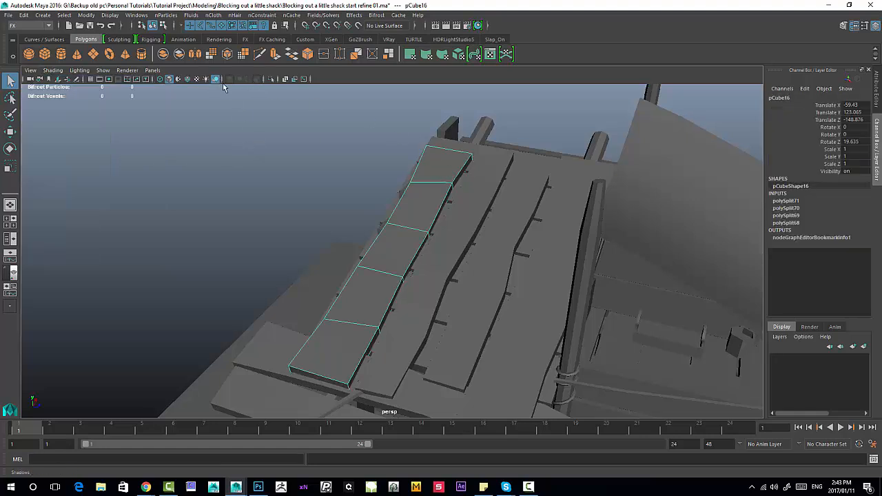
click(271, 80)
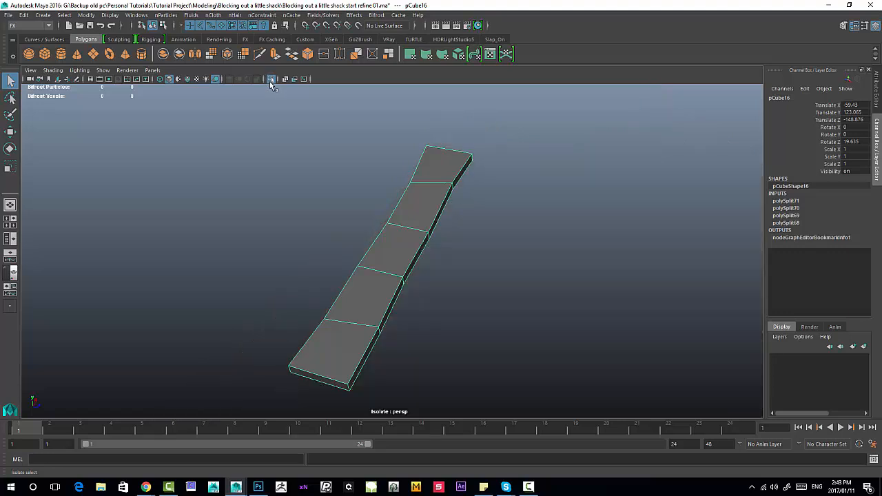
- Toggle the plank's isolation off and on to view it with and without the rest of the shack
click(271, 80)
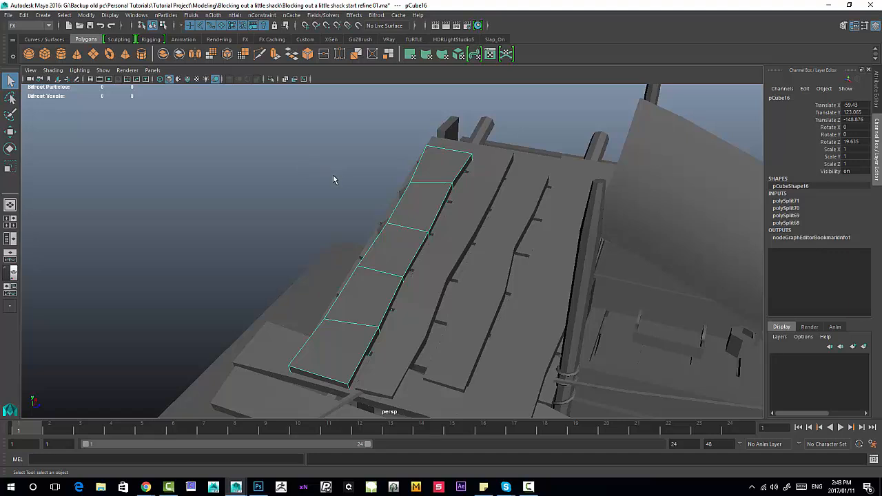
key(ctrl+1)
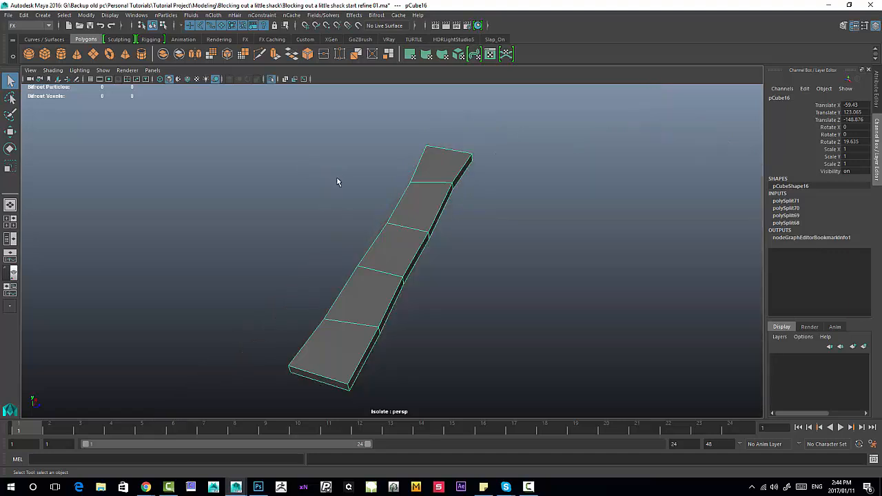
key(ctrl+1)
key(ctrl+1)
alt+drag(487, 358, 420, 298)
key(ctrl+1)
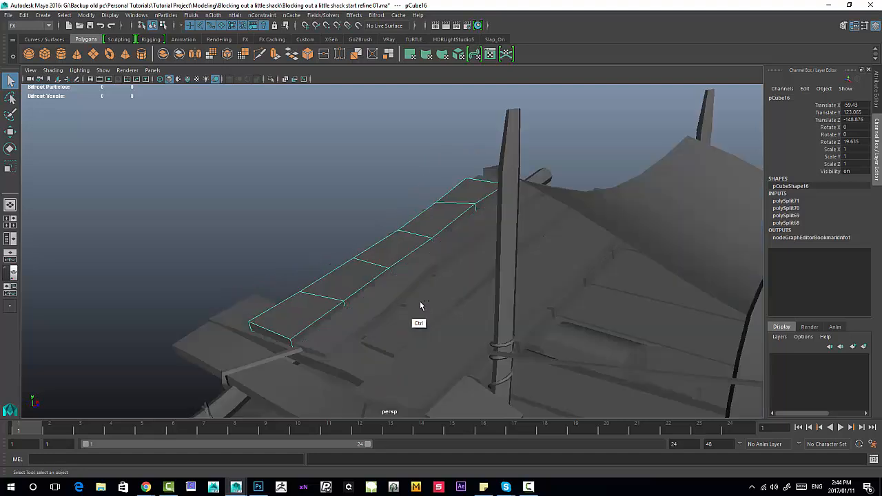
key(ctrl+1)
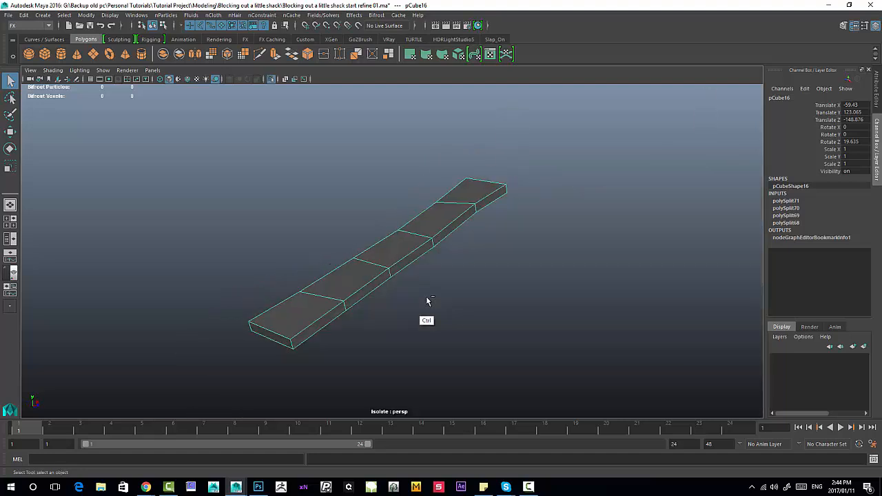
- Switch the isolated plank to edge selection and select its lengthwise edges and the edges of its near end
alt+drag(443, 182, 433, 288)
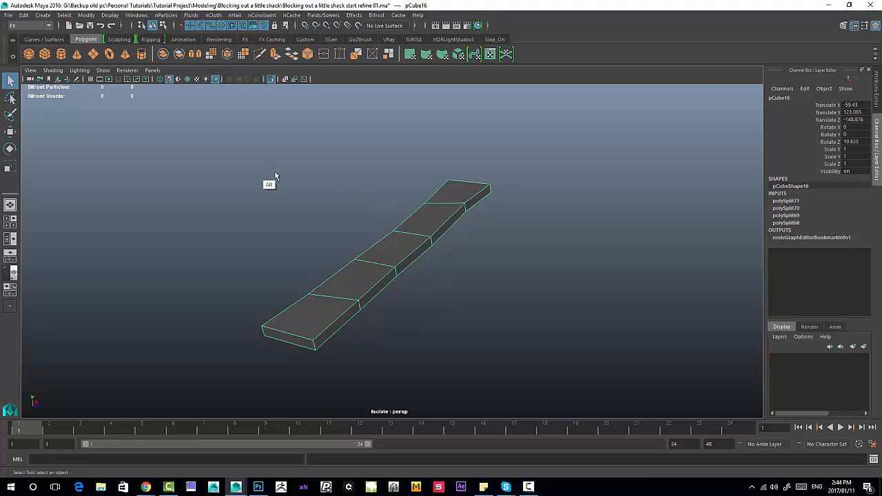
alt+right_drag(343, 286, 377, 251)
alt+middle_drag(377, 248, 426, 187)
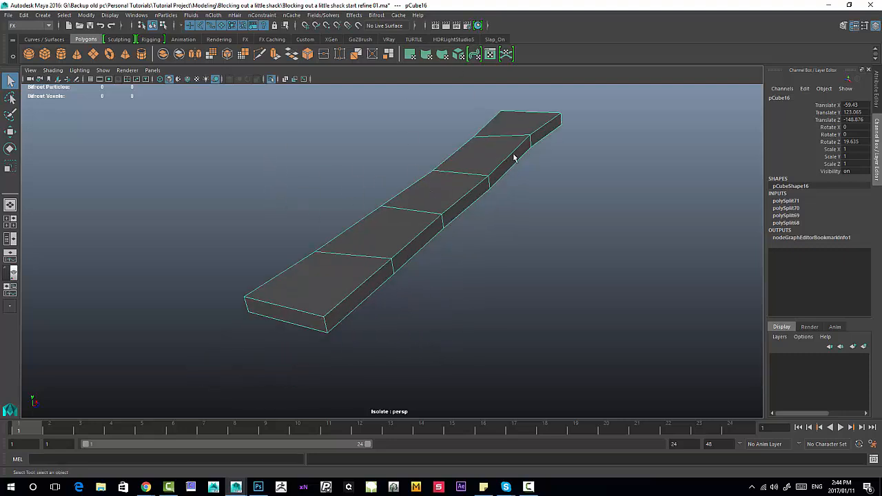
right_drag(508, 153, 509, 128)
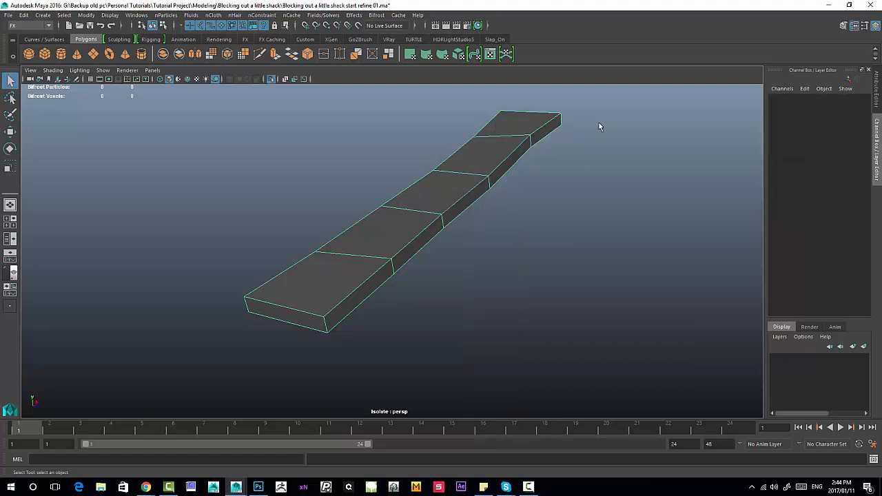
click(544, 128)
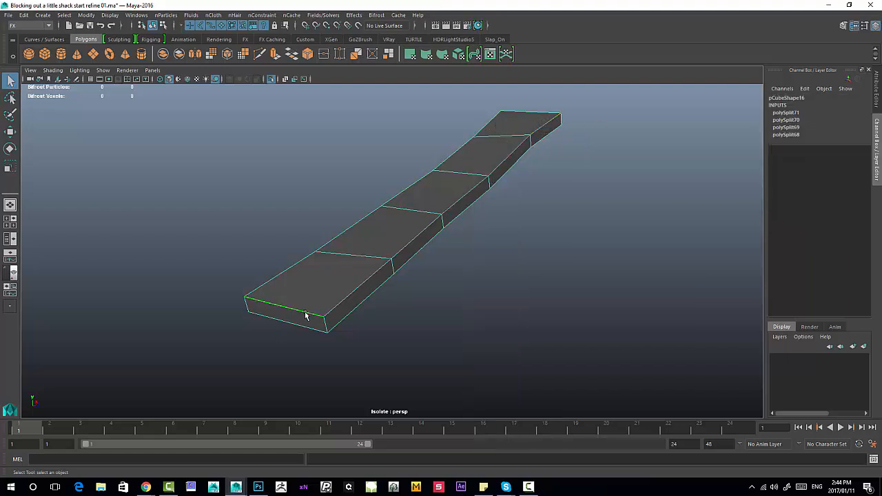
ctrl+shift+double_click(338, 309)
ctrl+shift+double_click(347, 317)
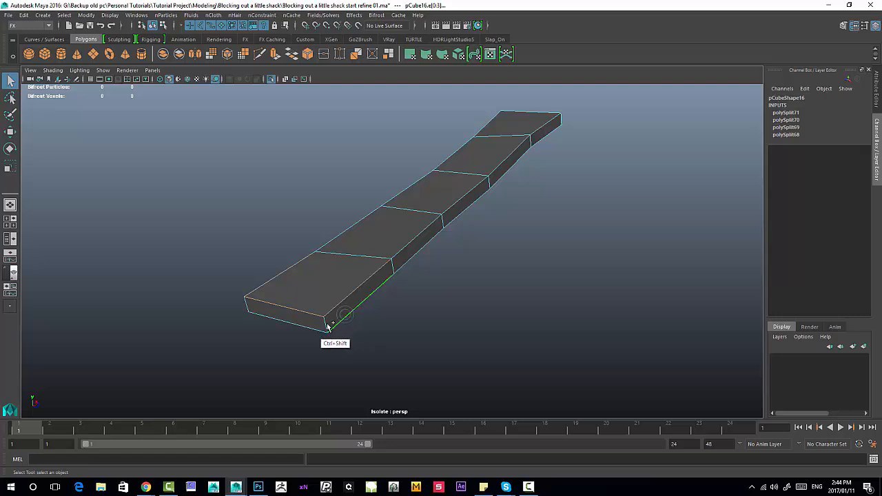
ctrl+shift+double_click(312, 331)
ctrl+shift+scroll(418, 245, down, 2)
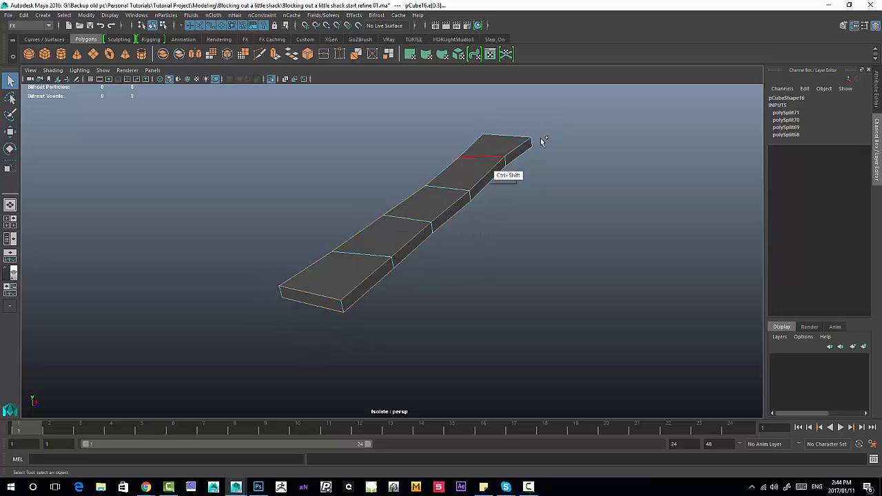
- Add the remaining edges of the plank's far end to the edge selection
alt+drag(514, 140, 407, 202)
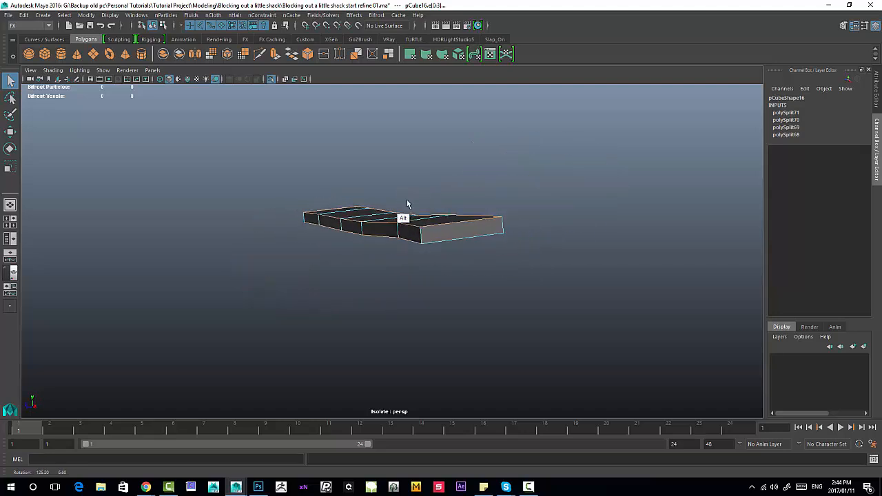
ctrl+shift+click(458, 238)
ctrl+shift+click(422, 237)
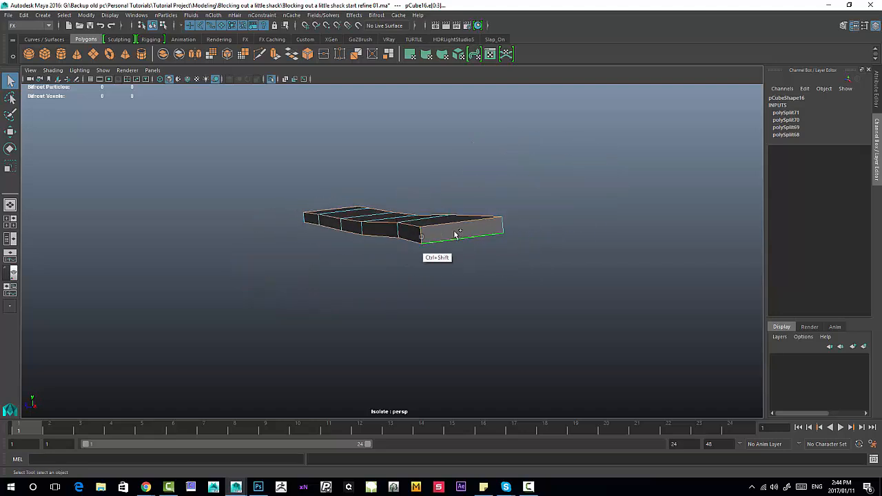
ctrl+shift+click(502, 226)
alt+drag(323, 197, 423, 262)
alt+drag(335, 256, 462, 164)
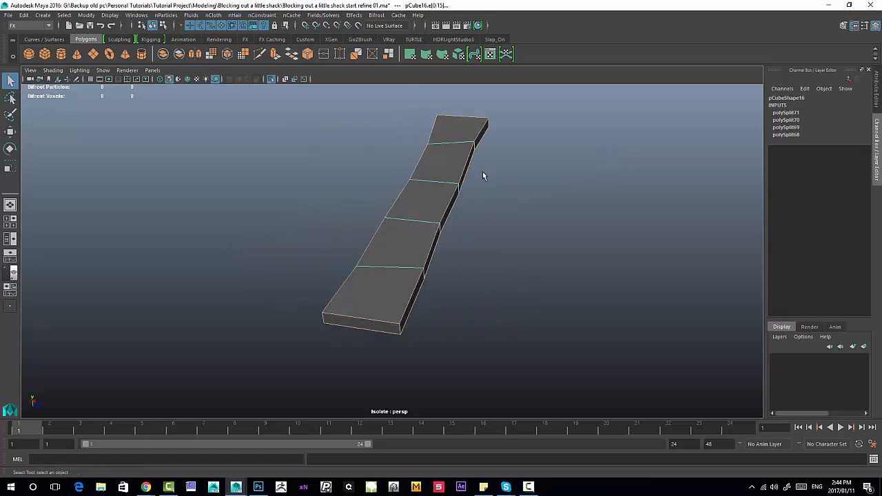
- Bevel the plank's selected outline edges with a fraction of 0.5 and one segment, and save the scene
shift+right_drag(413, 183, 451, 187)
alt+drag(446, 228, 266, 271)
alt+right_drag(267, 271, 388, 369)
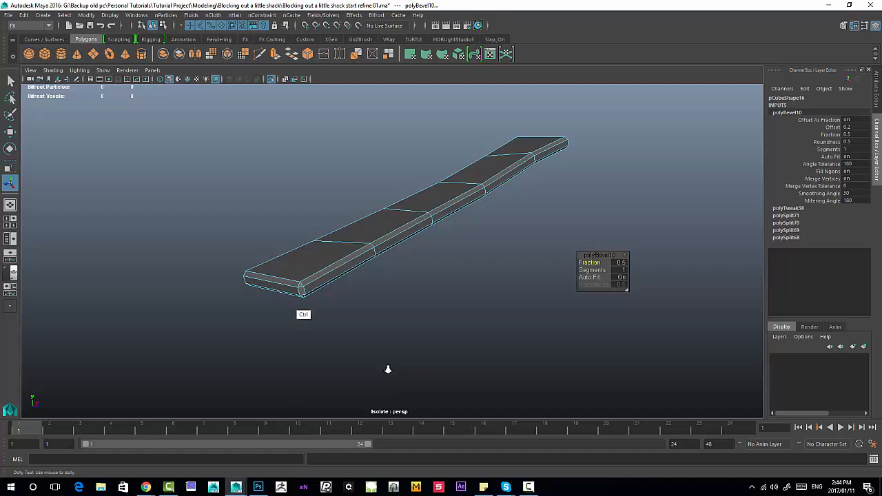
key(ctrl+s)
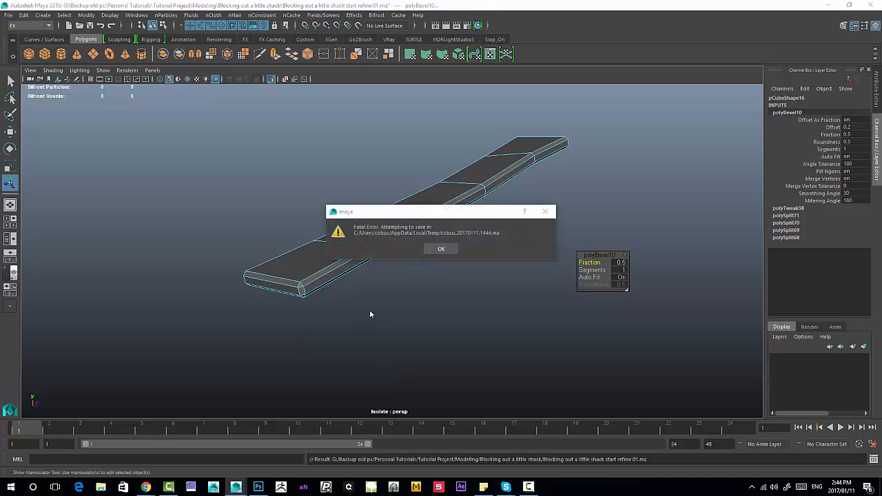
- Dismiss the fatal error message about the temporary save
click(441, 251)
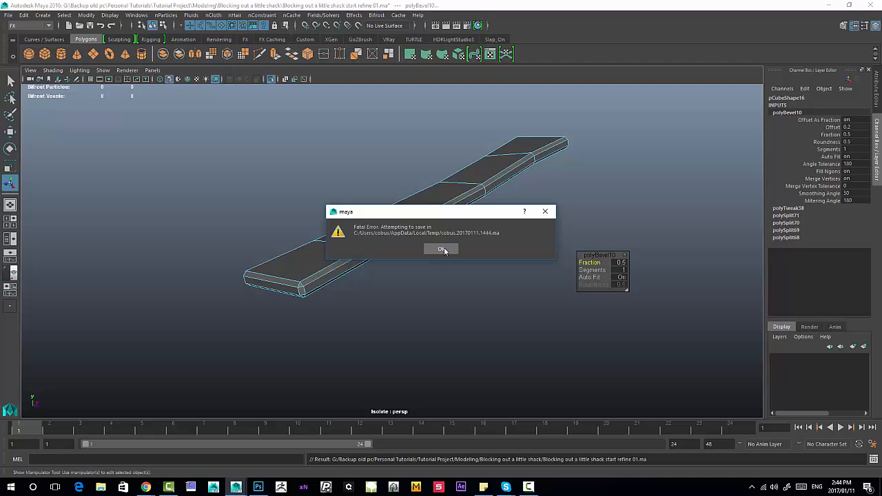
click(443, 250)
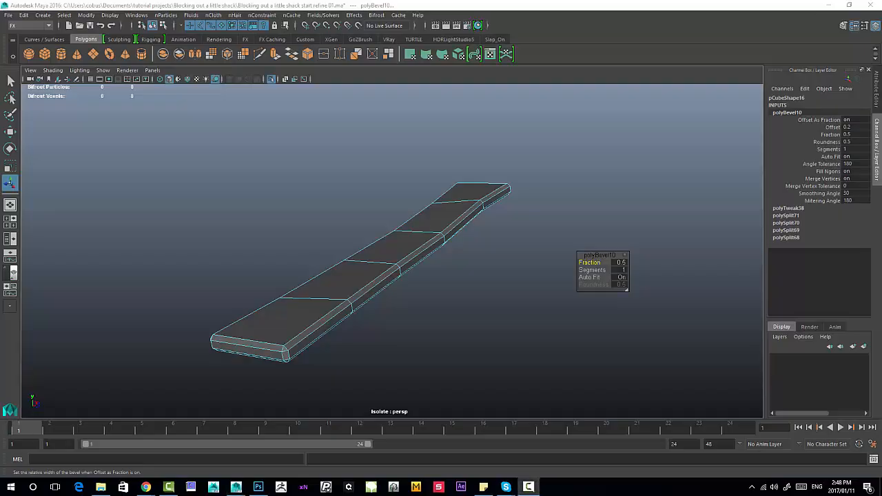
- Reduce the isolated plank's bevel fraction to 0.33
alt+middle_drag(319, 326, 324, 321)
alt+drag(324, 321, 345, 310)
alt+right_drag(345, 311, 399, 296)
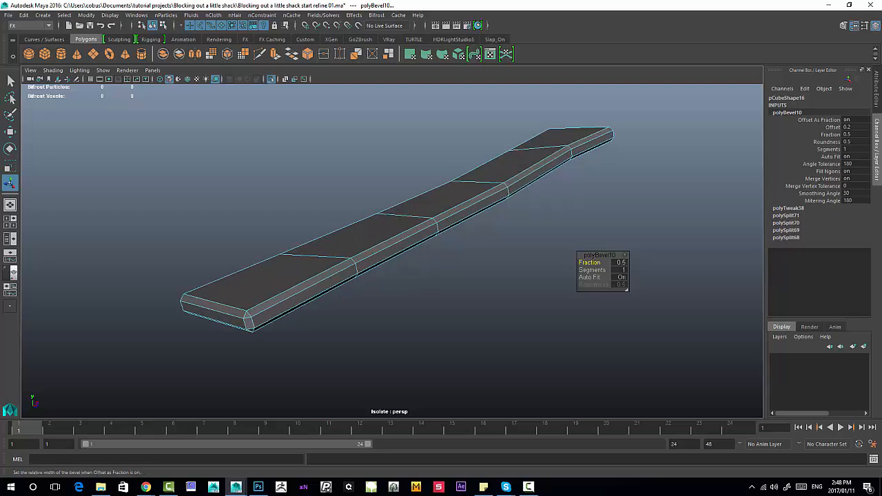
alt+drag(215, 309, 241, 317)
alt+right_drag(241, 317, 266, 313)
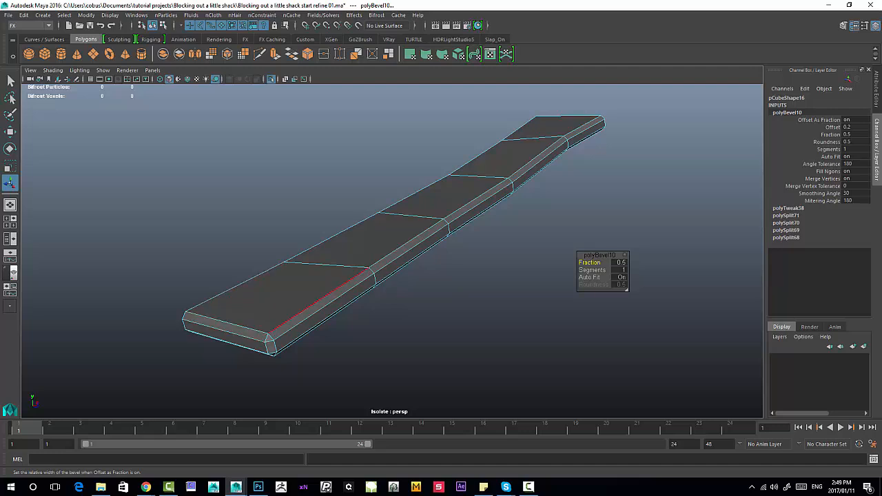
alt+middle_drag(318, 302, 345, 268)
alt+drag(345, 267, 386, 262)
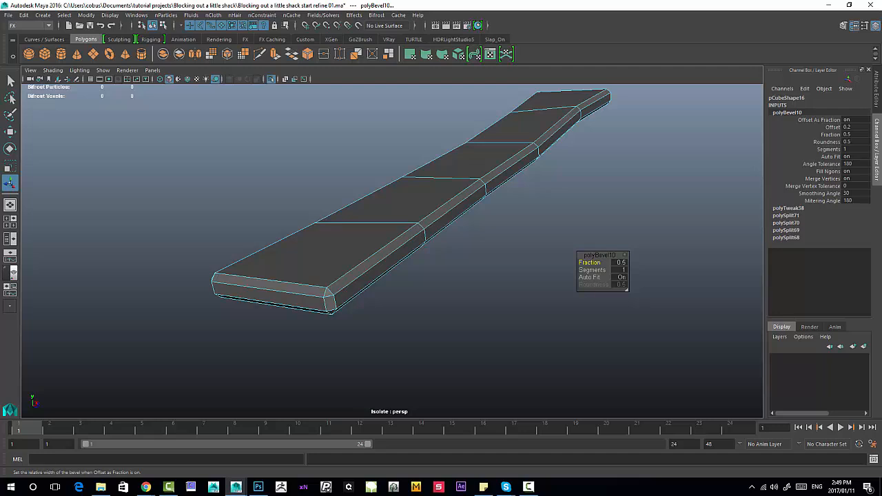
drag(590, 262, 579, 263)
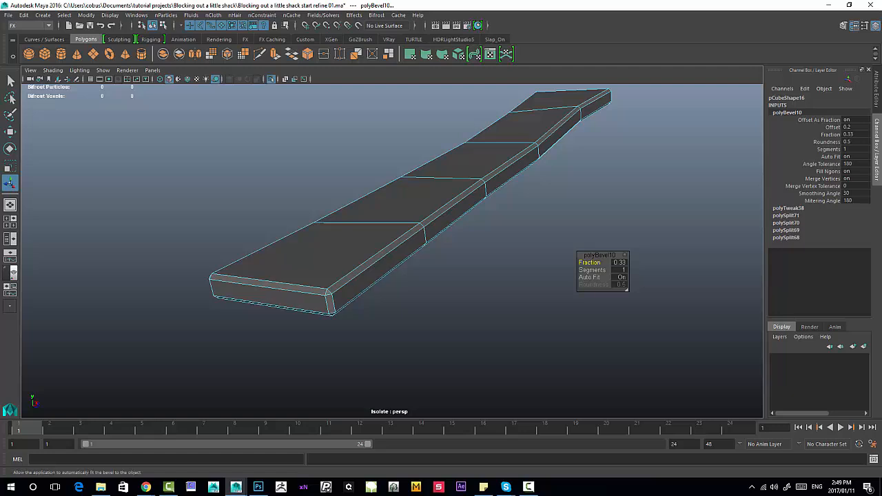
- Return the isolated plank to object selection and select the whole plank
scroll(393, 251, down, 2)
scroll(392, 251, down, 8)
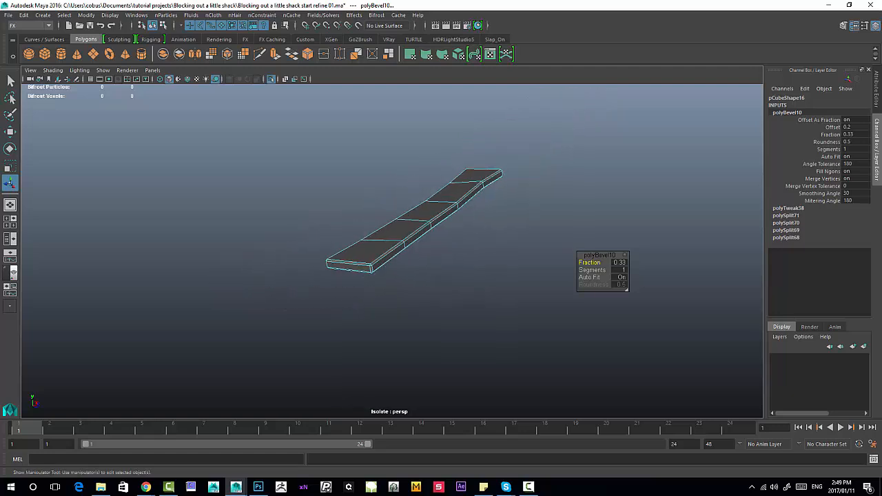
scroll(392, 251, down, 2)
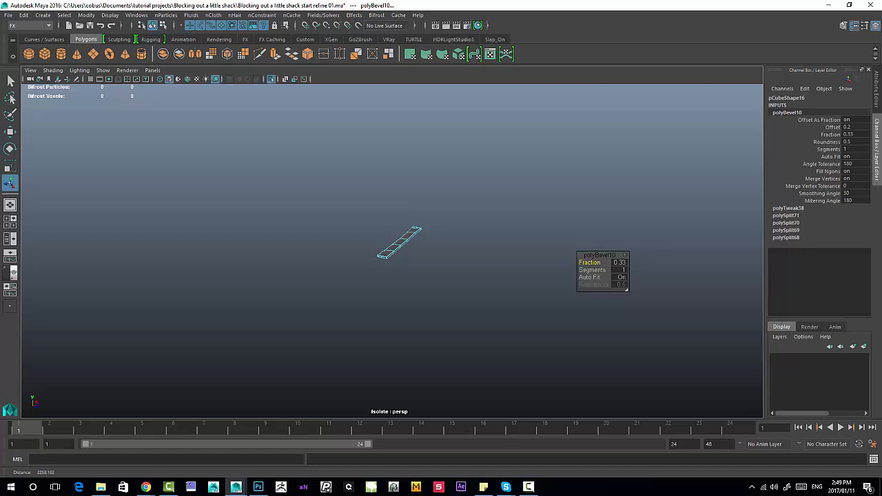
scroll(402, 241, up, 2)
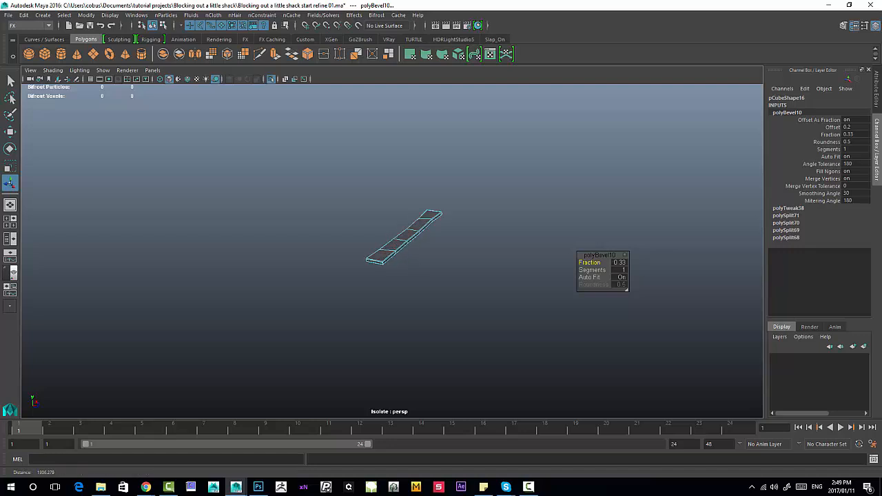
scroll(401, 242, down, 1)
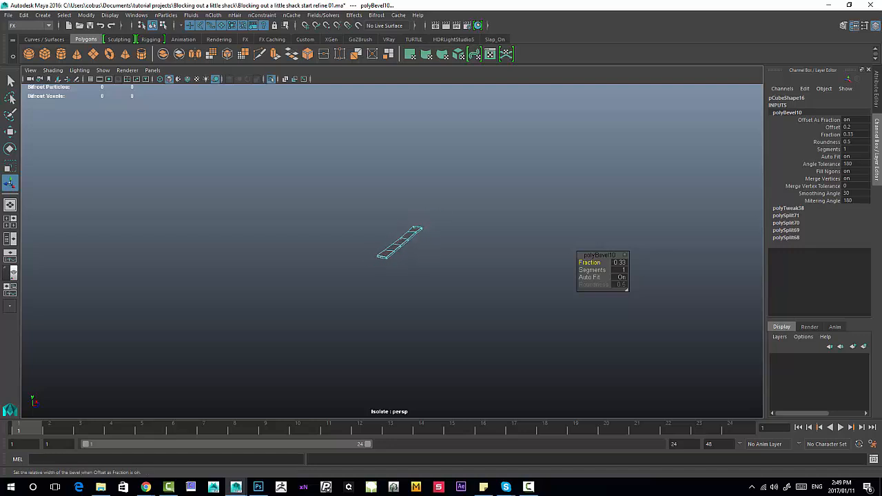
click(430, 197)
right_drag(421, 192, 461, 179)
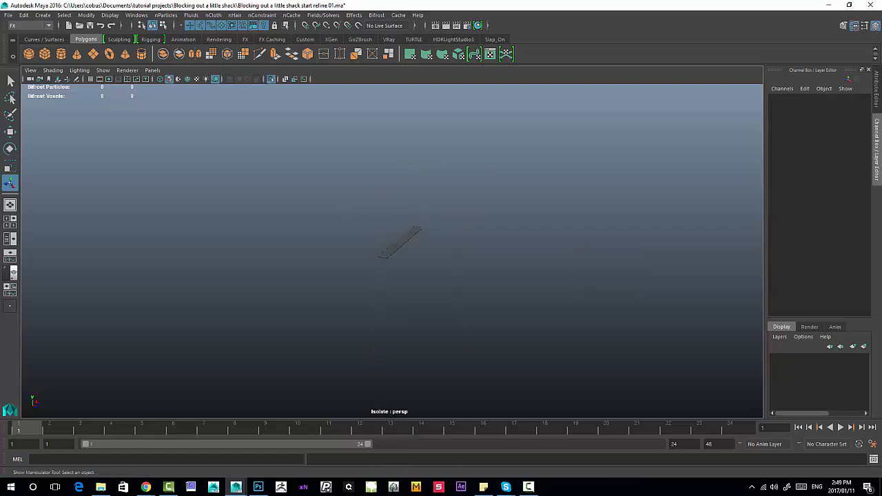
alt+drag(442, 200, 424, 215)
scroll(407, 238, up, 1)
click(403, 240)
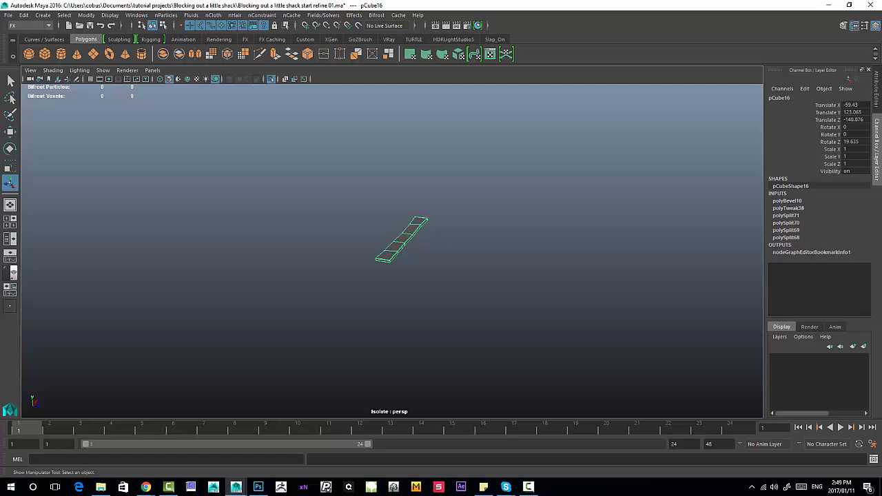
- Set the fraction of the plank's existing bevel to 0.4 and deselect the plank
click(787, 200)
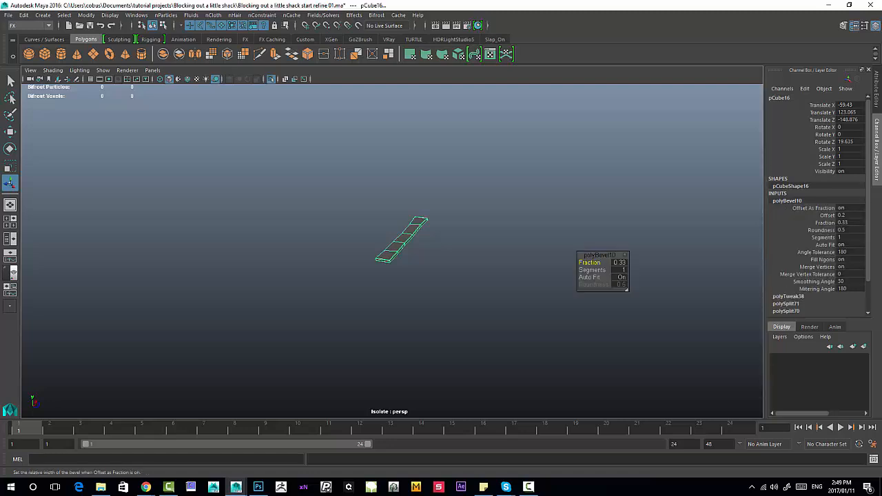
click(620, 263)
text(04)
key(Return)
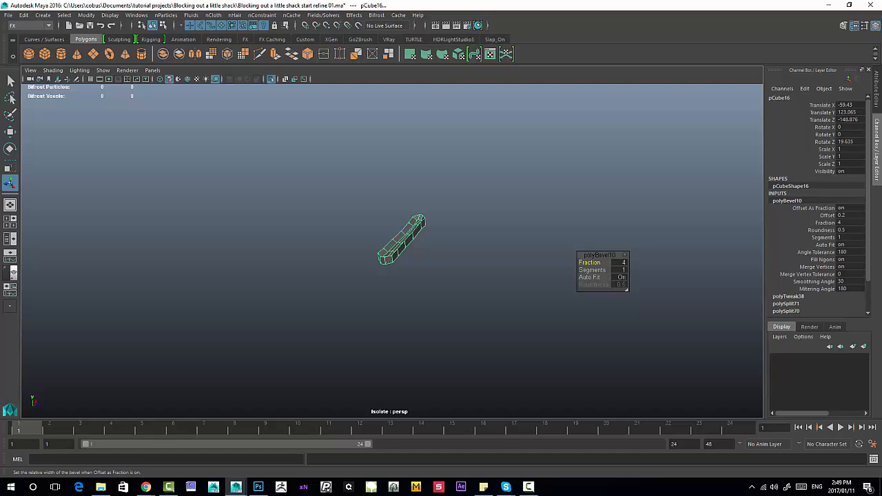
click(620, 263)
text(0.4)
key(Return)
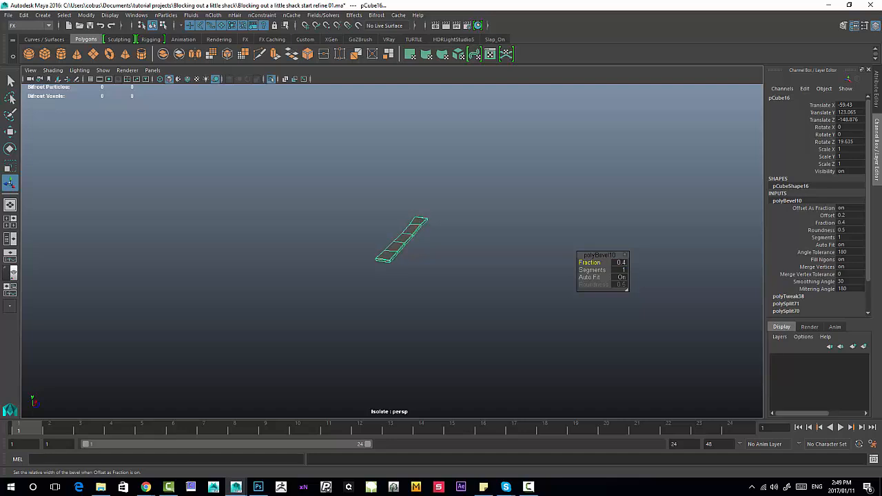
click(510, 283)
mouse_move(482, 276)
alt+mouse_down()
mouse_move(447, 273)
mouse_move(476, 277)
alt+mouse_up()
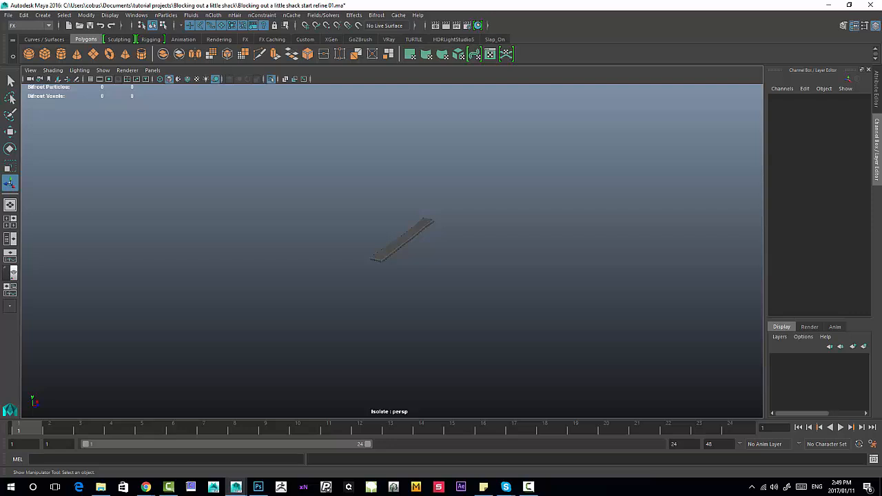
- Turn off the plank's isolation to view it among the shack's other roof planks
alt+right_drag(441, 275, 490, 278)
alt+drag(427, 275, 459, 261)
key(ctrl+1)
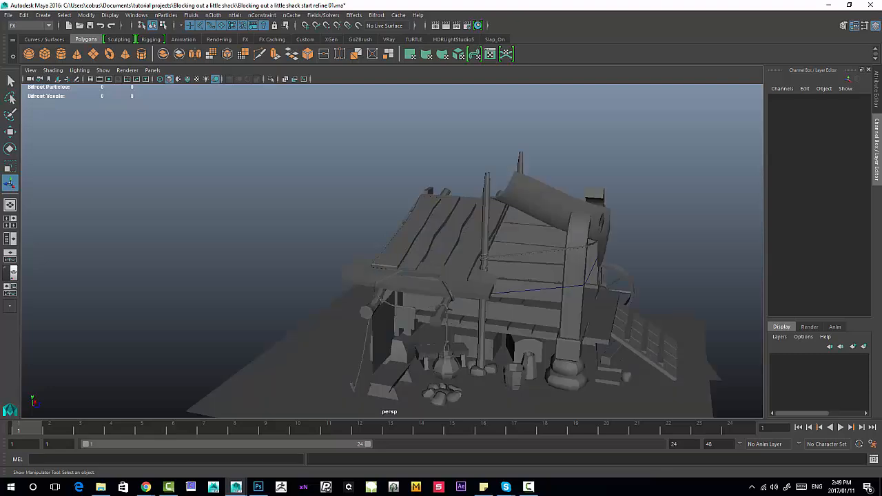
alt+right_drag(413, 269, 497, 269)
click(466, 224)
alt+drag(466, 224, 548, 215)
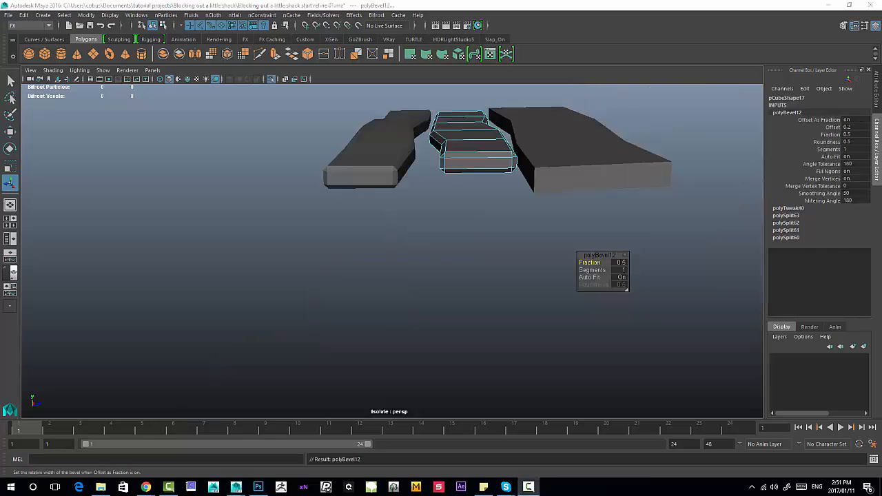
- Inspect the bevelled middle plank from several angles and copy its bevel attributes
alt+drag(442, 234, 414, 241)
alt+right_drag(441, 166, 479, 162)
alt+middle_drag(479, 162, 435, 196)
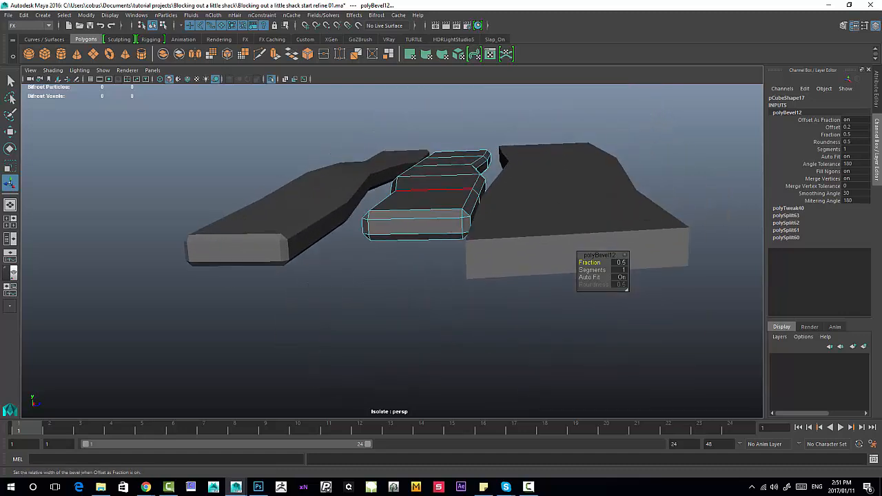
alt+drag(440, 182, 440, 192)
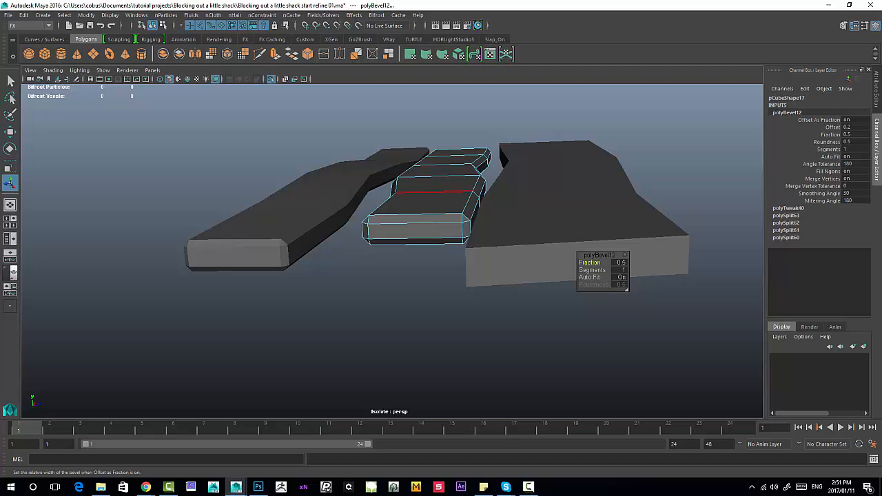
alt+drag(440, 192, 441, 235)
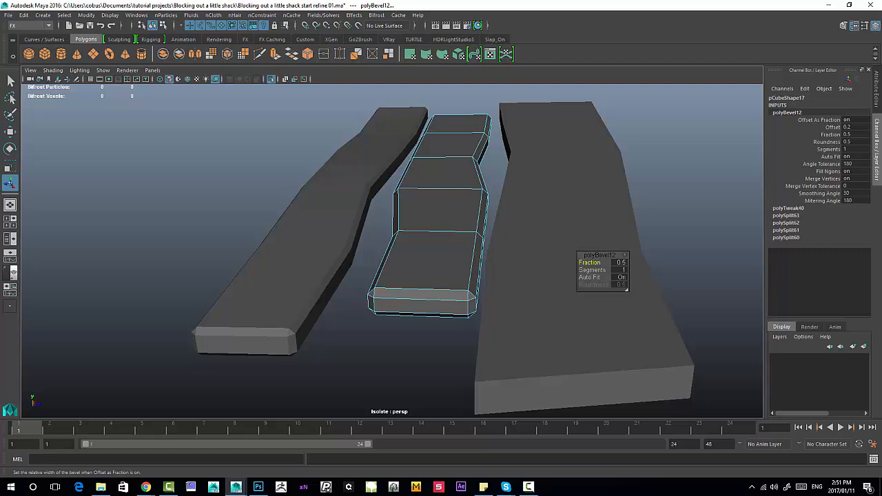
click(625, 256)
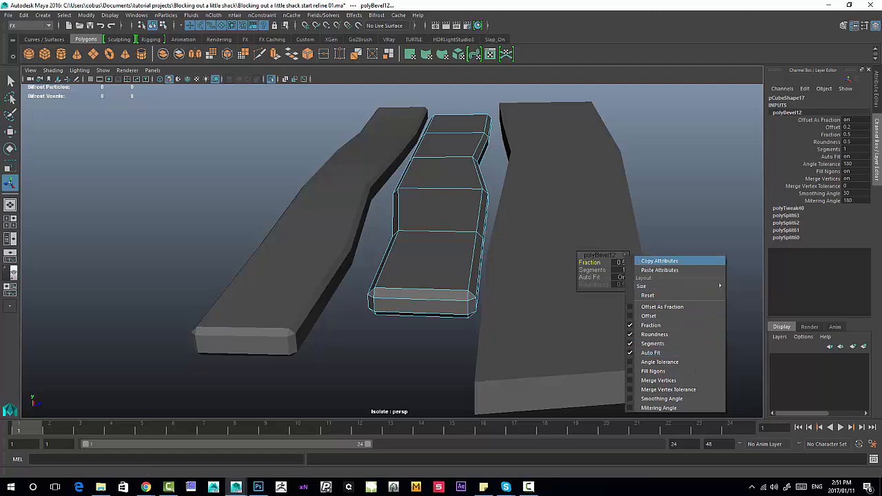
click(659, 261)
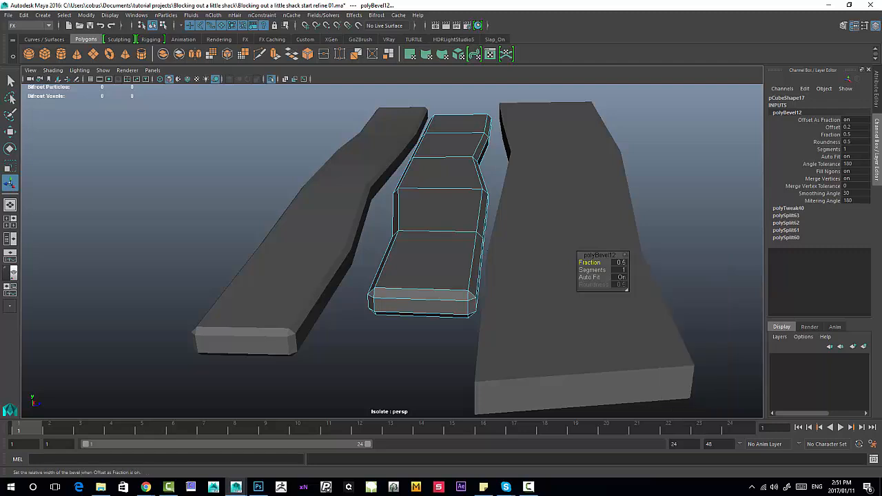
- Set the middle plank's bevel fraction to 0.4 and copy its bevel attributes
click(620, 262)
click(615, 263)
key(BackSpace)
text(4)
key(Return)
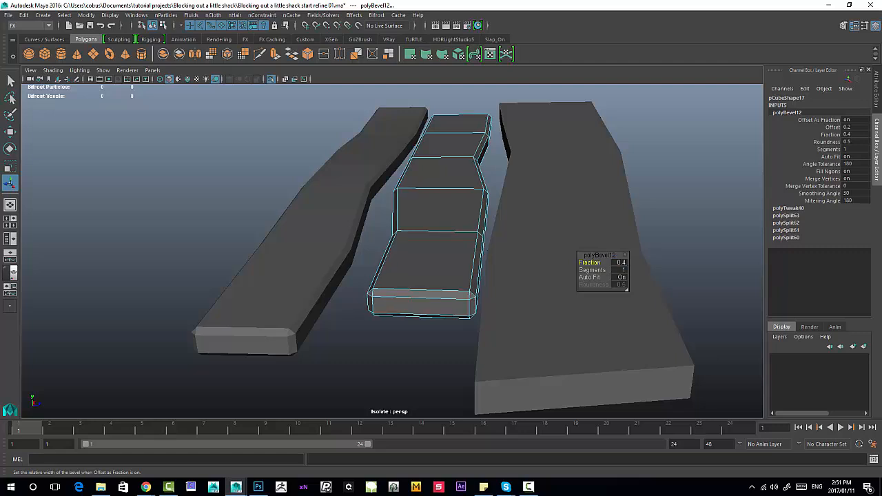
click(626, 256)
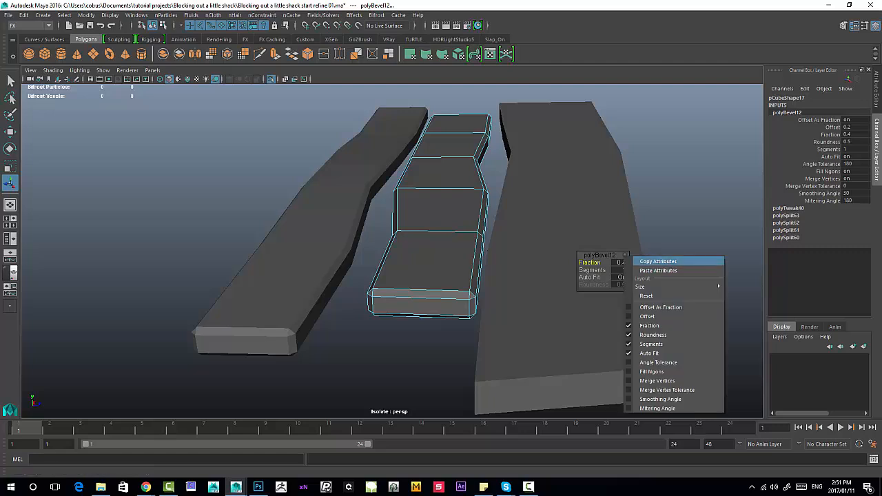
click(659, 262)
- Switch the wide unbevelled plank to edge selection and select its upper outline edges and the near end's vertical edges
click(586, 316)
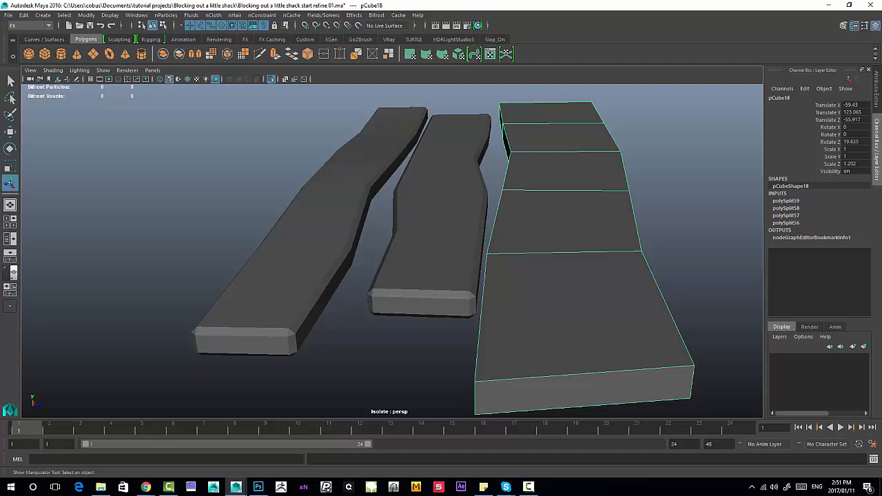
right_drag(560, 188, 558, 153)
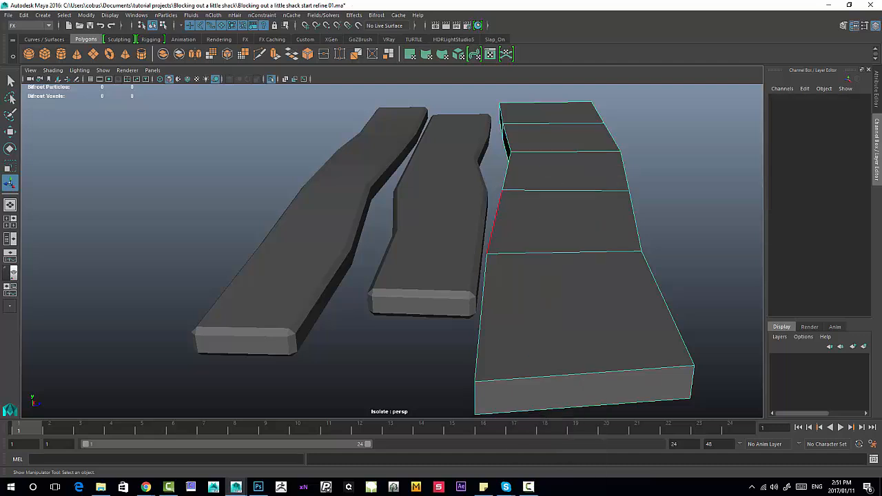
double_click(493, 224)
shift+double_click(626, 172)
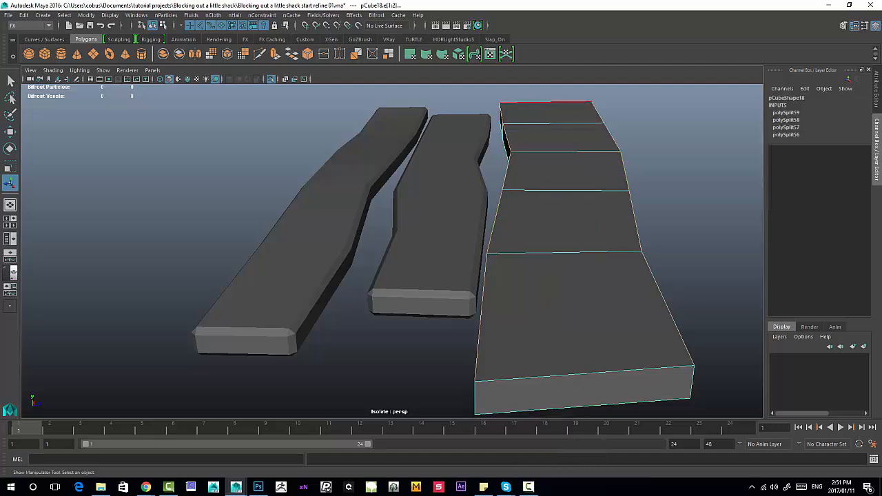
shift+click(551, 103)
shift+click(578, 374)
shift+click(475, 397)
shift+click(692, 382)
- Add the wide plank's lower lengthwise edges and the remaining edges of its ends to the selection
alt+drag(668, 307, 679, 255)
shift+double_click(613, 167)
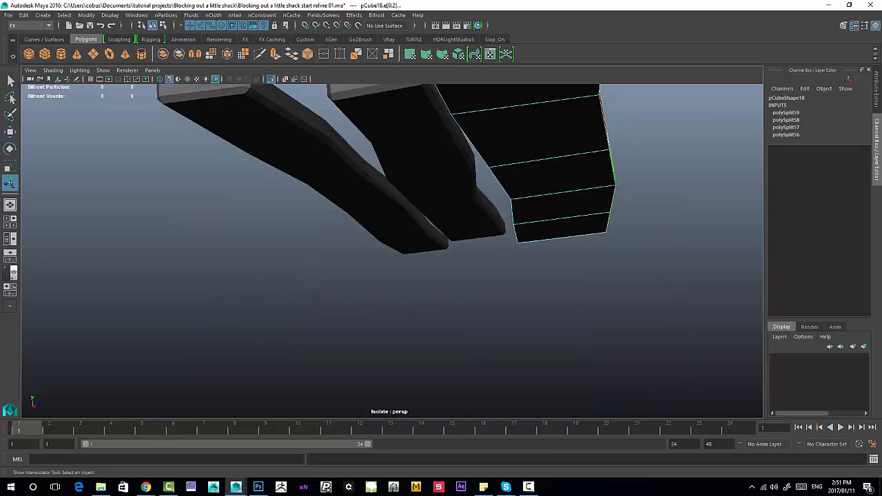
shift+double_click(502, 184)
shift+click(562, 238)
alt+drag(562, 239, 420, 272)
shift+click(418, 259)
shift+click(368, 248)
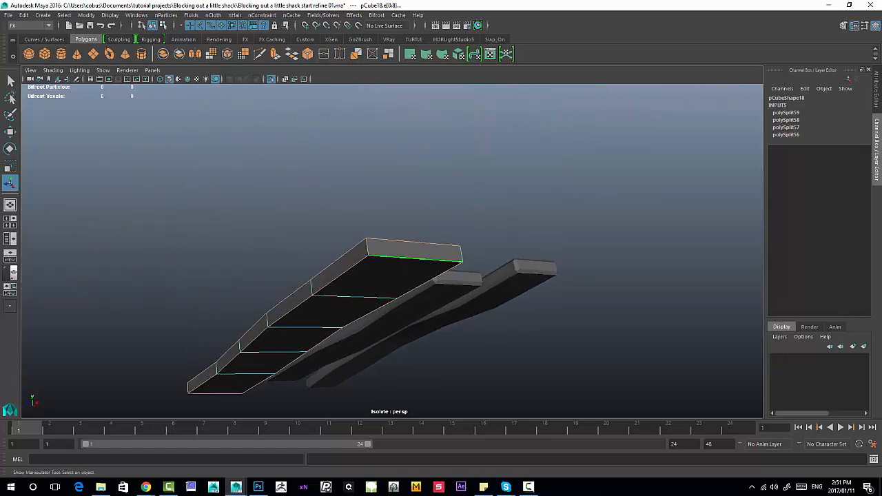
shift+click(462, 253)
- Bevel the wide plank's selected edges and paste the copied bevel attributes to apply a fraction of 0.4
shift+right_click(360, 155)
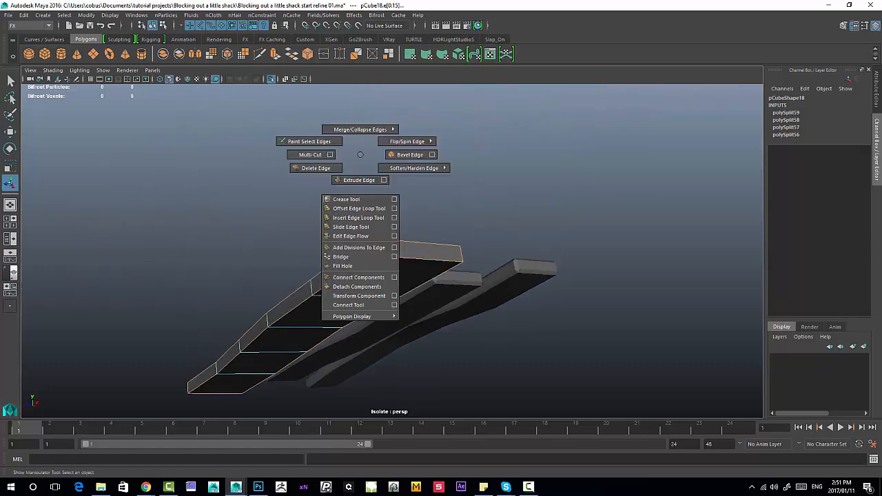
click(410, 154)
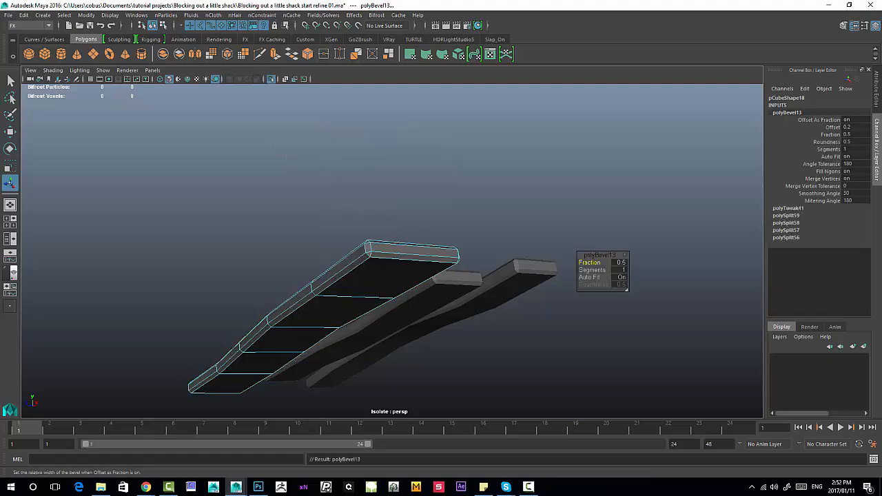
click(626, 256)
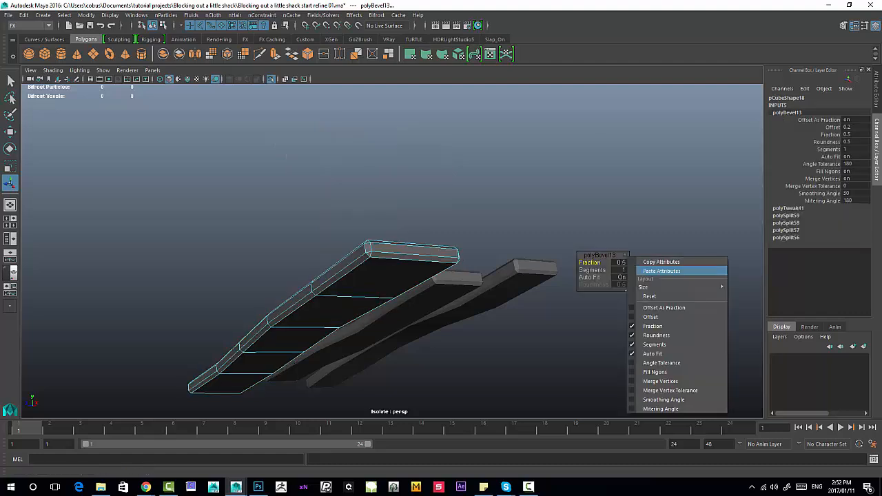
click(661, 270)
alt+drag(286, 157, 448, 275)
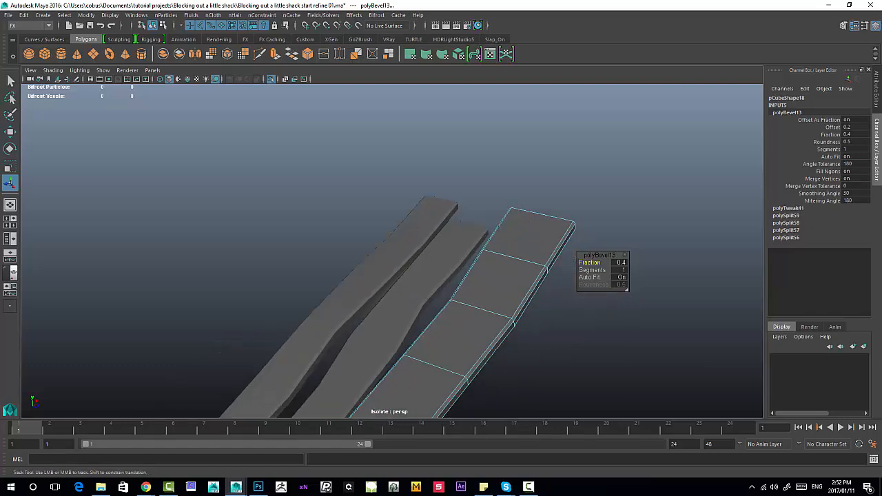
alt+middle_drag(449, 275, 424, 200)
alt+right_drag(424, 200, 446, 229)
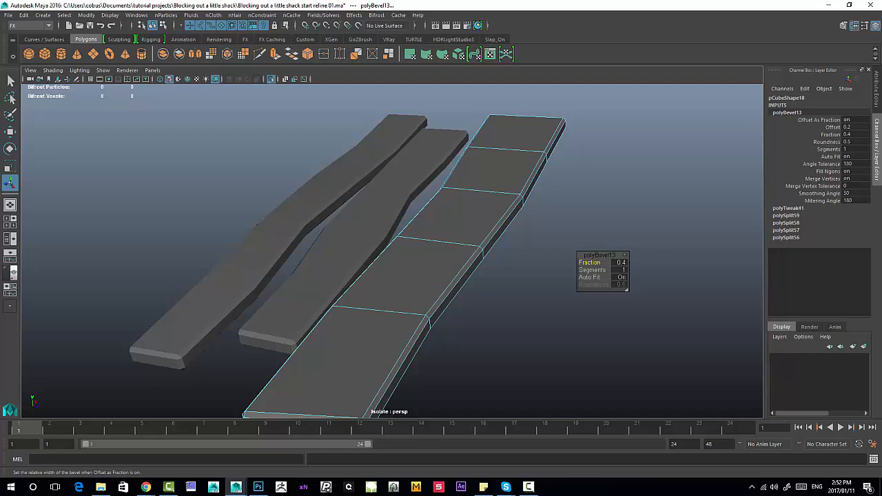
- Return the bevelled wide plank to object selection, clear the selection and save the scene
right_click(630, 258)
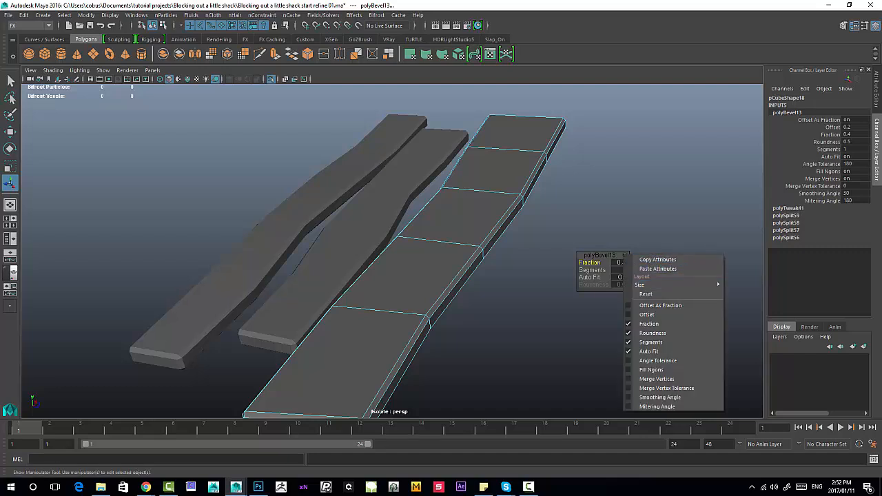
click(551, 265)
mouse_move(456, 279)
alt+mouse_down()
mouse_move(476, 173)
mouse_move(456, 289)
alt+mouse_up()
right_drag(453, 284, 495, 264)
click(473, 261)
click(535, 268)
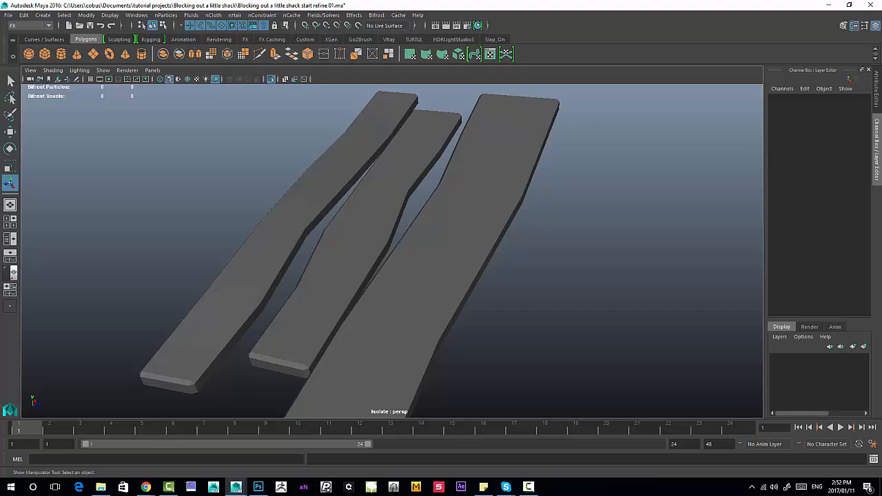
key(ctrl+s)
- End the isolation of the three roof planks to display the whole shack
click(452, 265)
scroll(452, 265, down, 3)
alt+drag(452, 266, 461, 224)
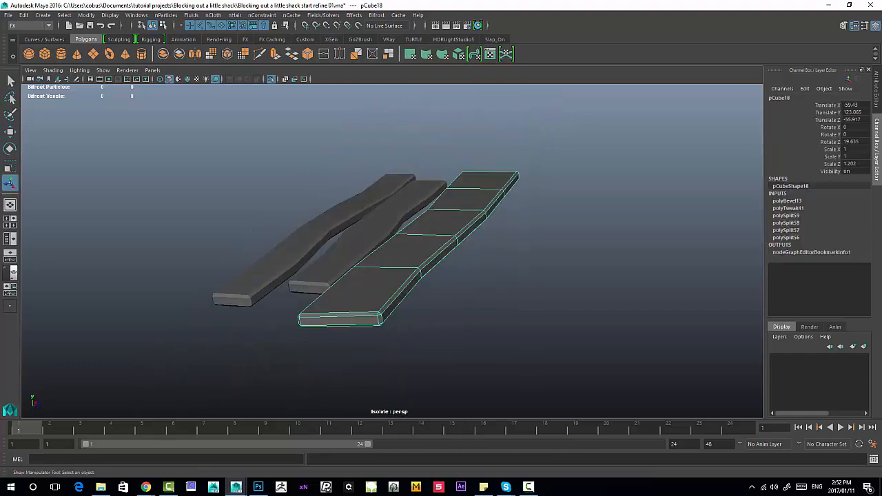
click(527, 259)
key(ctrl+1)
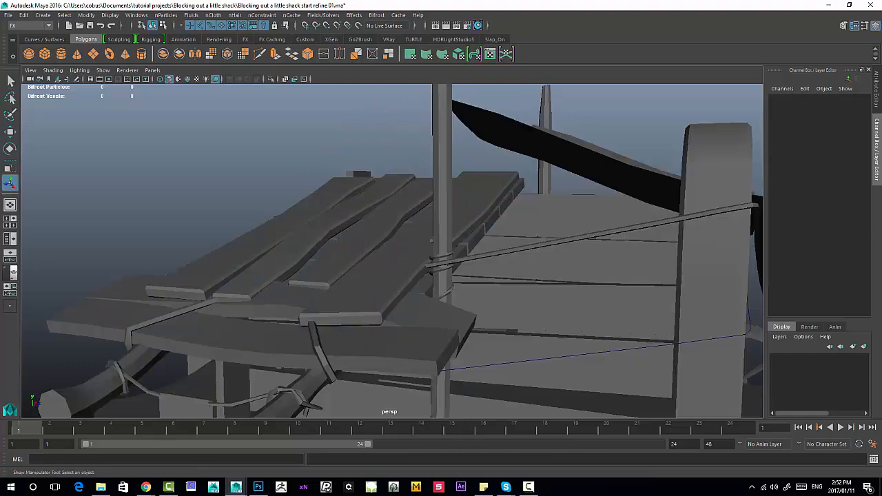
scroll(452, 266, down, 6)
alt+drag(452, 266, 428, 331)
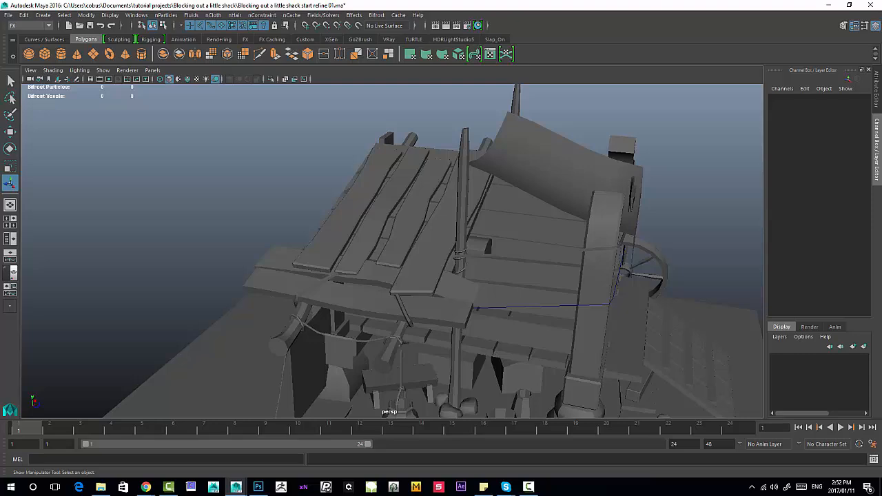
- Select the cross plank just behind the outermost one at the roof's front edge
click(386, 204)
click(289, 179)
alt+drag(289, 179, 214, 150)
alt+drag(545, 200, 355, 348)
click(352, 288)
alt+middle_drag(355, 348, 421, 357)
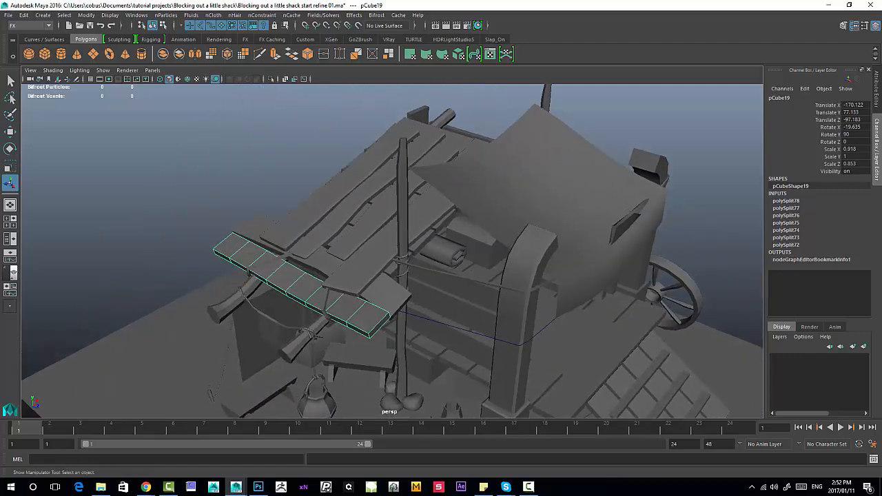
alt+right_drag(421, 357, 490, 359)
alt+middle_drag(489, 359, 484, 276)
alt+right_drag(484, 276, 421, 275)
alt+drag(420, 276, 451, 279)
alt+right_drag(451, 279, 524, 275)
alt+middle_drag(520, 272, 513, 247)
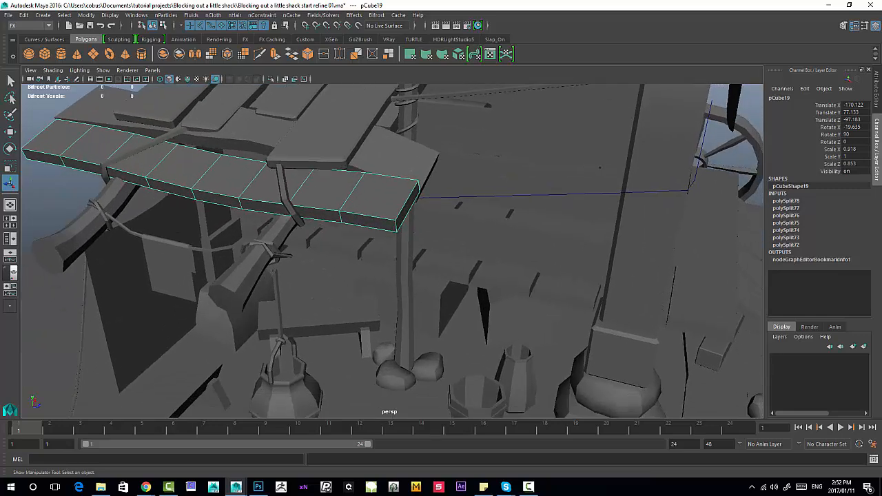
click(395, 154)
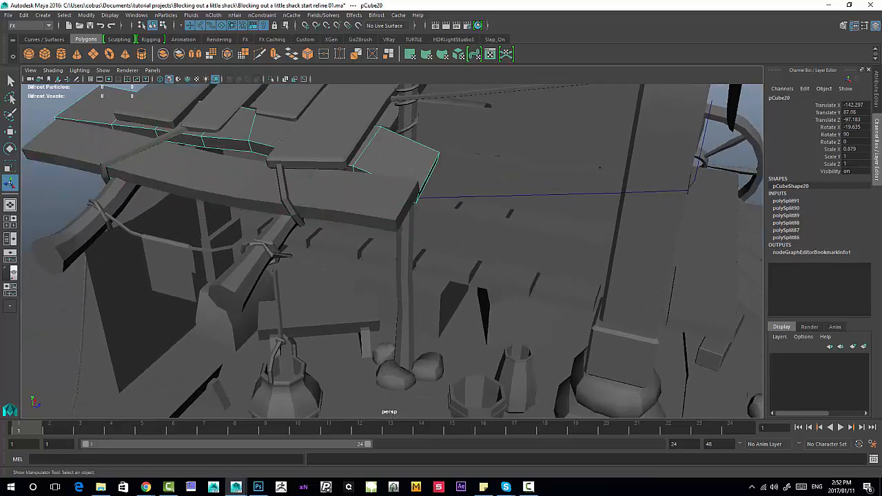
alt+middle_drag(396, 155, 413, 177)
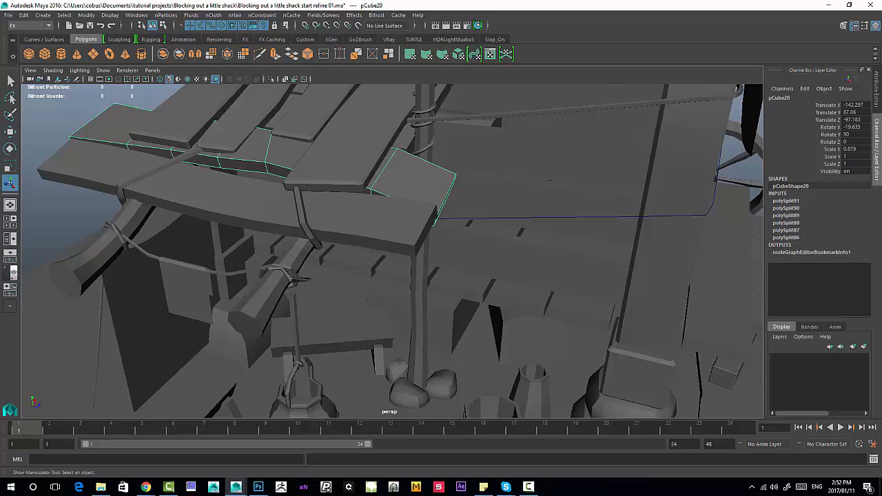
alt+drag(413, 177, 320, 183)
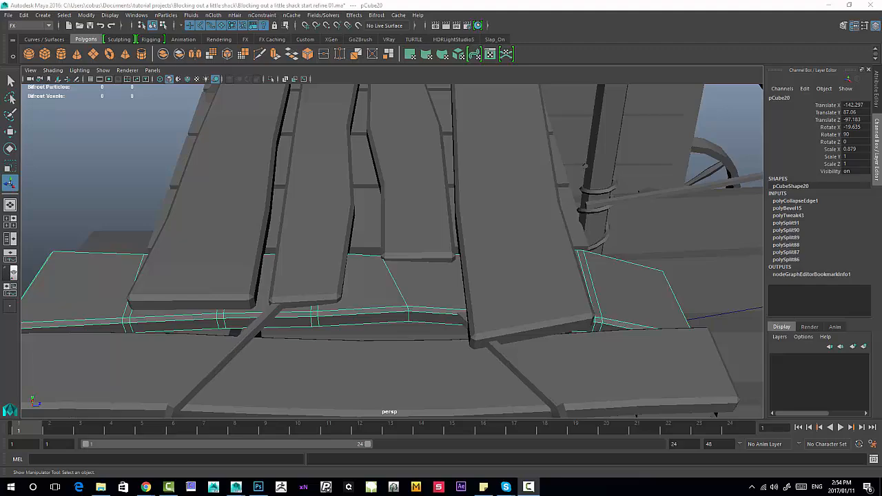
- Examine the bevelled edges and extra crosswise cuts of the front cross planks and the planks along the roof's side
alt+drag(321, 183, 373, 169)
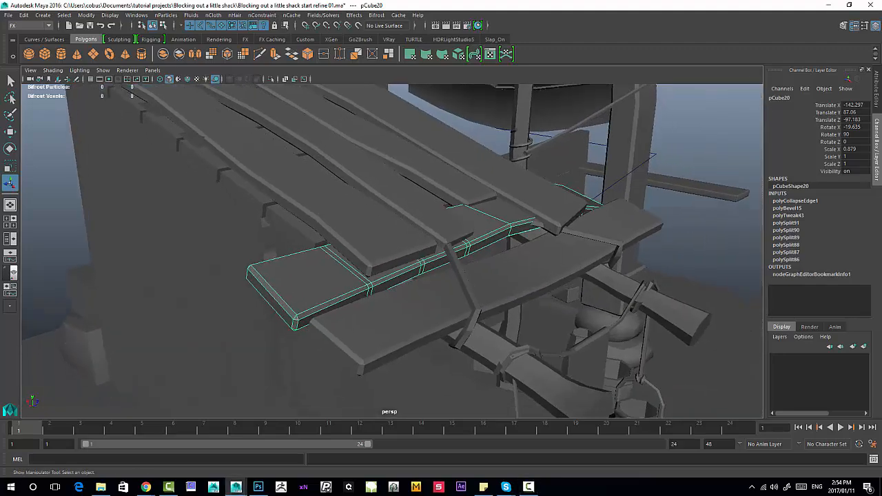
alt+drag(441, 276, 373, 266)
click(386, 304)
alt+drag(386, 304, 413, 317)
click(369, 289)
click(296, 331)
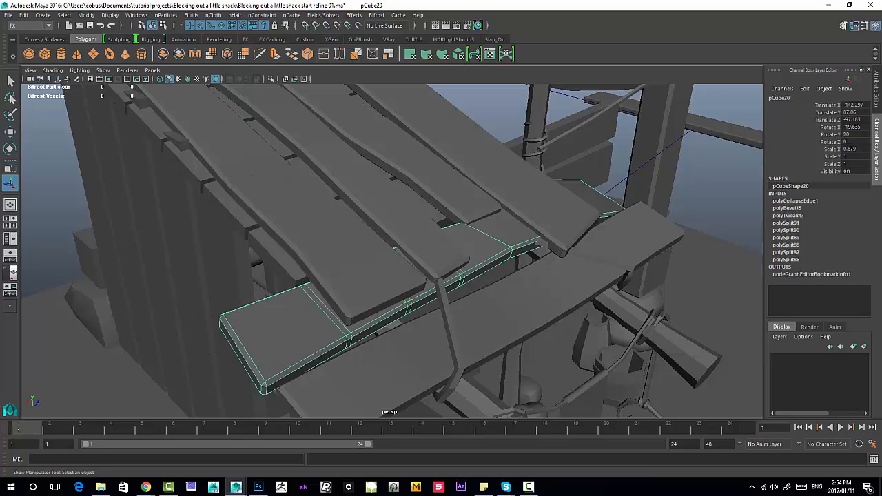
alt+middle_drag(296, 331, 434, 394)
click(233, 166)
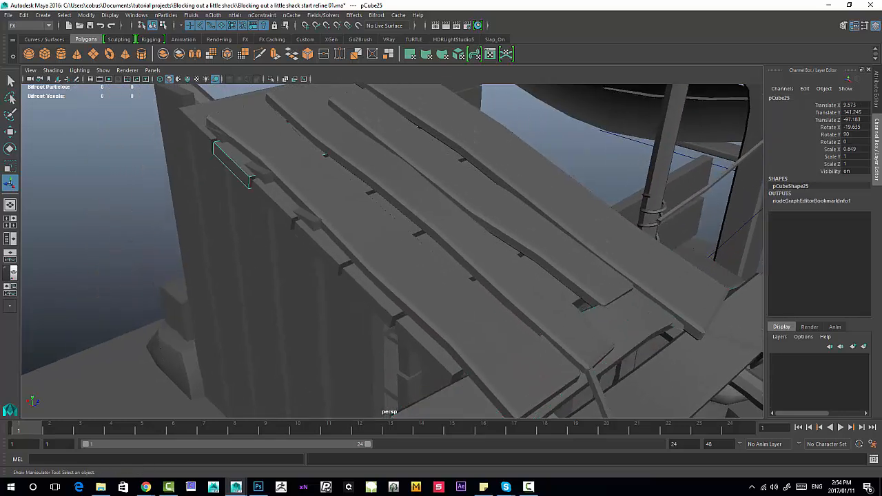
alt+drag(345, 276, 266, 290)
click(265, 297)
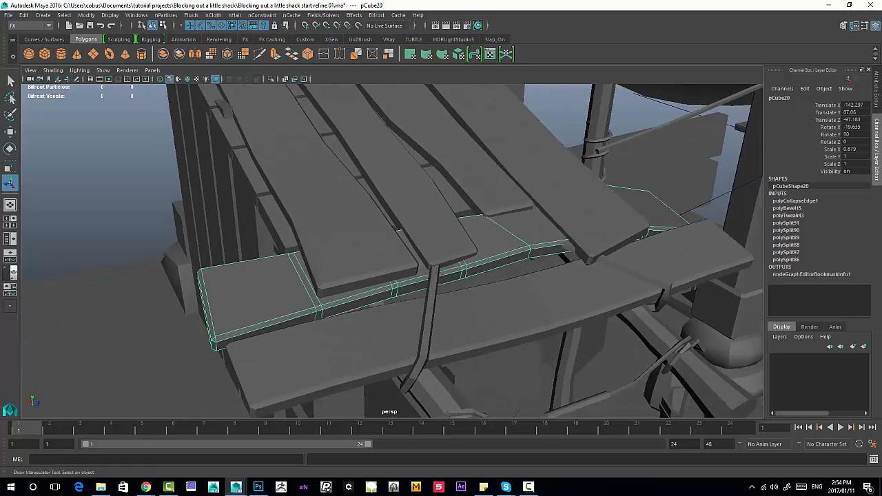
alt+middle_drag(297, 304, 332, 267)
alt+drag(333, 268, 306, 289)
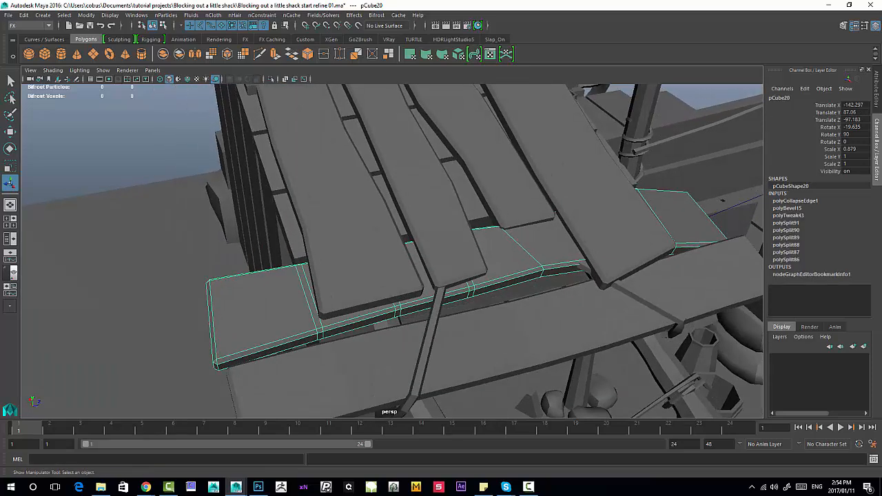
alt+right_drag(311, 290, 301, 290)
alt+middle_drag(300, 289, 299, 276)
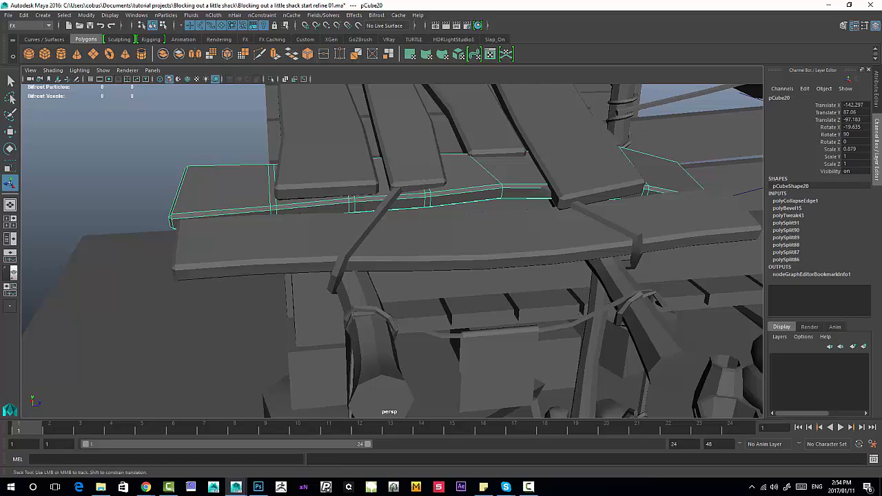
alt+middle_drag(413, 220, 466, 310)
- Undo the edge collapse and the bevel on the second cross plank, back to its plain unbevelled shape
key(z)
key(z)
key(z)
key(z)
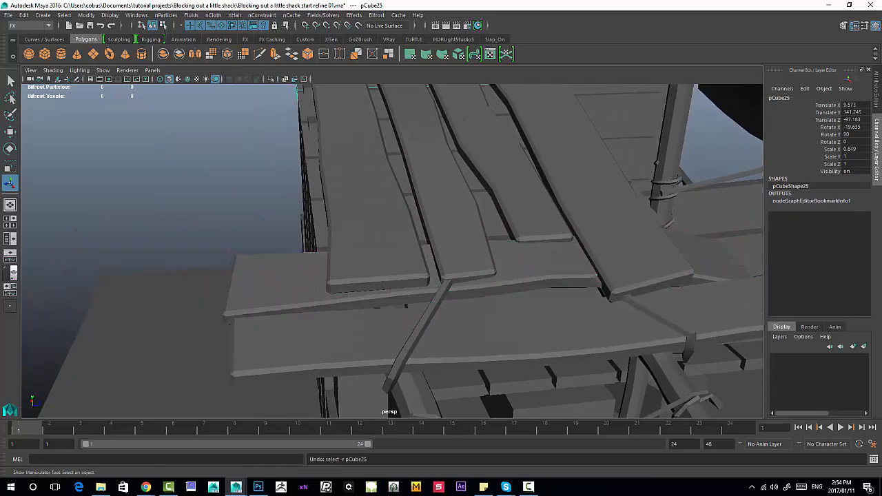
key(z)
key(z)
key(z)
key(z)
key(z)
key(z)
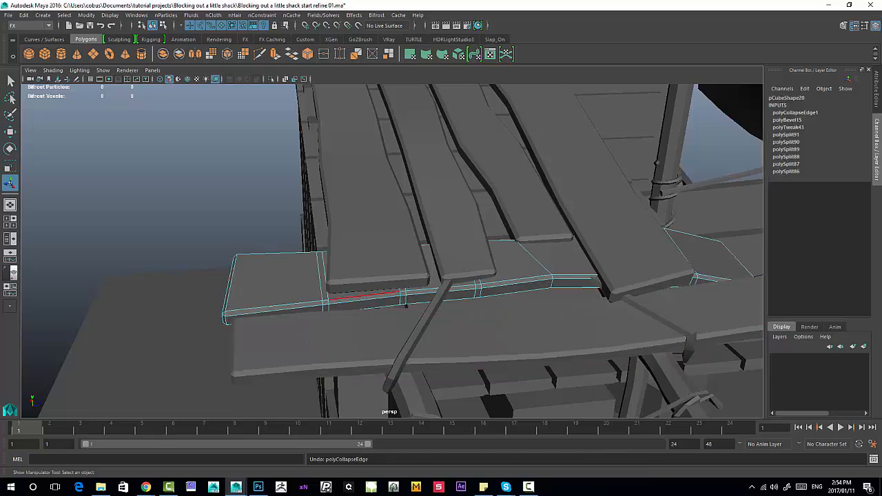
key(z)
key(z)
key(z)
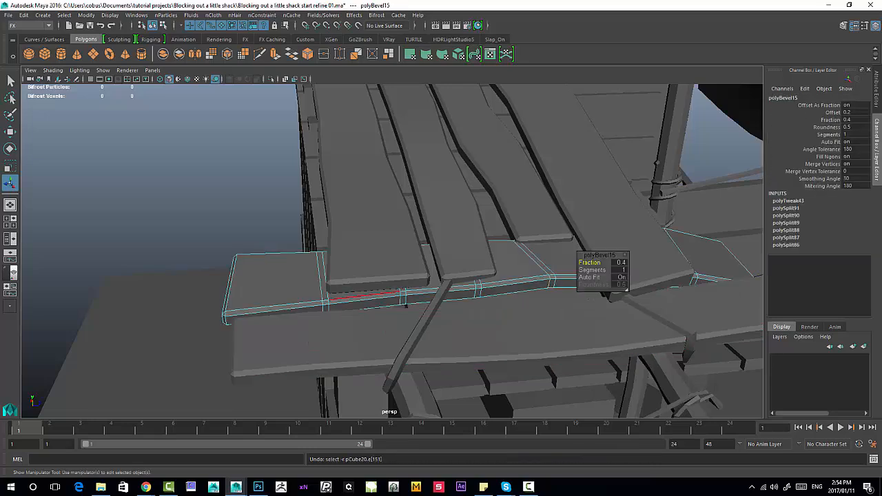
key(z)
key(z)
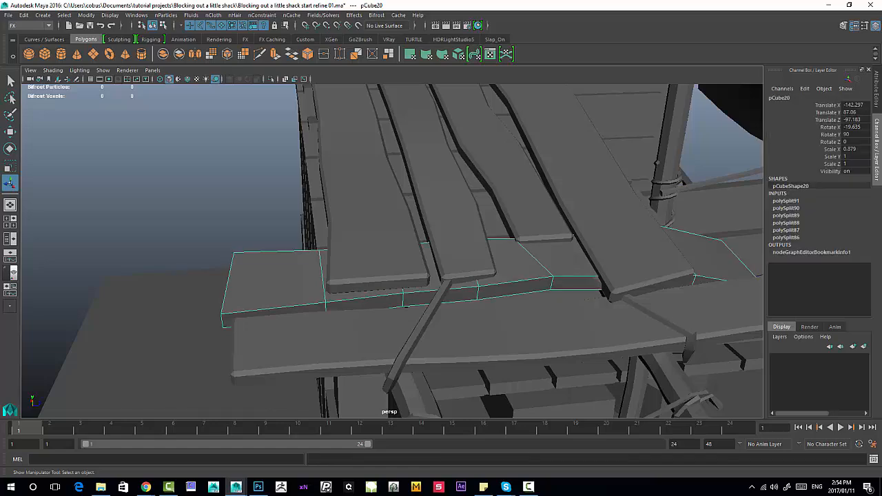
- Isolate the unbevelled second cross plank in the viewport
alt+drag(427, 248, 331, 251)
key(ctrl+1)
right_click(405, 194)
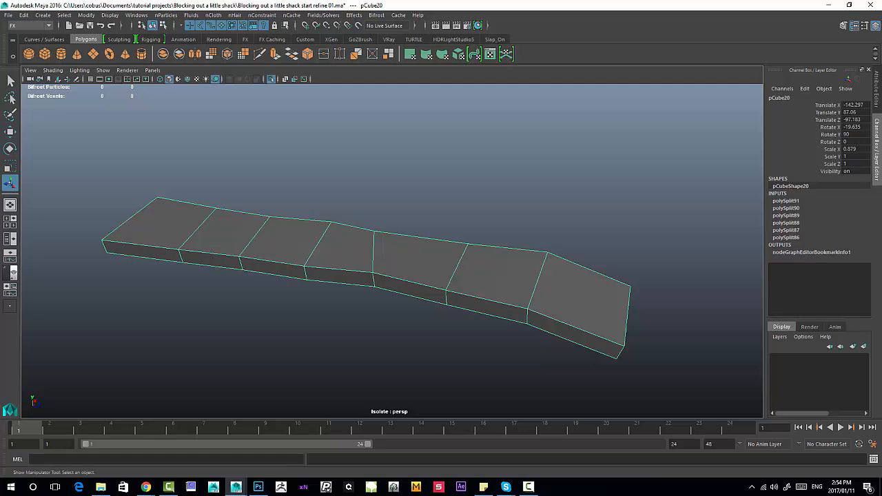
shift+right_click(296, 230)
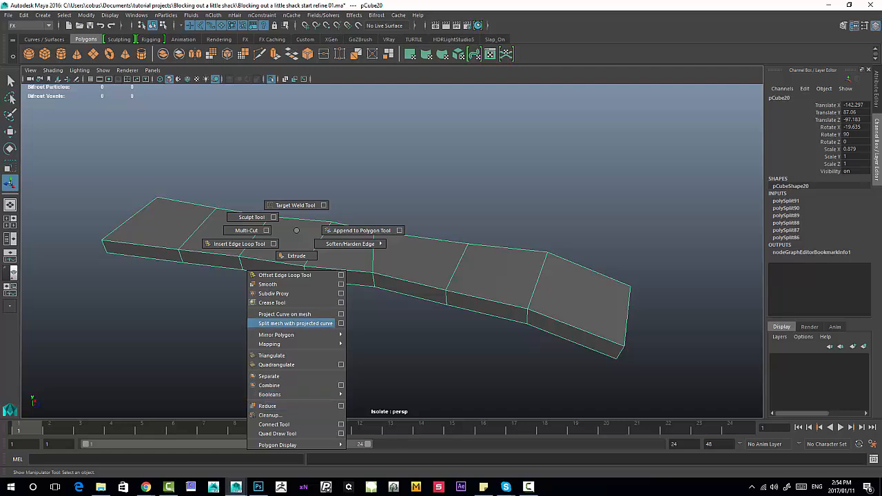
shift+right_drag(362, 230, 297, 231)
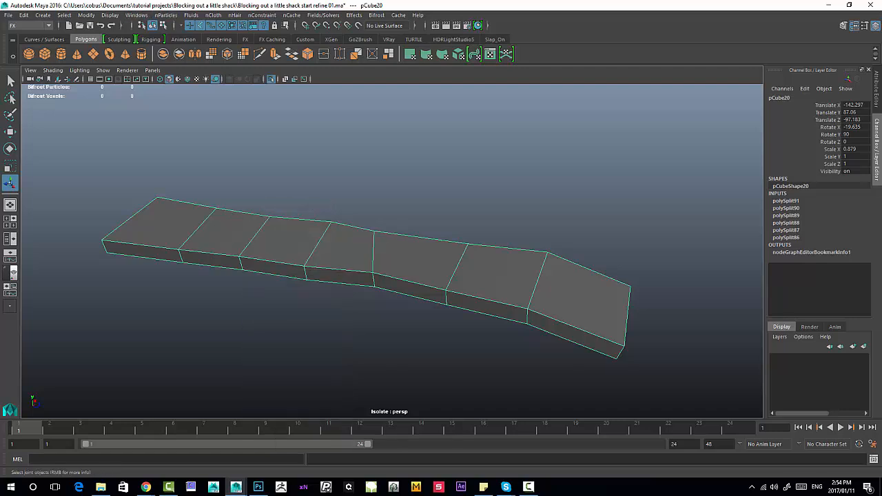
- Switch to the Modeling menu set and bevel all edges of the isolated plank with a fraction of 0.5
click(28, 25)
click(20, 36)
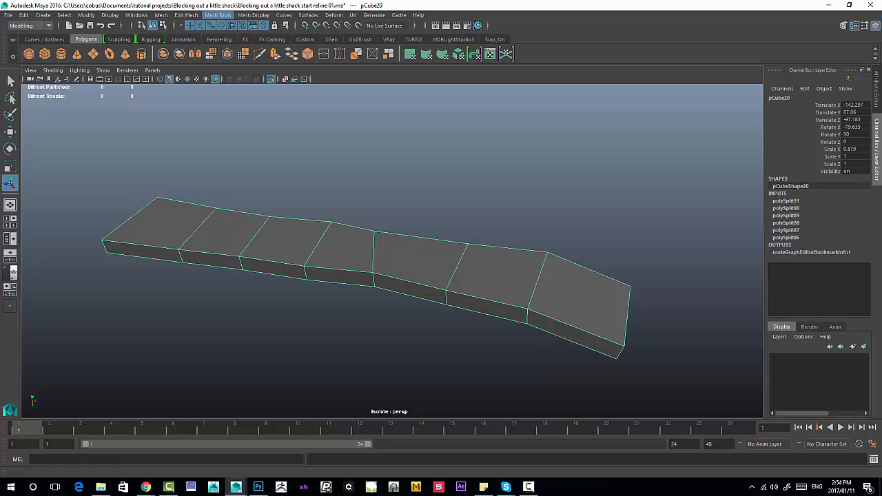
click(218, 14)
click(186, 15)
click(195, 47)
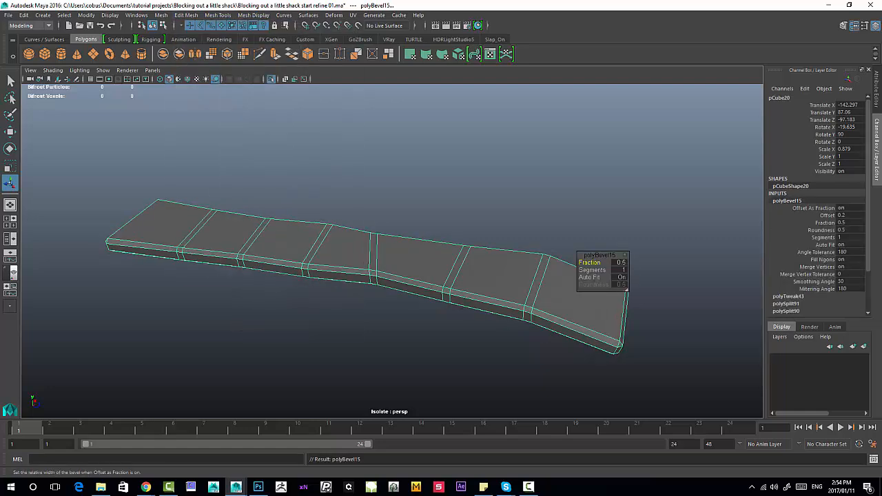
- Examine the isolated plank's bevelled outer edges and the doubled crosswise cuts along its length
alt+drag(241, 332, 338, 330)
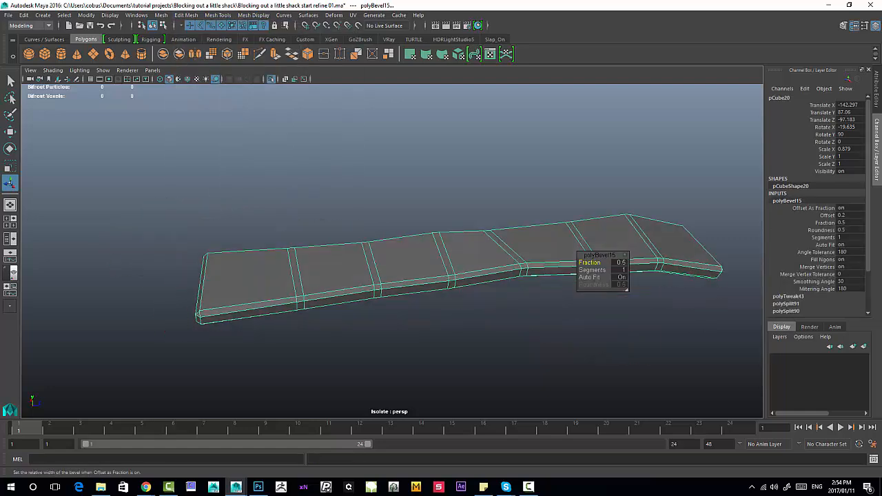
alt+middle_drag(386, 310, 364, 305)
alt+right_drag(365, 304, 441, 306)
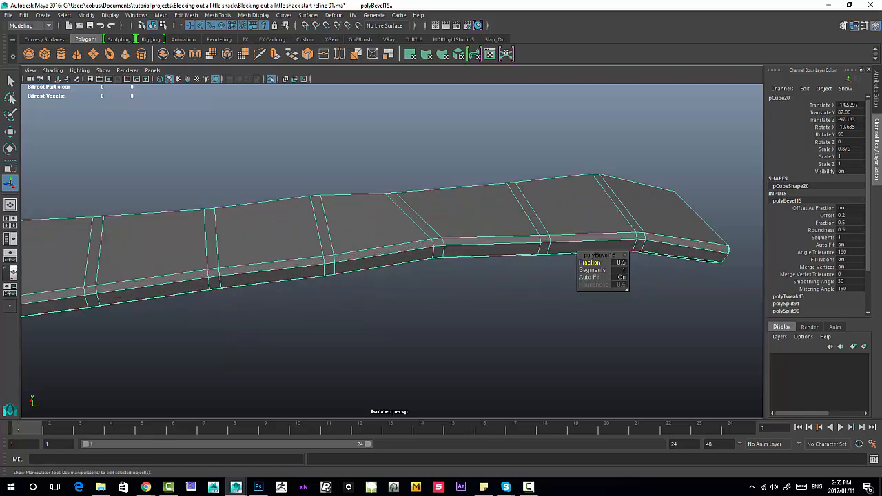
alt+middle_drag(441, 307, 474, 243)
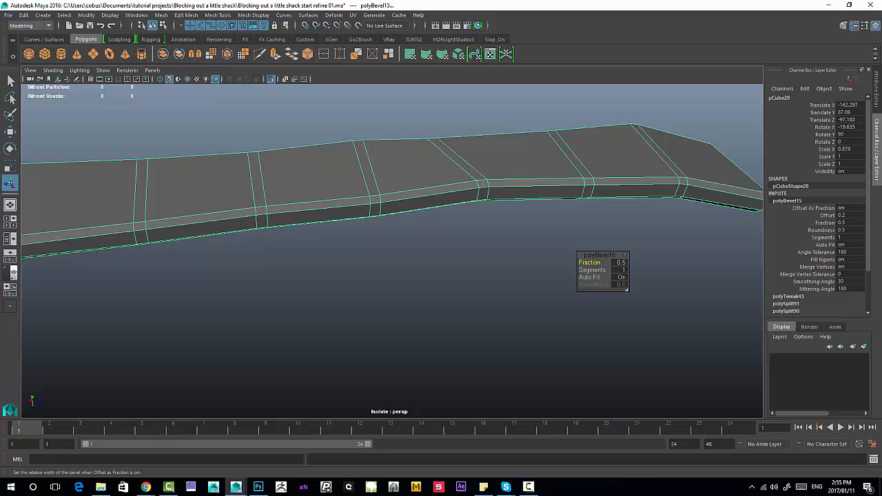
alt+drag(475, 244, 310, 241)
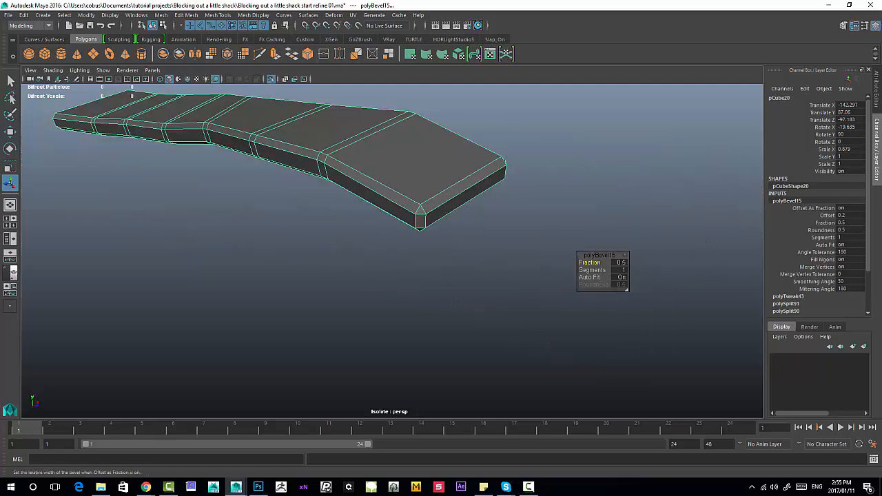
alt+drag(311, 241, 397, 253)
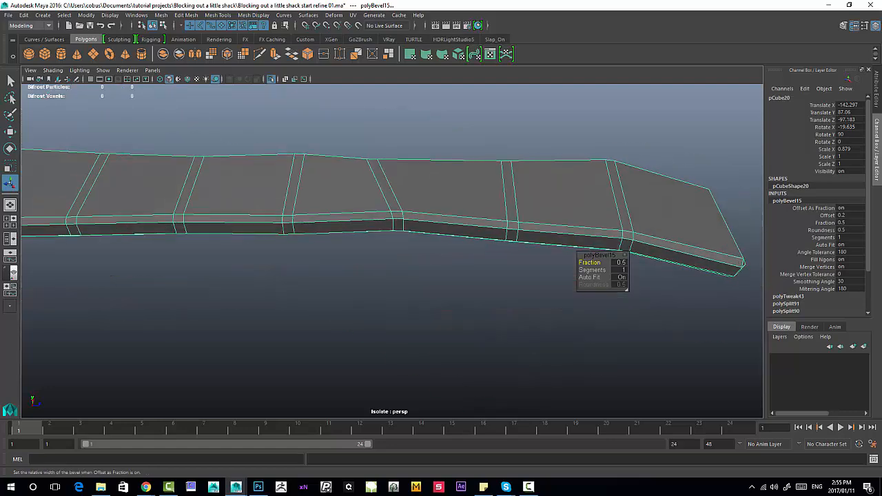
- Select the short edges between the paired crosswise cuts on the isolated plank and collapse them into single cuts
right_drag(514, 181, 514, 158)
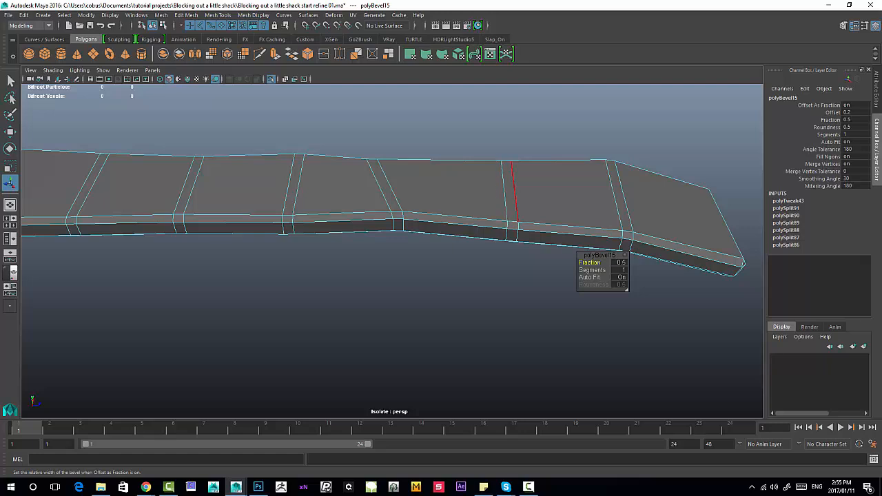
click(513, 228)
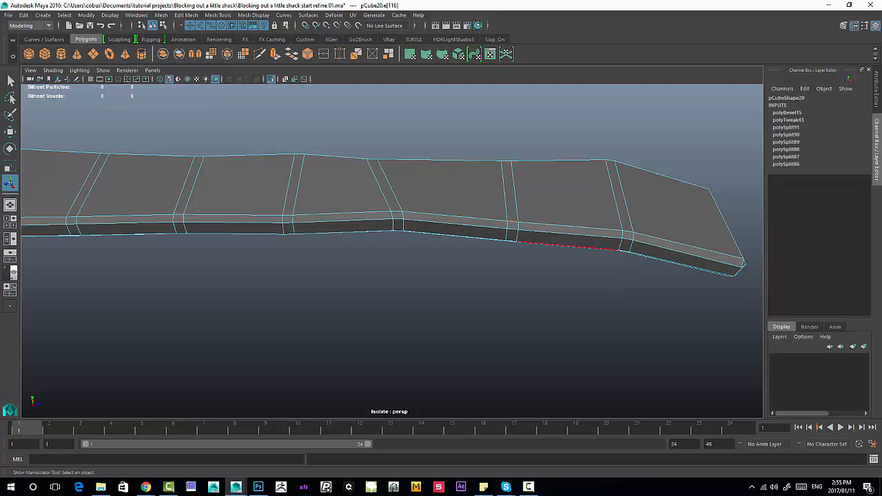
alt+middle_drag(562, 254, 467, 243)
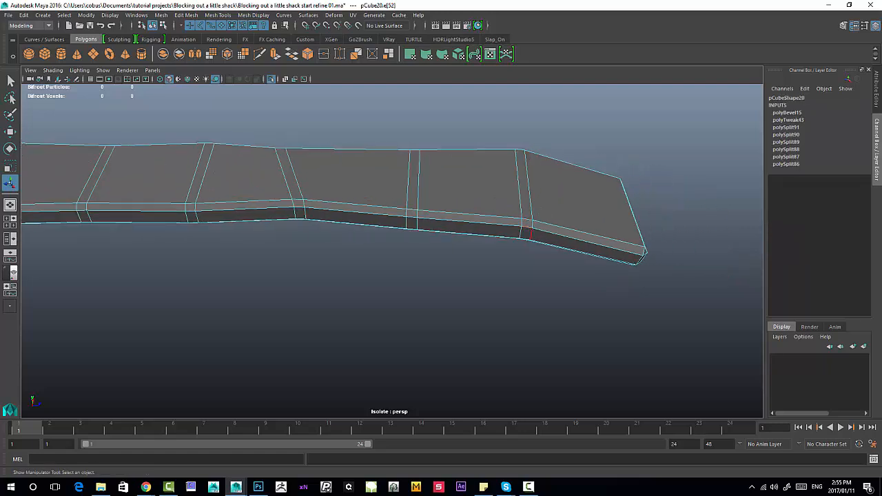
right_drag(526, 227, 530, 234)
alt+middle_drag(148, 212, 417, 229)
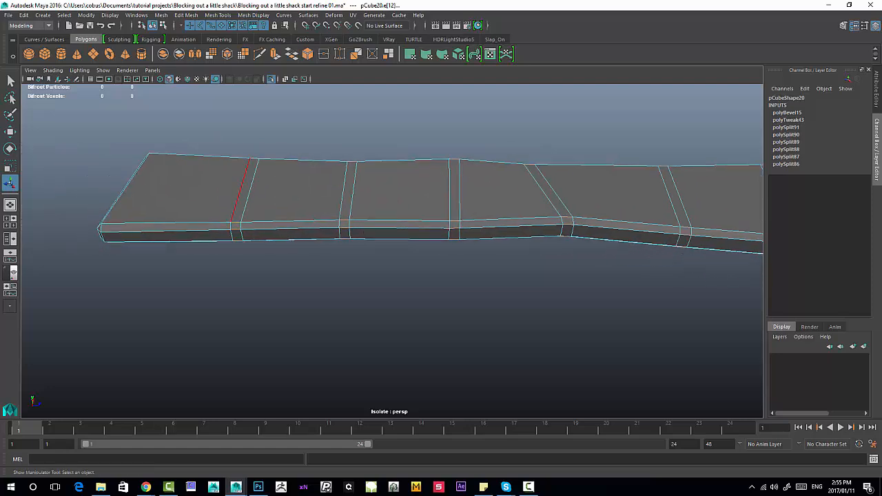
alt+drag(290, 222, 645, 165)
alt+right_drag(645, 165, 573, 168)
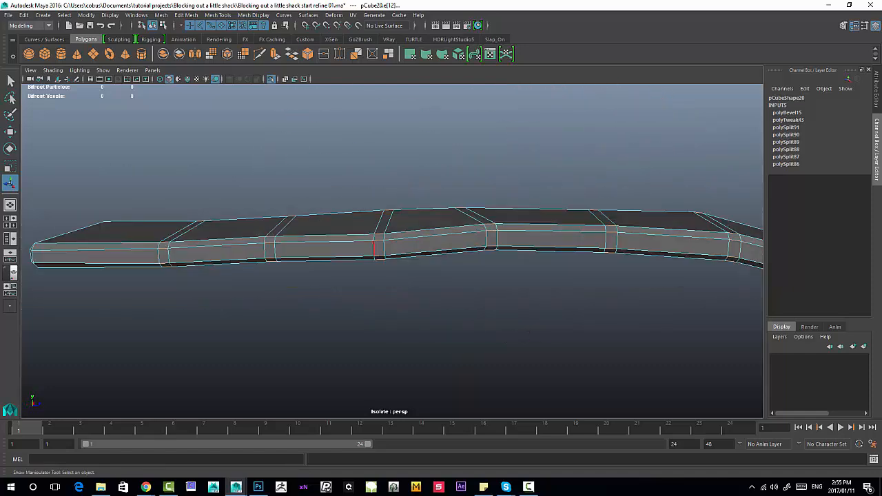
shift+right_drag(330, 164, 333, 198)
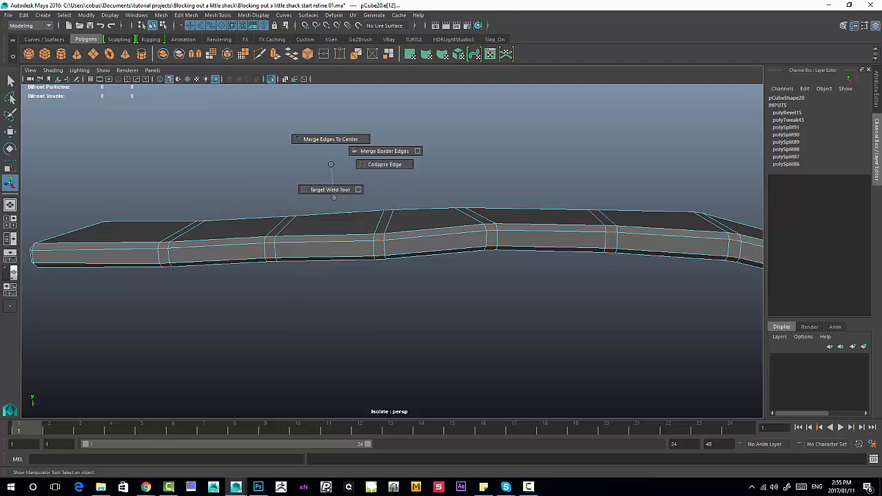
shift+right_drag(331, 164, 370, 173)
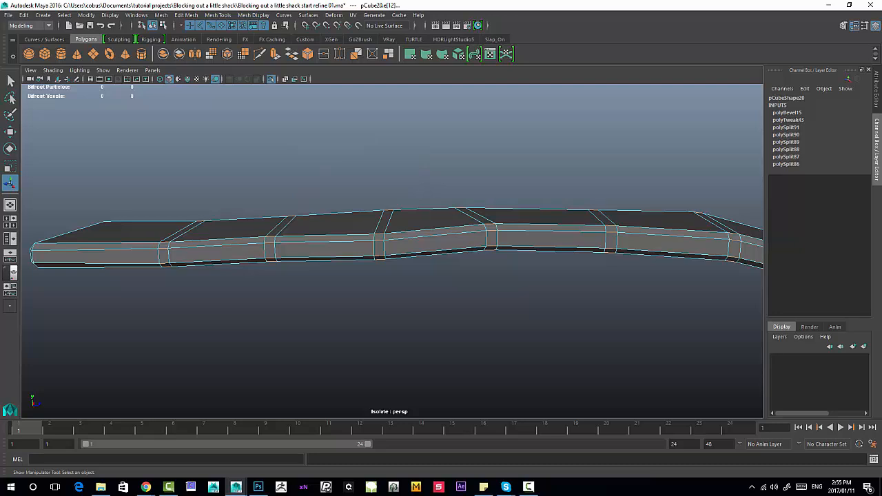
alt+drag(384, 222, 408, 265)
alt+right_drag(408, 266, 379, 265)
alt+middle_drag(379, 266, 392, 253)
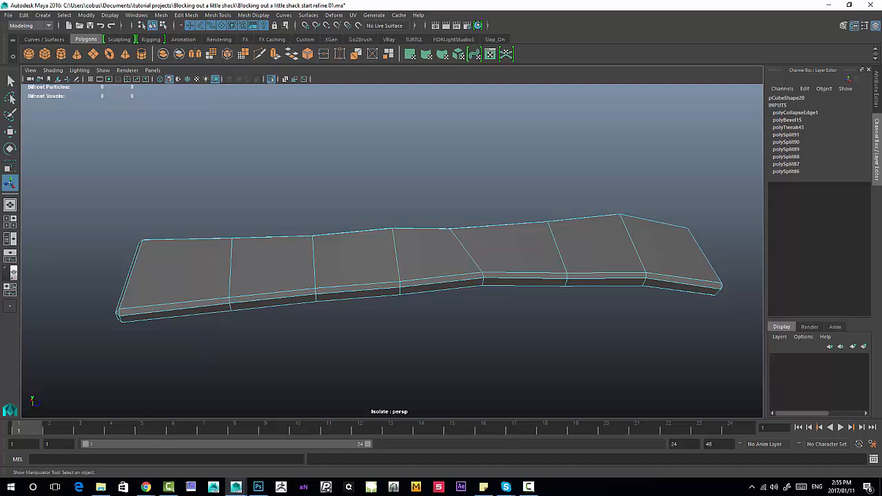
alt+right_drag(522, 291, 428, 284)
alt+drag(428, 284, 441, 257)
alt+drag(528, 222, 374, 229)
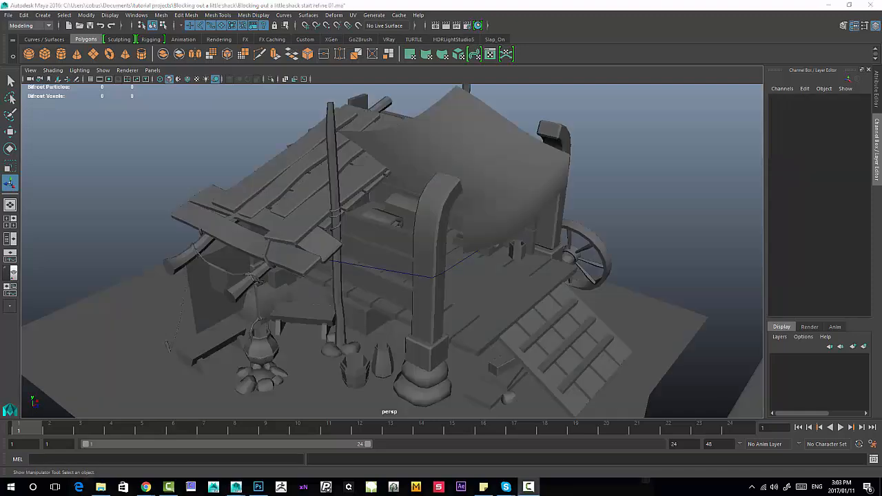
- Inspect the bevelled front cross planks and the long planks of the shack's roof, selecting them one by one
alt+drag(414, 242, 463, 278)
click(352, 299)
click(287, 281)
click(301, 234)
click(331, 219)
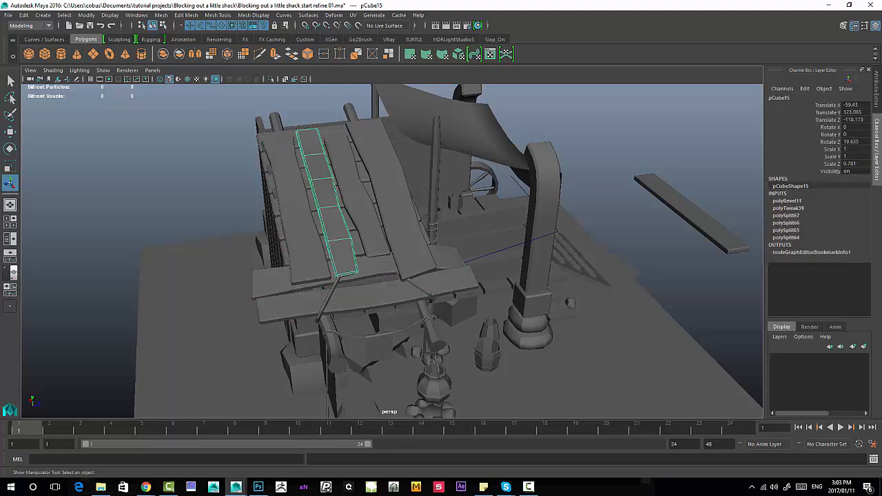
click(364, 215)
click(396, 211)
alt+drag(397, 211, 227, 196)
alt+middle_drag(228, 197, 231, 121)
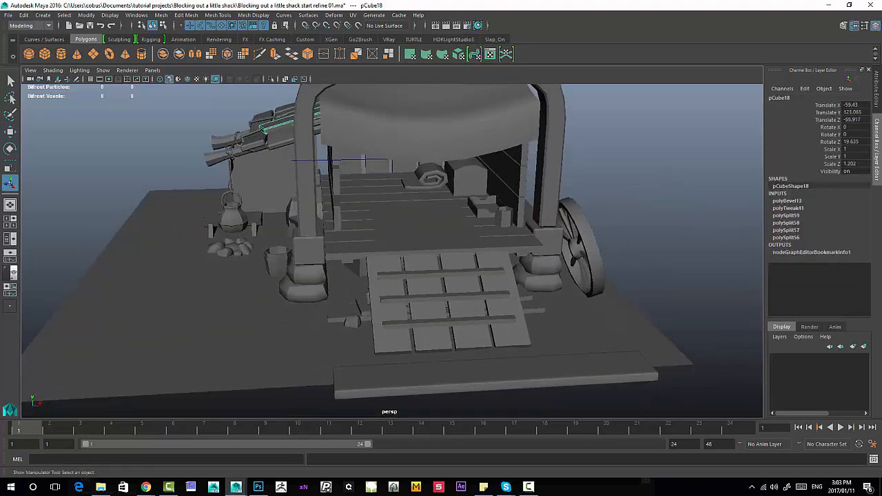
- Inspect the bevelled square blocks at the bases of the shack's corner posts
alt+right_drag(231, 173, 296, 207)
click(265, 249)
click(624, 238)
alt+drag(623, 238, 427, 276)
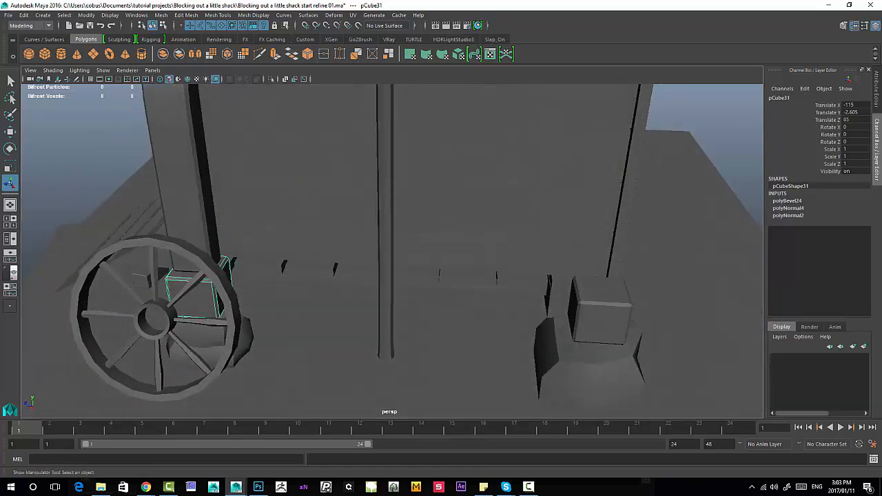
click(601, 315)
alt+drag(601, 316, 359, 276)
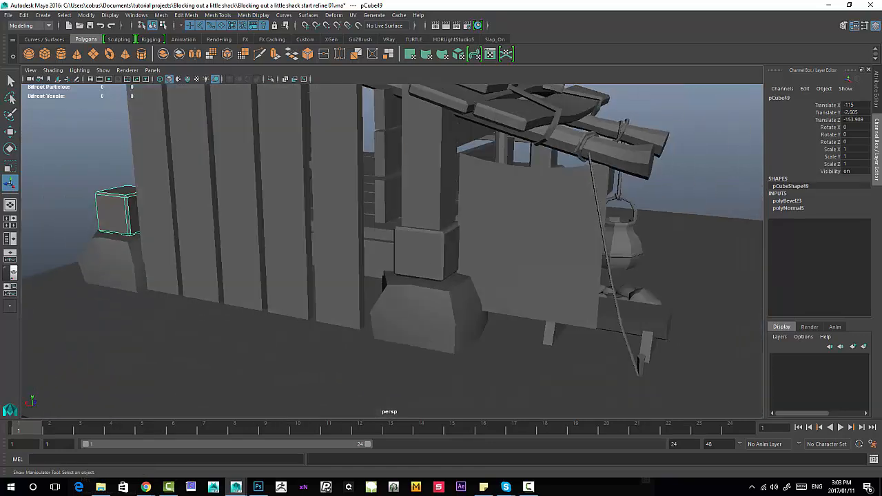
click(422, 254)
alt+right_drag(422, 253, 358, 252)
alt+drag(359, 252, 207, 262)
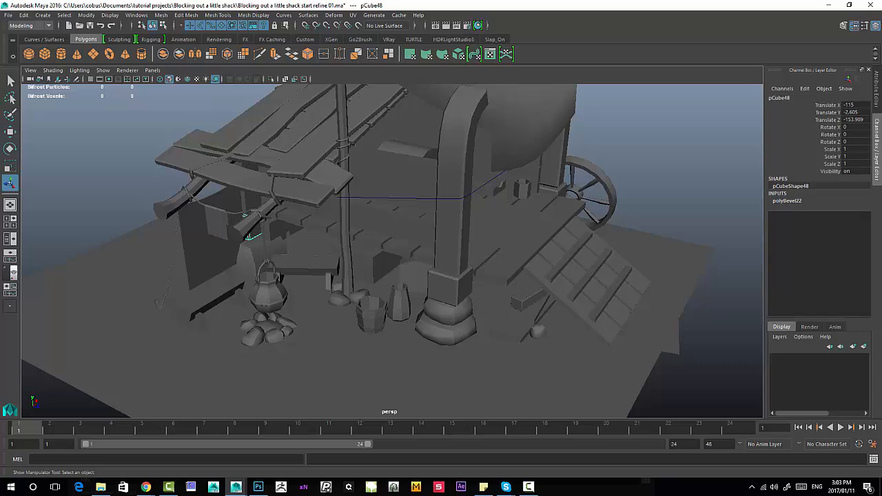
- Review the long roof planks and the short cross planks beneath them once more
alt+drag(386, 262, 455, 282)
click(324, 207)
click(352, 200)
click(387, 175)
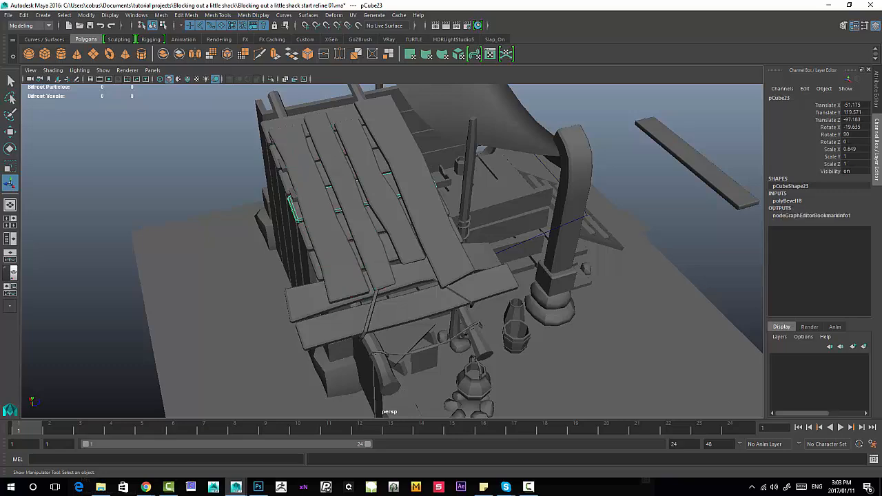
click(422, 193)
click(383, 197)
click(351, 196)
click(317, 200)
click(350, 197)
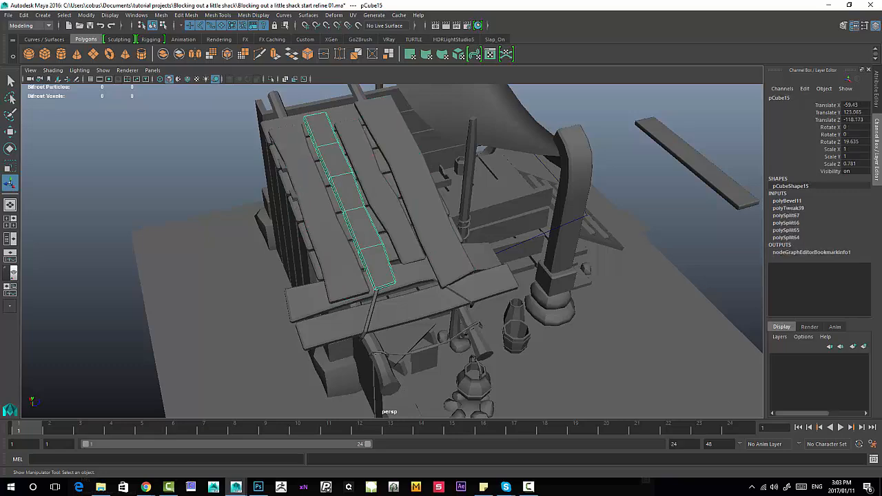
- Inspect the unbevelled vertical planks of the shack's side wall one by one
alt+drag(350, 197, 441, 159)
click(383, 262)
click(350, 258)
click(316, 254)
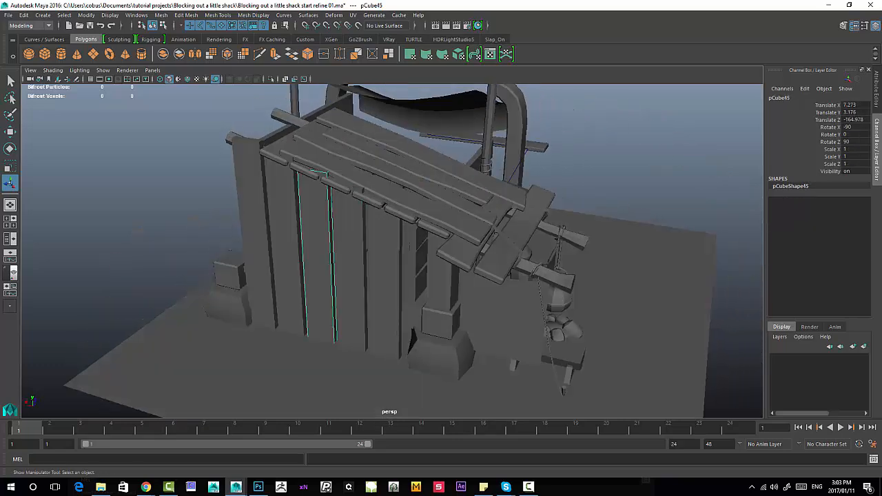
click(284, 248)
click(254, 241)
click(284, 248)
click(317, 253)
click(350, 259)
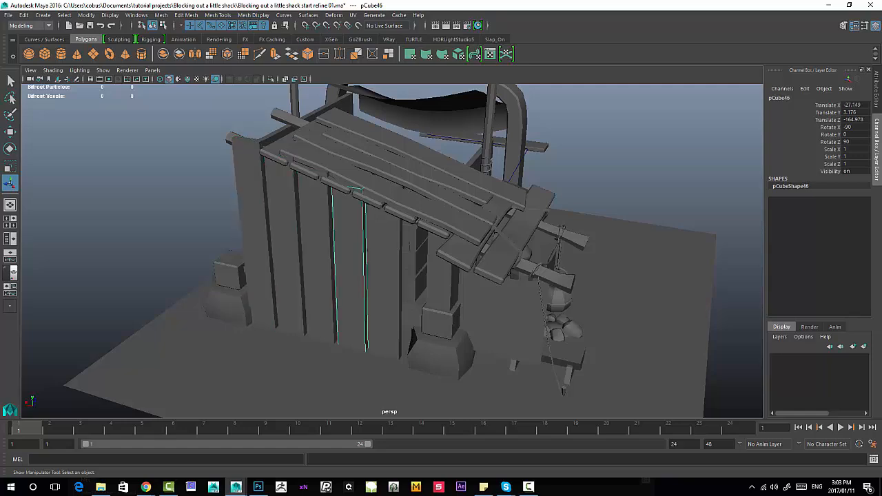
- Cut the vertical wall plank nearest the front post crosswise with Connect, using 4 segments from one of its long edges
click(384, 265)
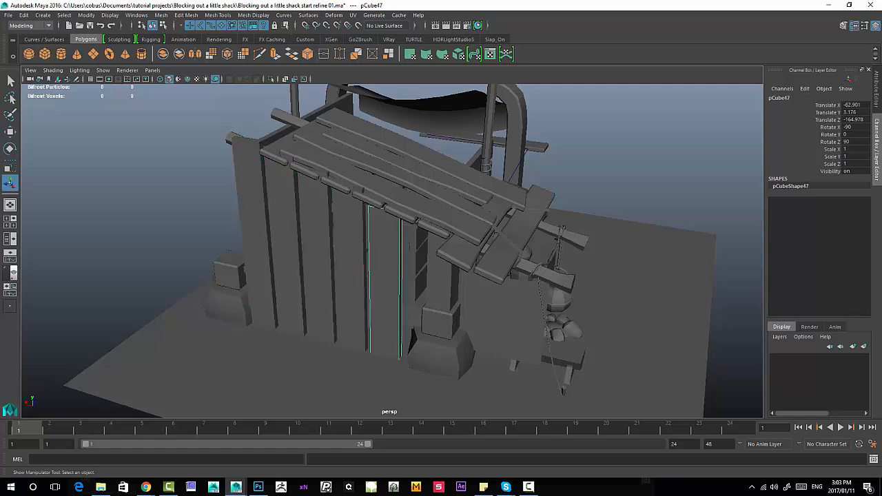
alt+drag(384, 265, 417, 222)
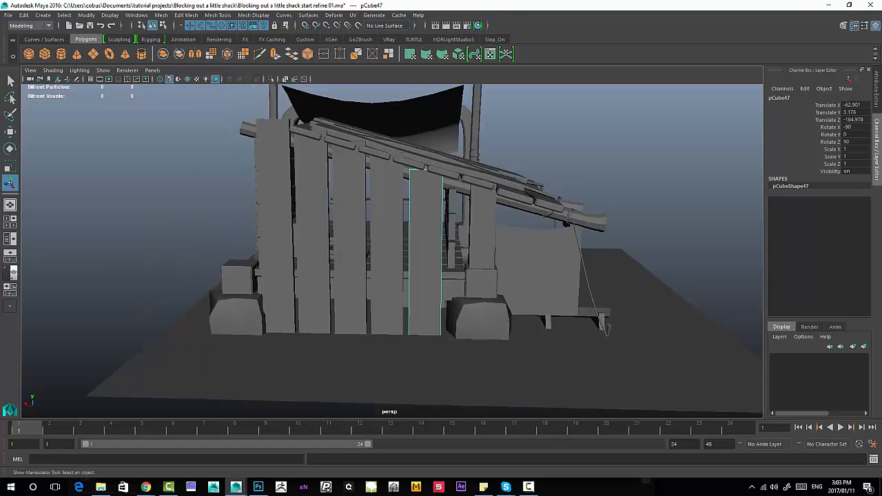
alt+drag(418, 222, 386, 270)
right_drag(390, 222, 390, 198)
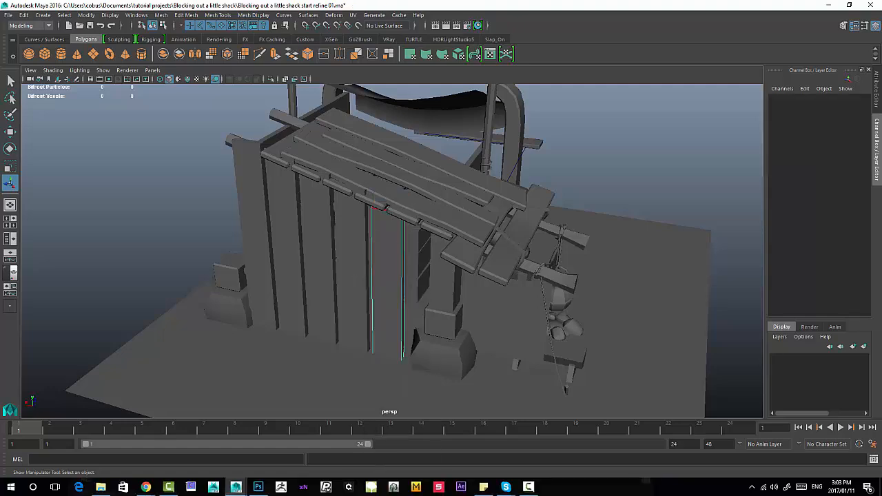
click(373, 249)
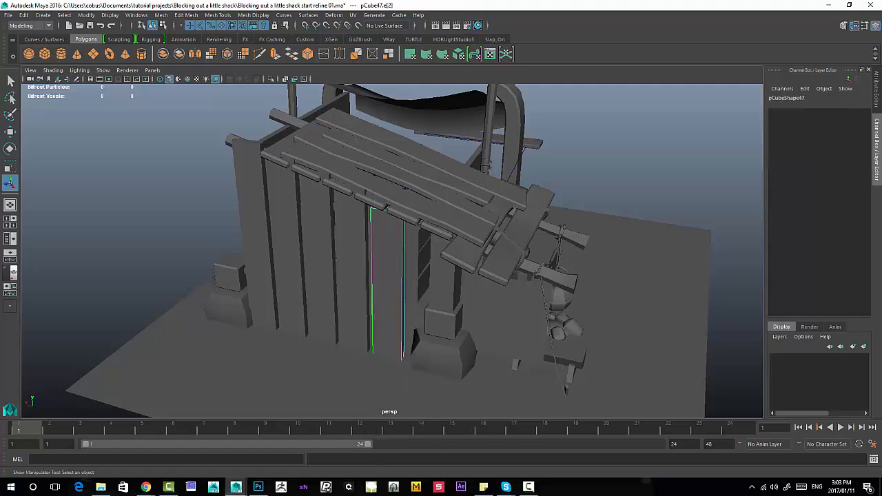
scroll(375, 251, up, 5)
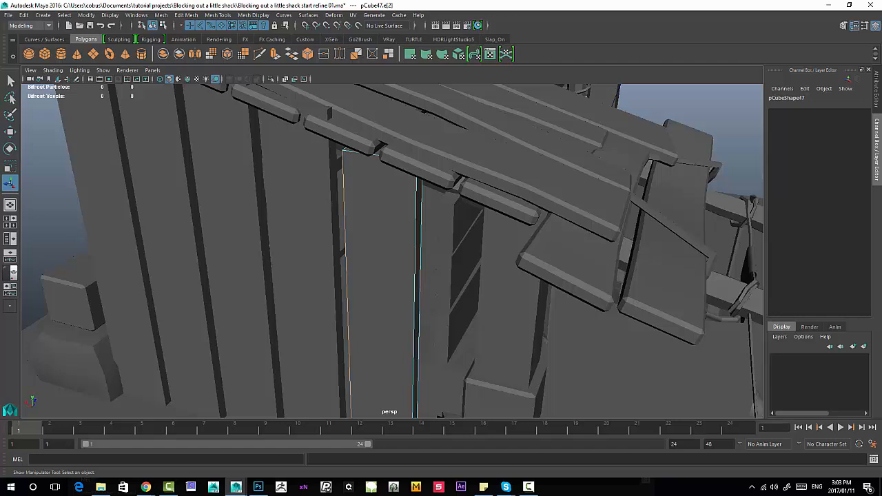
click(844, 25)
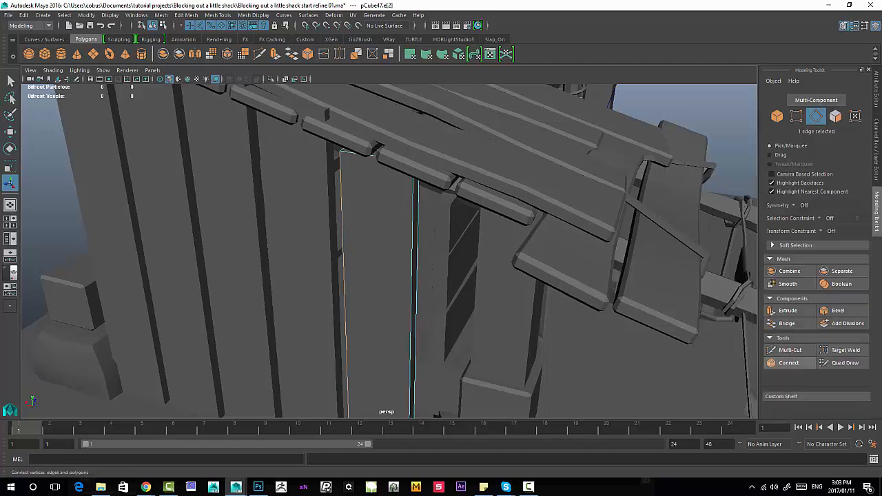
click(789, 363)
alt+drag(350, 266, 383, 245)
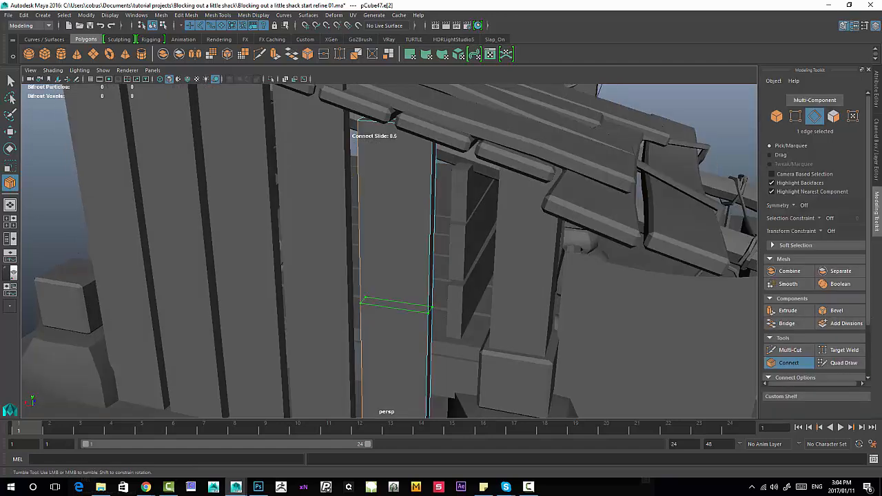
middle_drag(383, 225, 396, 221)
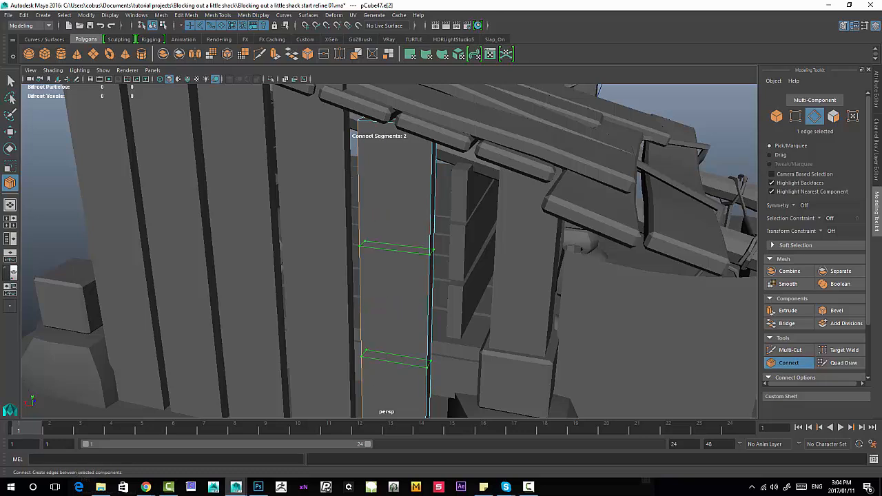
mouse_move(396, 221)
middle_down()
mouse_move(413, 221)
mouse_move(388, 220)
mouse_move(414, 221)
middle_up()
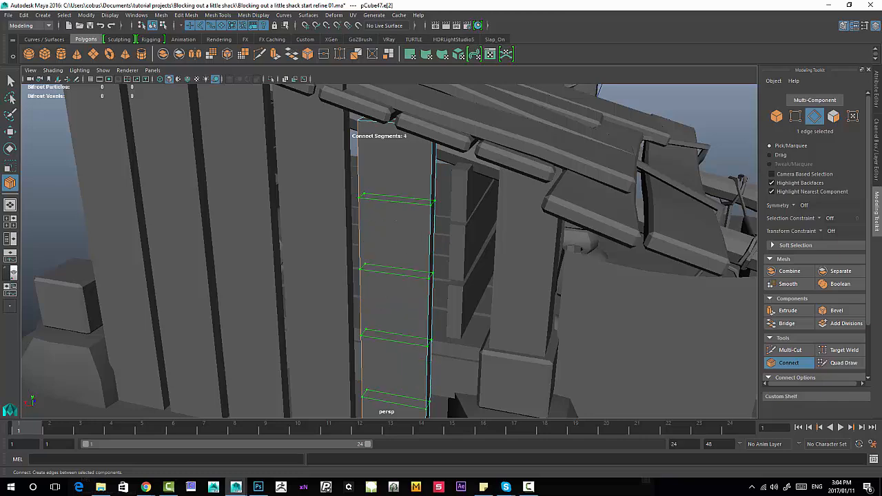
alt+right_drag(396, 221, 358, 231)
alt+drag(358, 231, 386, 200)
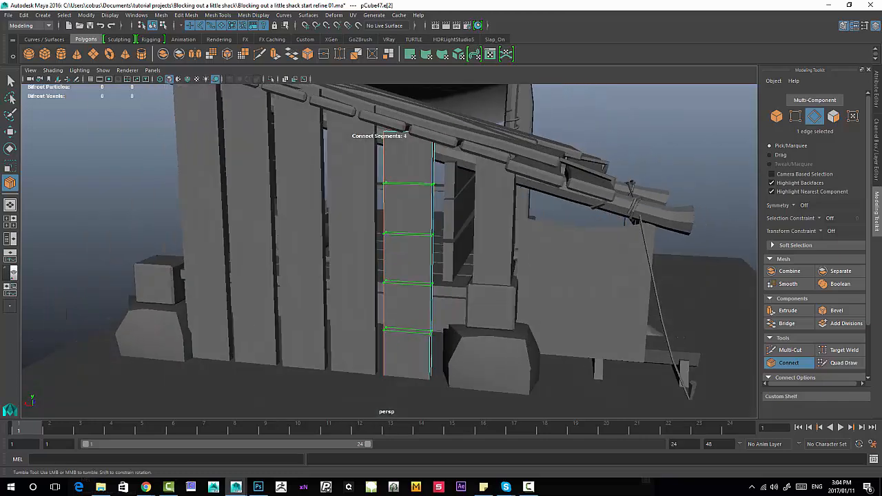
key(q)
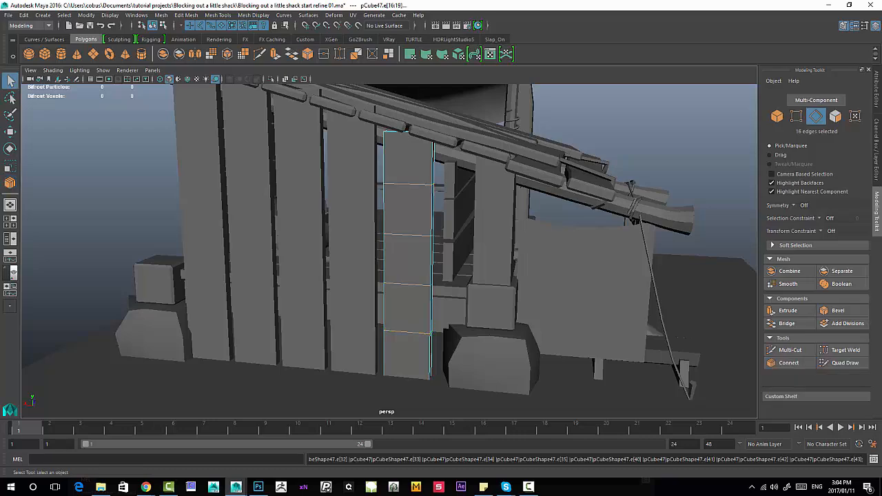
- Move vertex pairs on the front long edge of the cut plank nearest the front post to give it an uneven outline
alt+right_drag(433, 255, 404, 256)
alt+middle_drag(403, 257, 407, 277)
key(F8)
click(364, 262)
click(274, 255)
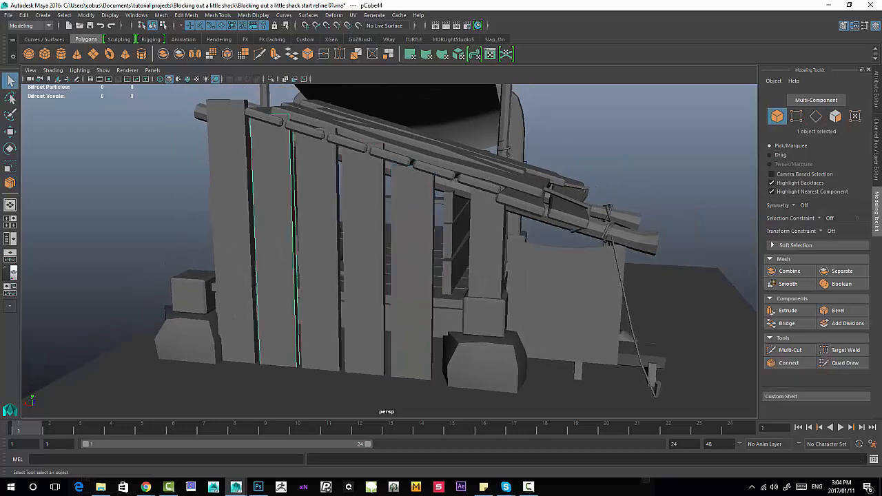
click(417, 231)
right_drag(422, 216, 386, 213)
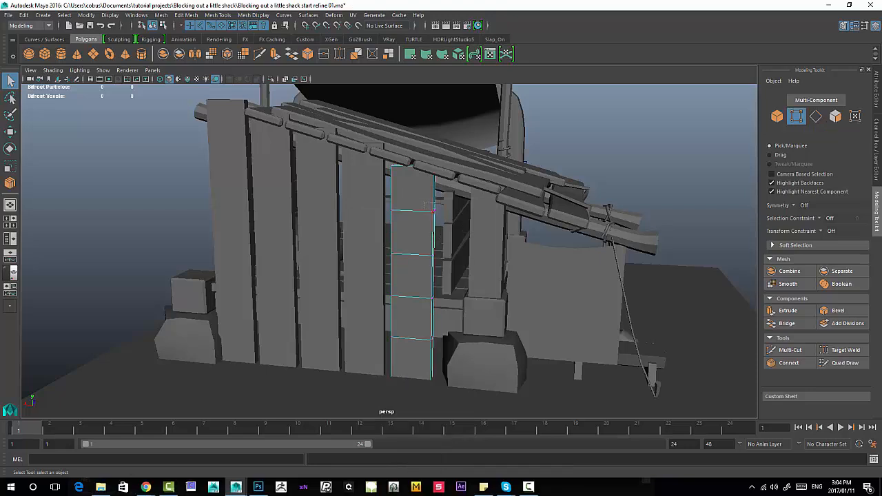
drag(425, 203, 444, 220)
key(w)
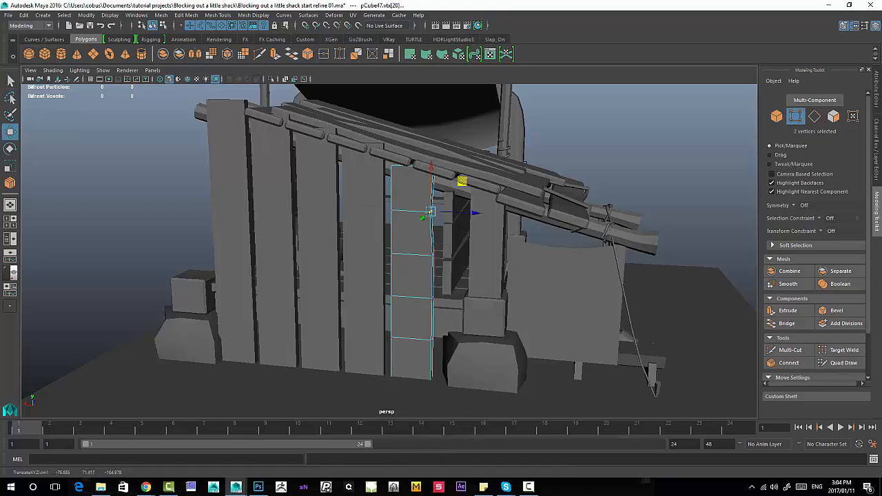
middle_drag(462, 181, 465, 304)
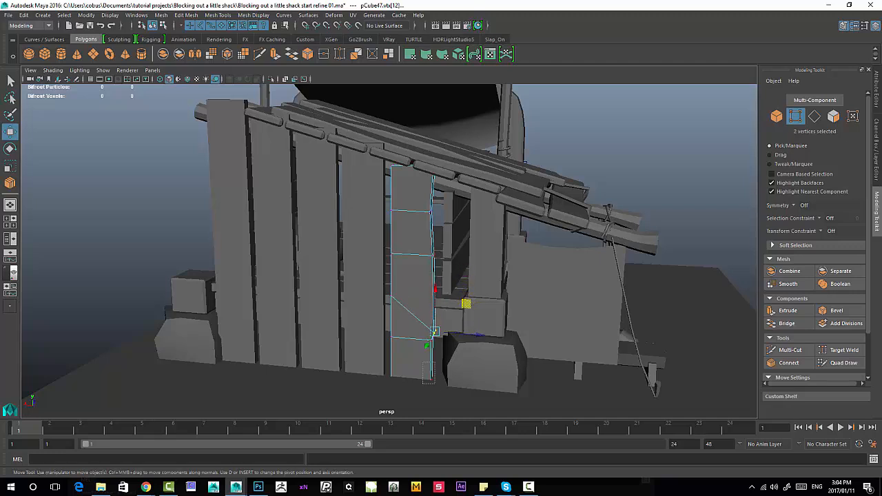
- Pull the bottom front corner vertices of the same plank inward so its lower end tapers
drag(476, 383, 469, 383)
alt+middle_drag(455, 358, 459, 375)
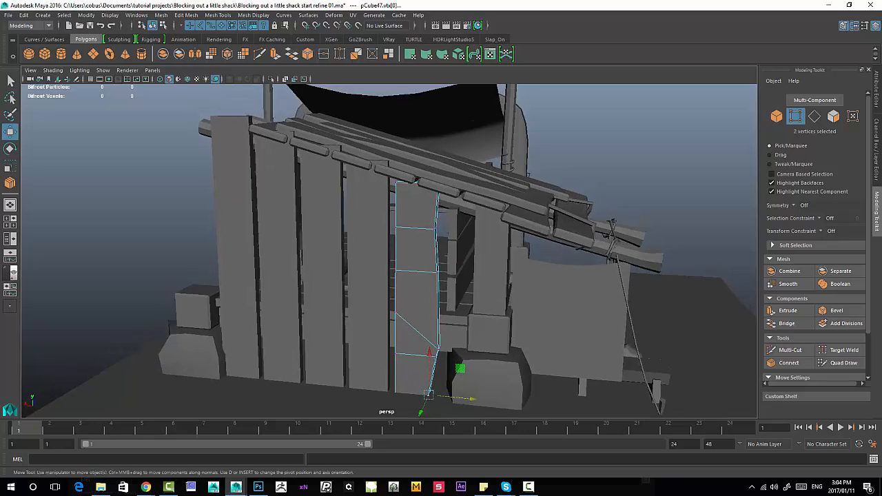
click(372, 324)
click(413, 276)
- Try cutting the second plank from the front post crosswise with individual Multi-Cut edge loops, and undo the cuts
scroll(390, 251, up, 4)
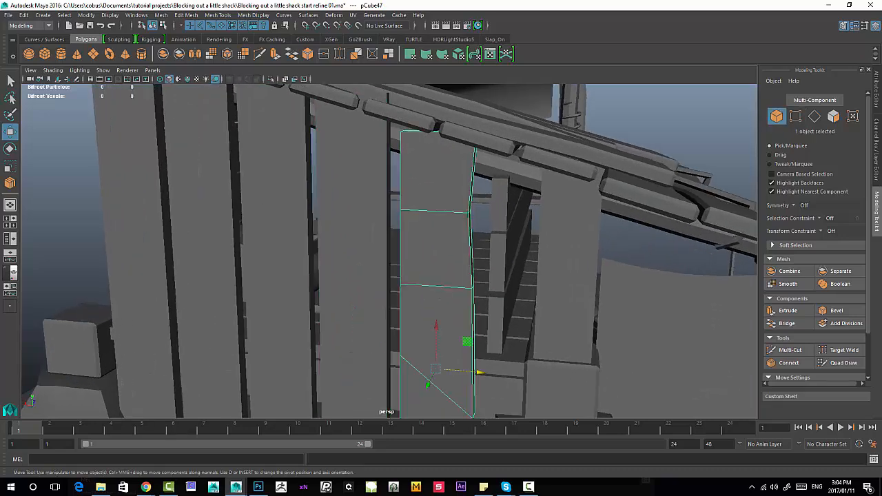
click(359, 269)
click(791, 350)
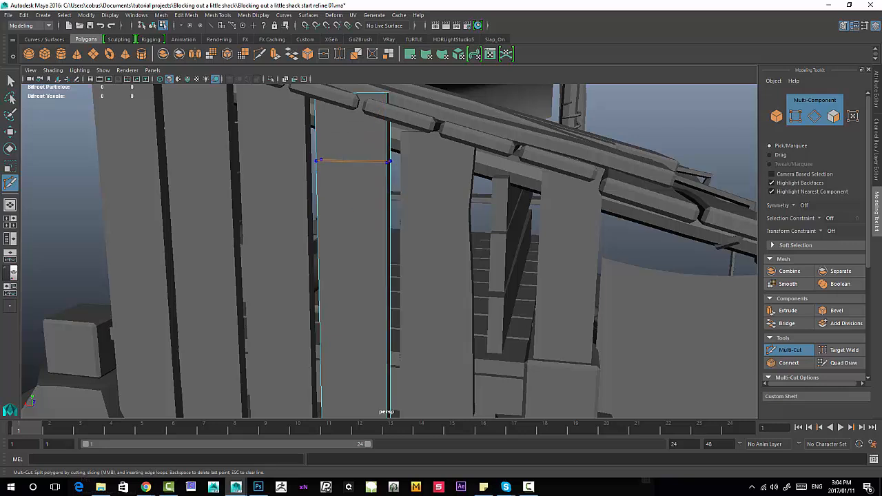
ctrl+click(388, 157)
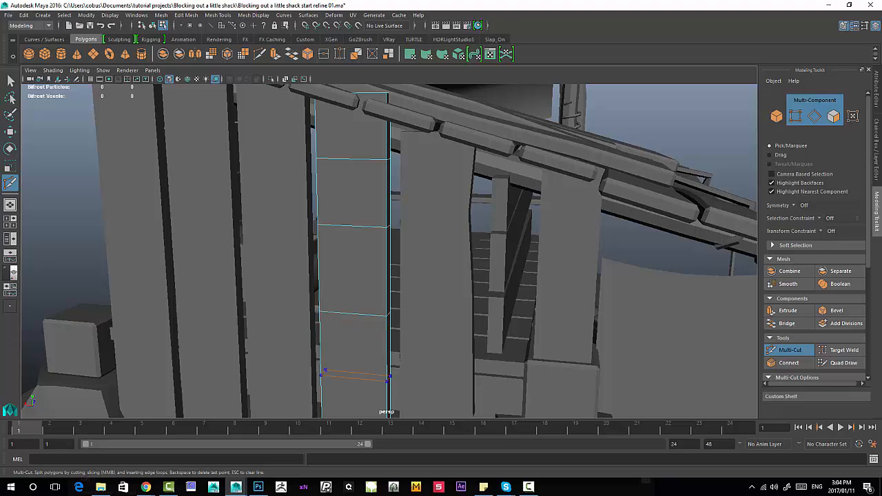
scroll(363, 300, down, 5)
scroll(377, 298, up, 5)
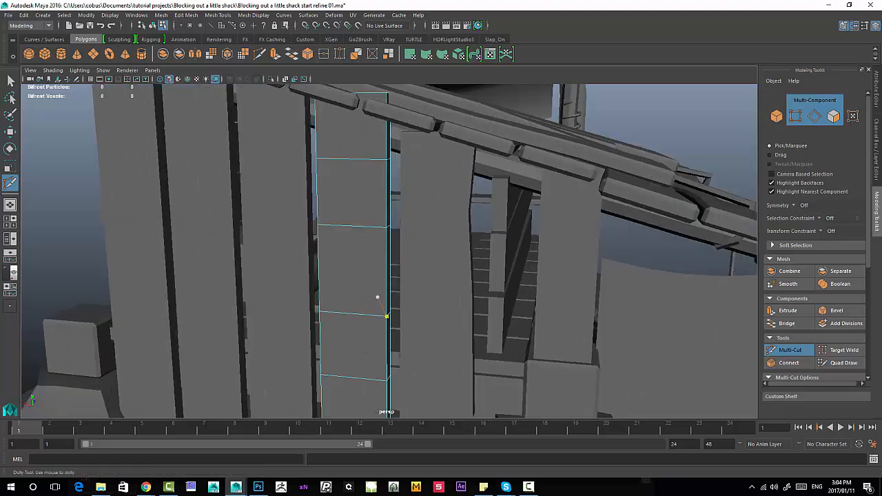
scroll(841, 324, down, 3)
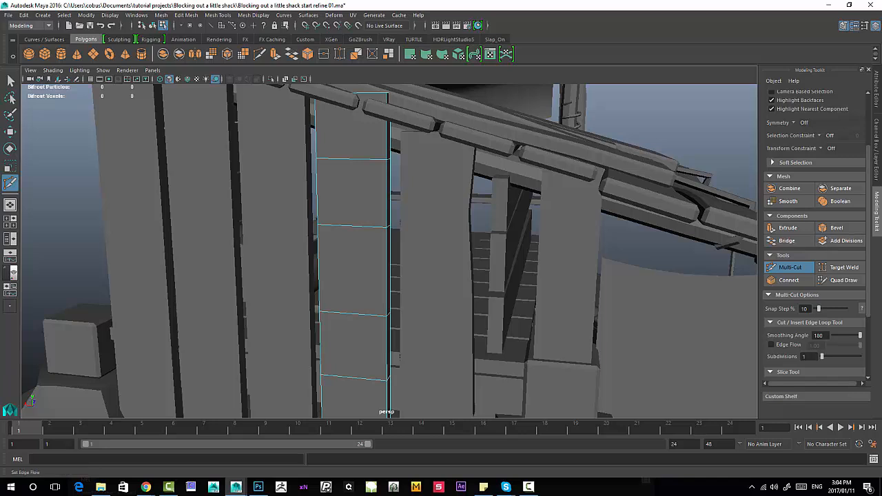
click(387, 227)
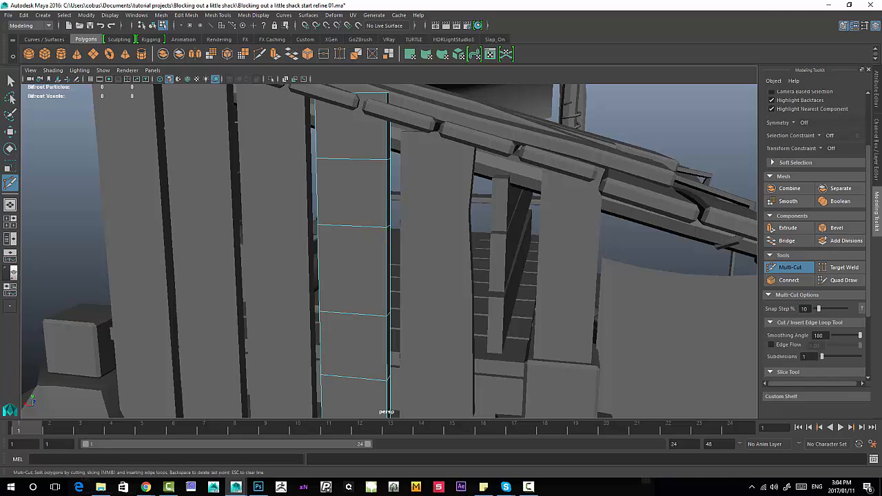
key(ctrl+z)
key(ctrl+z)
key(ctrl+z)
key(ctrl+z)
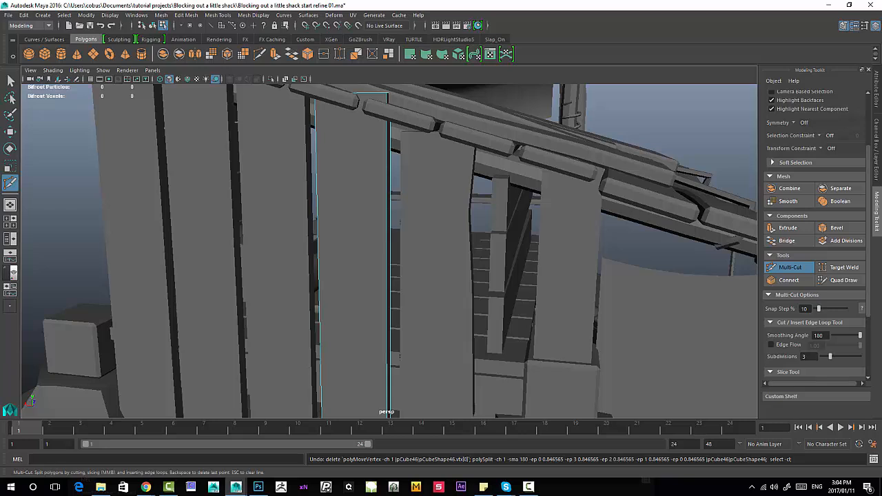
- Try Multi-Cut with 3 subdivisions on the second plank from the front post, and undo it
click(355, 265)
key(ctrl+z)
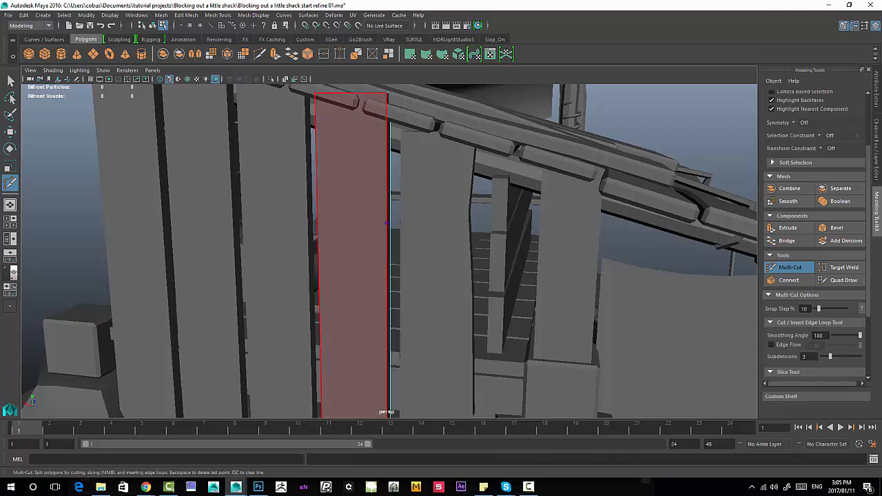
click(386, 223)
click(334, 197)
key(ctrl+z)
key(ctrl+z)
key(ctrl+z)
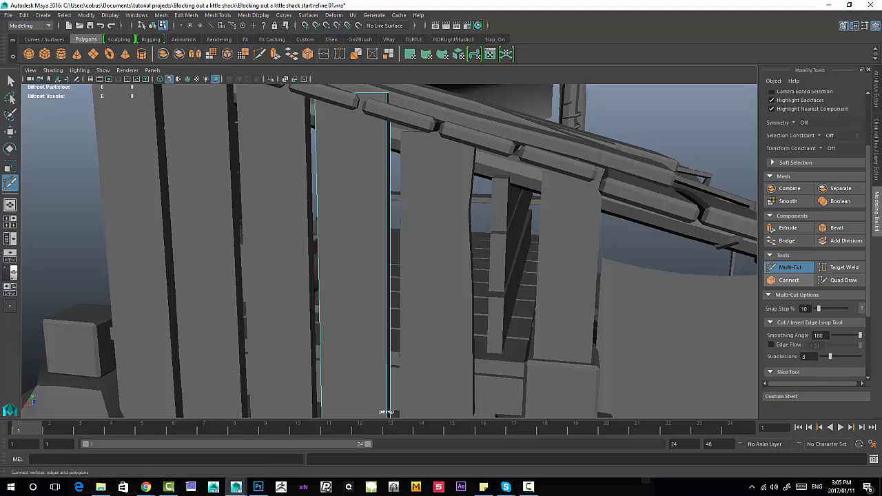
- Activate the Insert Edge Loop tool for the second plank from the front post
alt+middle_drag(342, 212, 364, 240)
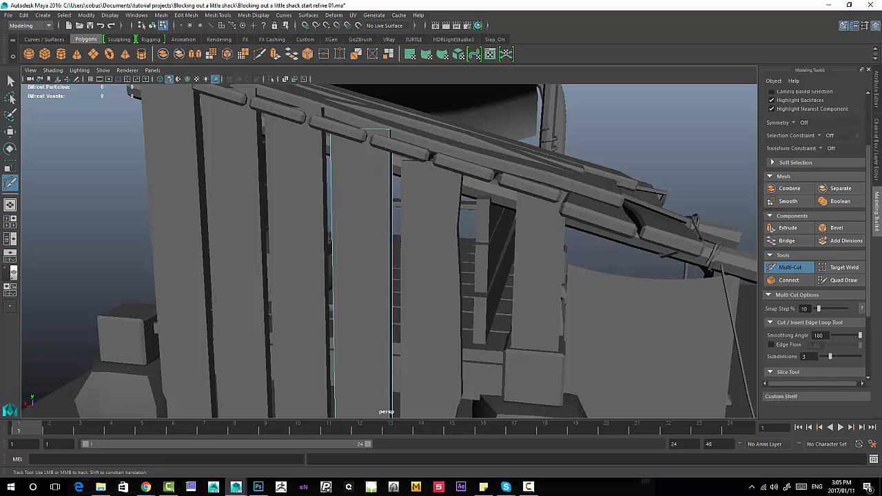
click(186, 14)
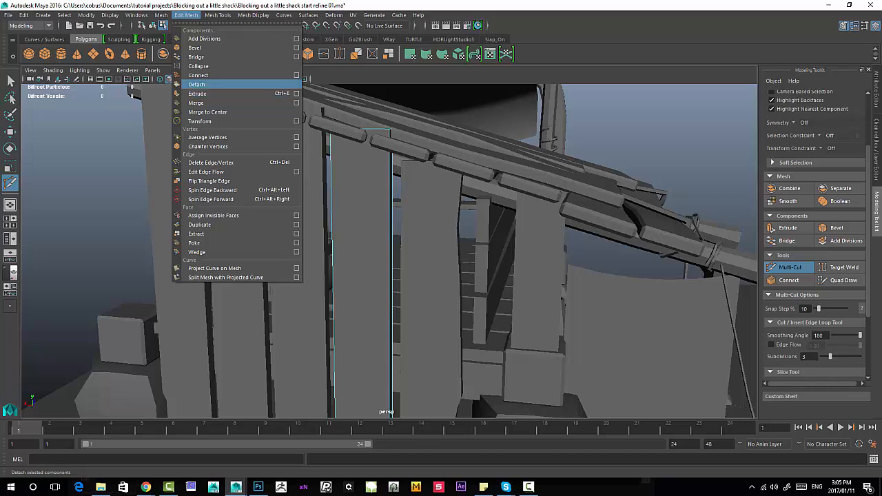
mouse_move(161, 15)
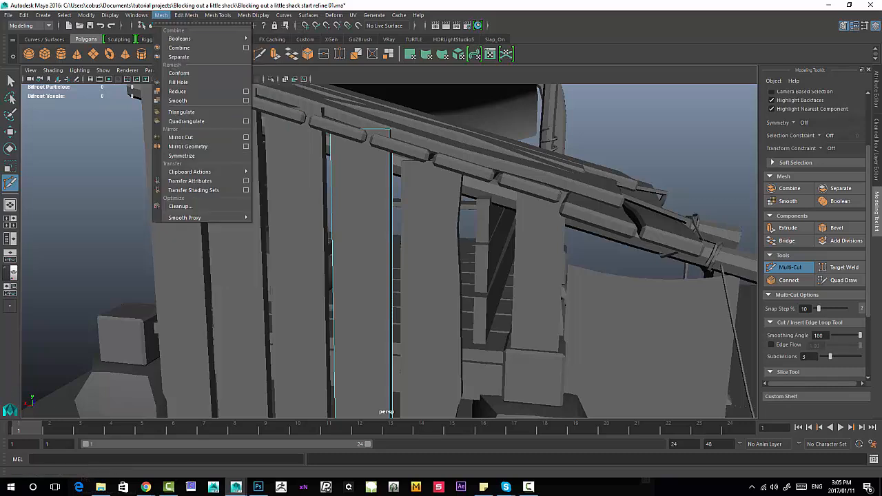
mouse_move(218, 14)
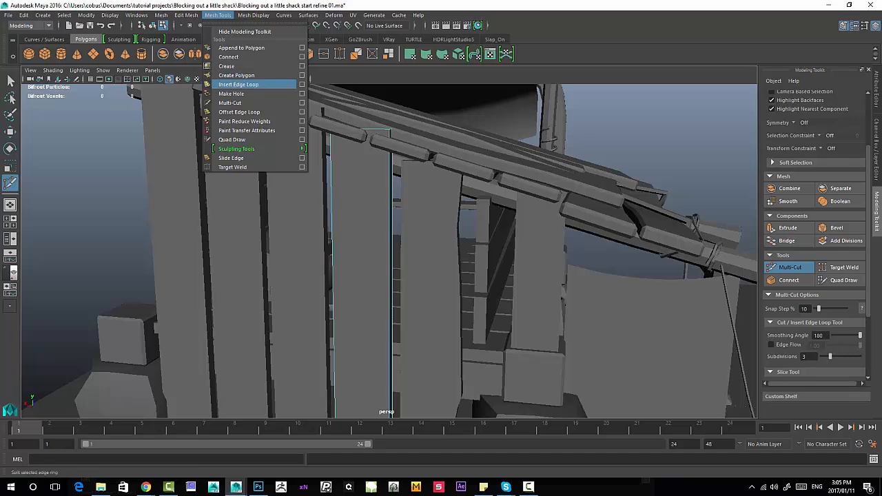
click(239, 84)
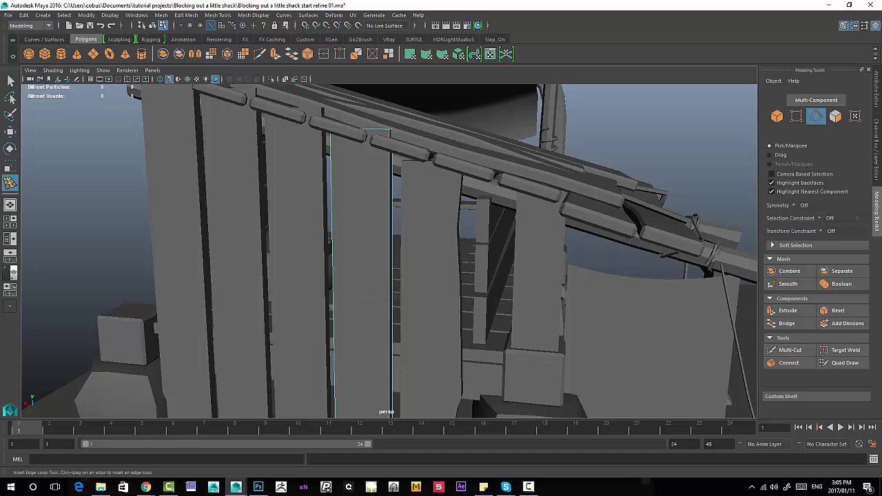
- Try a single edge loop across the second plank, and undo it
drag(391, 230, 391, 233)
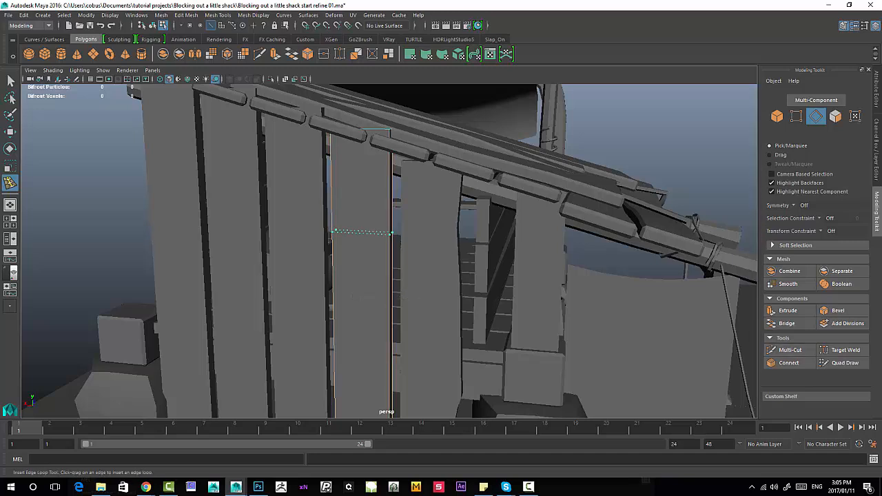
drag(391, 175, 391, 255)
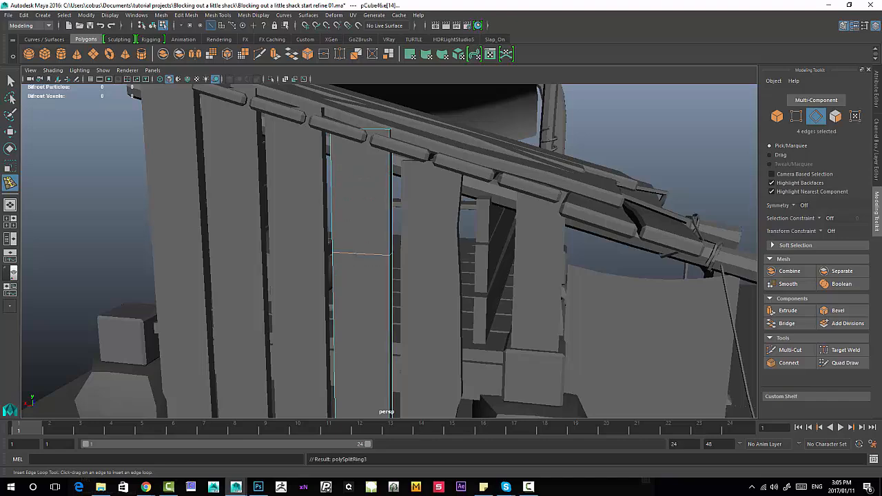
key(ctrl+z)
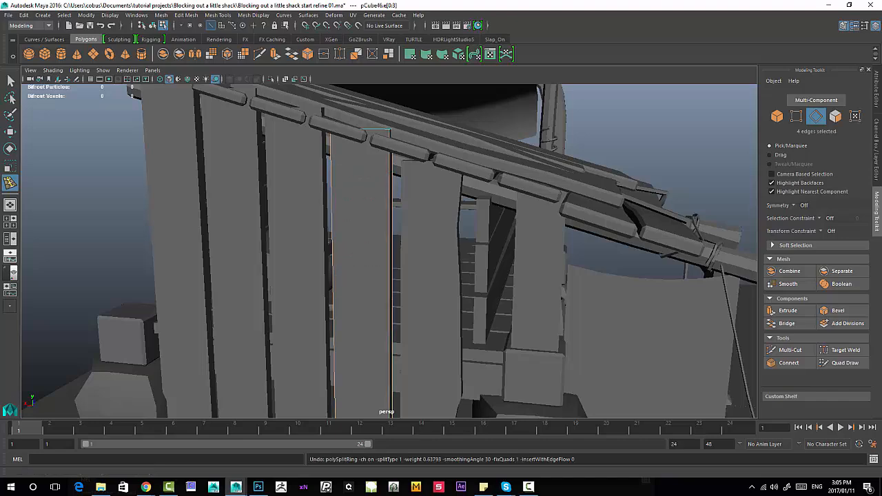
- Insert 4 evenly spaced edge loops across the second plank, using the Multiple edge loops option
double_click(10, 182)
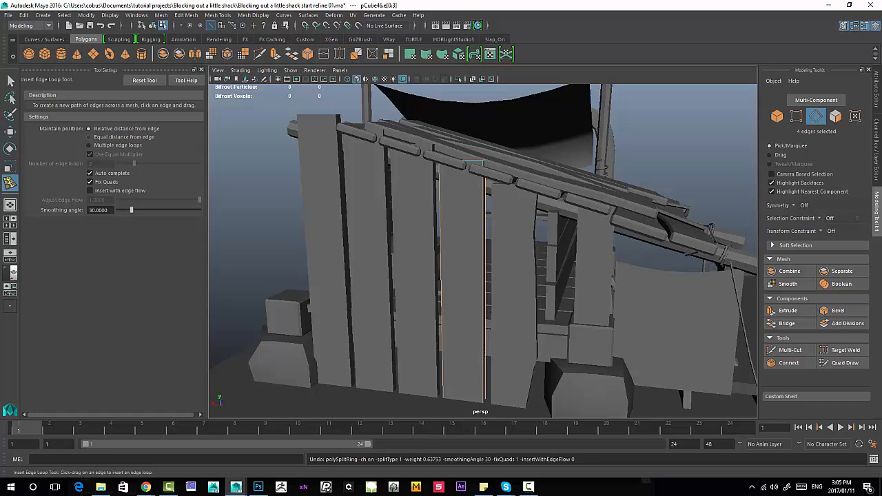
click(88, 146)
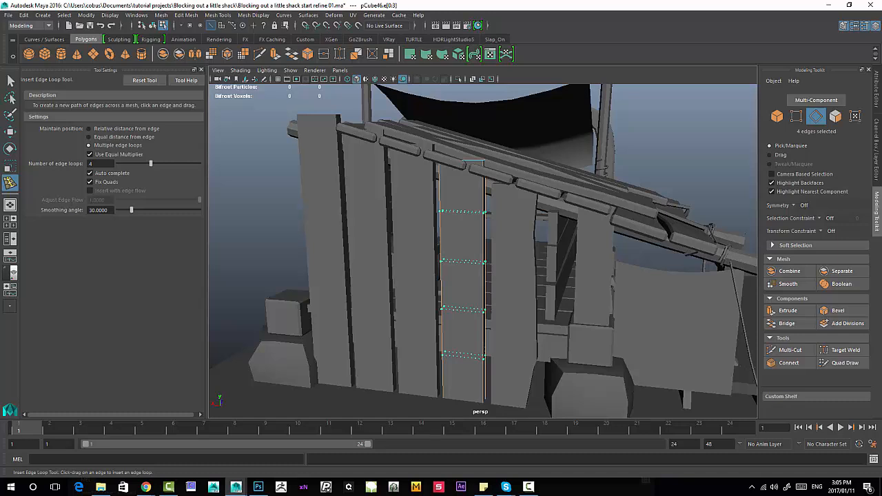
click(485, 336)
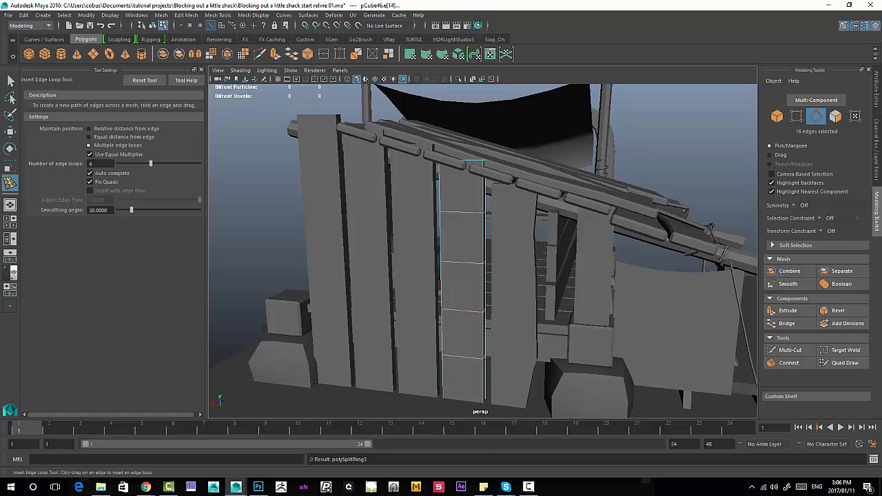
- Move vertex pairs on both long edges of the second plank from the front post to make its outline crooked
key(w)
right_drag(459, 210, 417, 211)
click(485, 212)
drag(479, 161, 510, 141)
drag(475, 277, 518, 228)
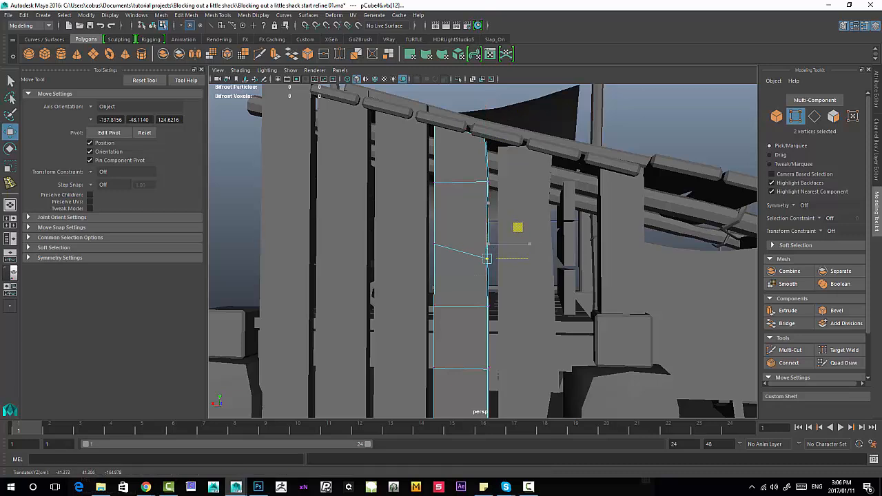
drag(418, 322, 471, 221)
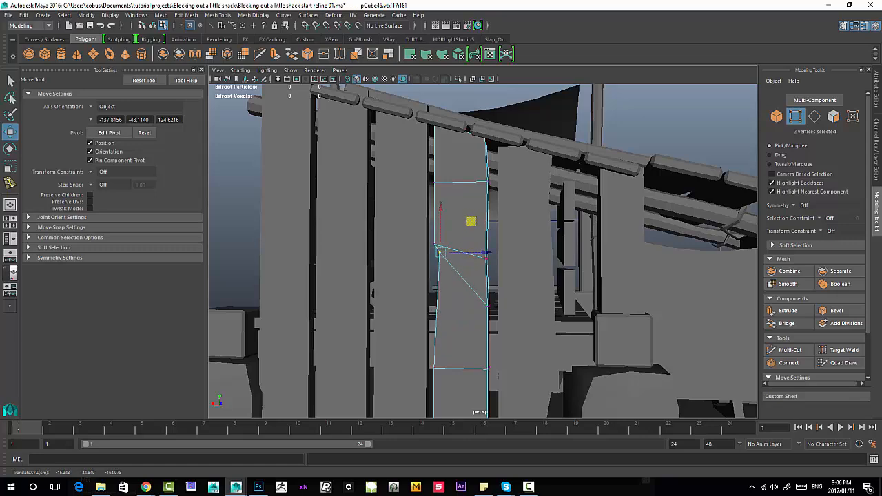
alt+middle_drag(498, 376, 510, 350)
alt+drag(510, 350, 448, 387)
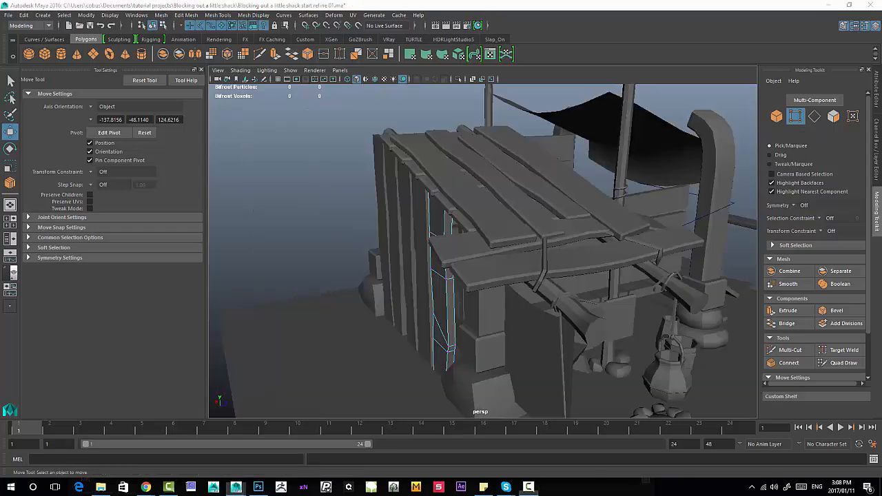
- Examine the crooked outlines of the side wall's vertical planks, going from the front plank to the rearmost one
alt+drag(403, 265, 462, 278)
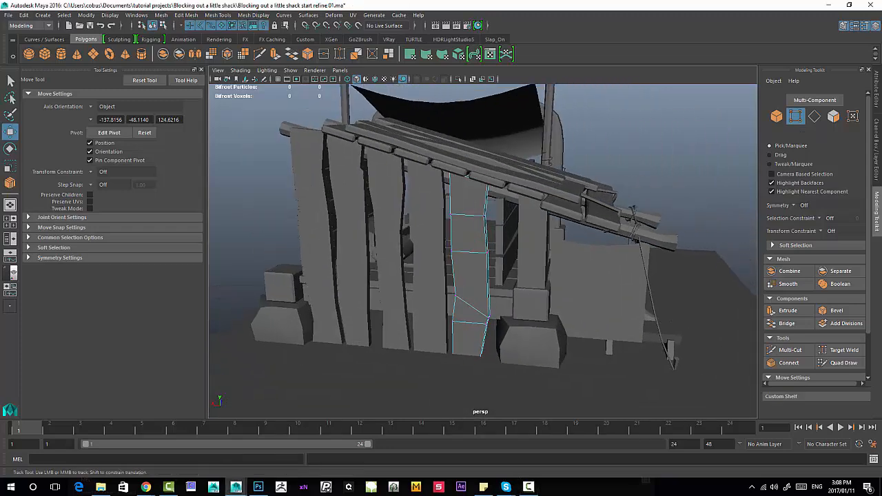
alt+right_drag(462, 279, 503, 282)
key(F8)
click(388, 210)
click(369, 224)
click(324, 227)
click(274, 221)
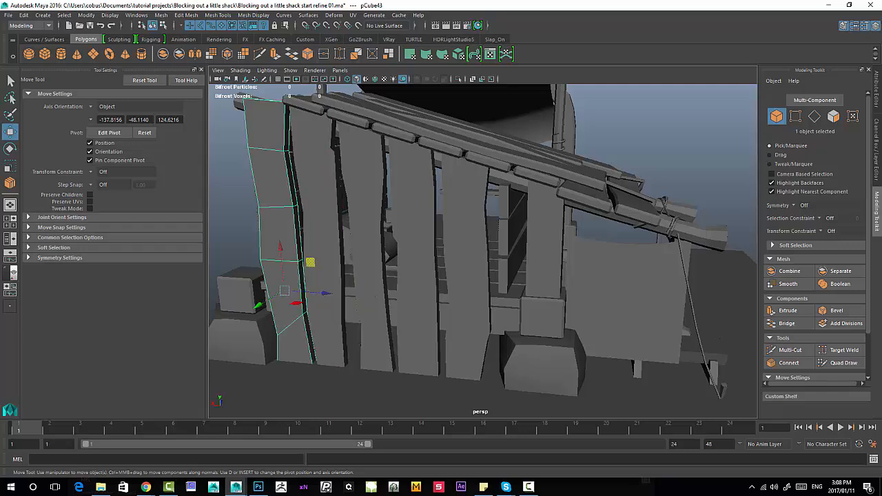
- Inspect the reshaped side wall planks one by one from the shack's rear corner
alt+drag(275, 221, 323, 215)
alt+drag(475, 235, 359, 242)
alt+right_drag(496, 251, 597, 264)
alt+drag(358, 258, 458, 221)
click(395, 269)
alt+drag(345, 241, 437, 279)
click(438, 283)
click(486, 275)
click(530, 279)
click(567, 277)
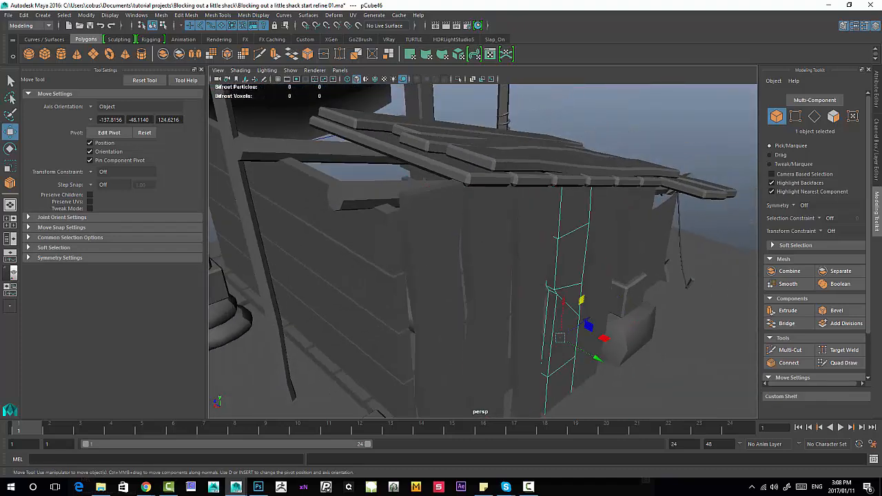
click(601, 274)
click(566, 277)
- Look over the roof edge and the side wall planks from closer and higher viewpoints
alt+drag(565, 277, 383, 258)
alt+drag(348, 123, 365, 207)
alt+right_drag(483, 221, 390, 152)
click(407, 155)
alt+drag(389, 152, 408, 153)
alt+right_drag(408, 153, 496, 207)
alt+middle_drag(497, 207, 527, 227)
alt+right_drag(528, 228, 517, 262)
click(545, 268)
- Move the five outer faces of the second plank from the front post along their normal to adjust the plank's thickness
click(477, 289)
alt+drag(477, 289, 531, 324)
right_drag(508, 218, 508, 244)
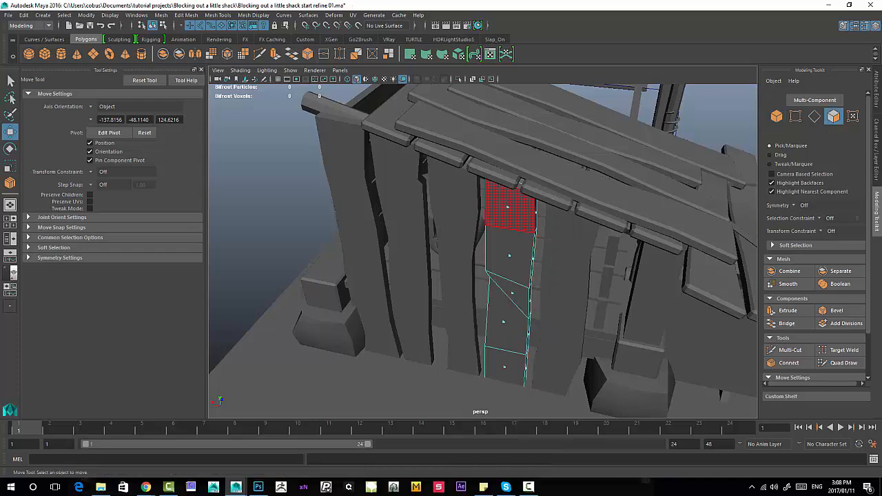
click(508, 207)
alt+drag(507, 369, 484, 358)
shift+double_click(484, 372)
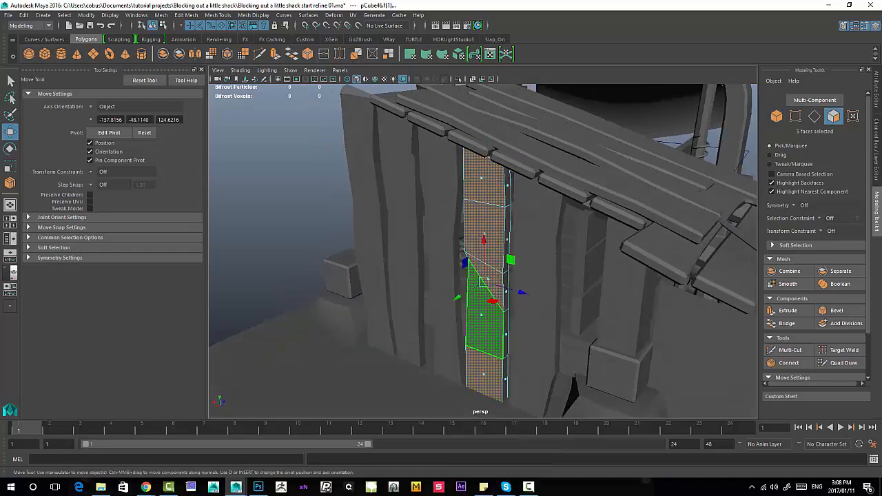
right_drag(494, 186, 498, 209)
alt+drag(493, 345, 468, 331)
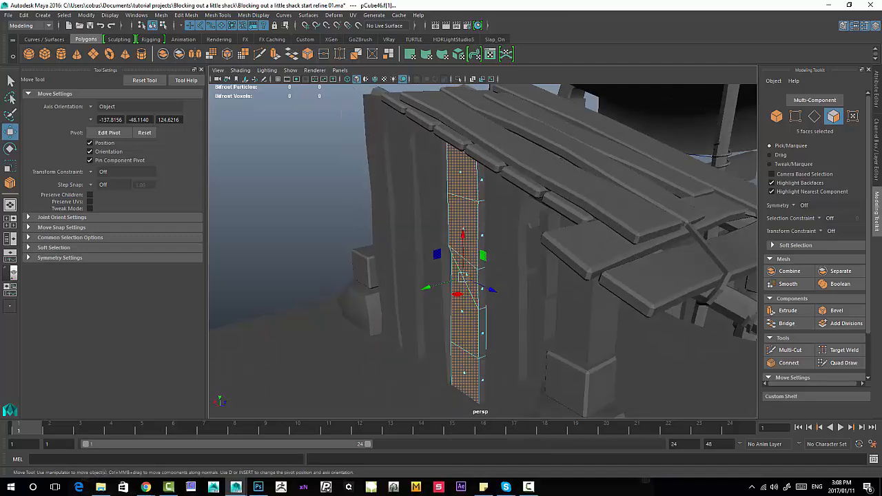
scroll(465, 334, up, 4)
drag(420, 299, 458, 321)
key(F8)
click(380, 225)
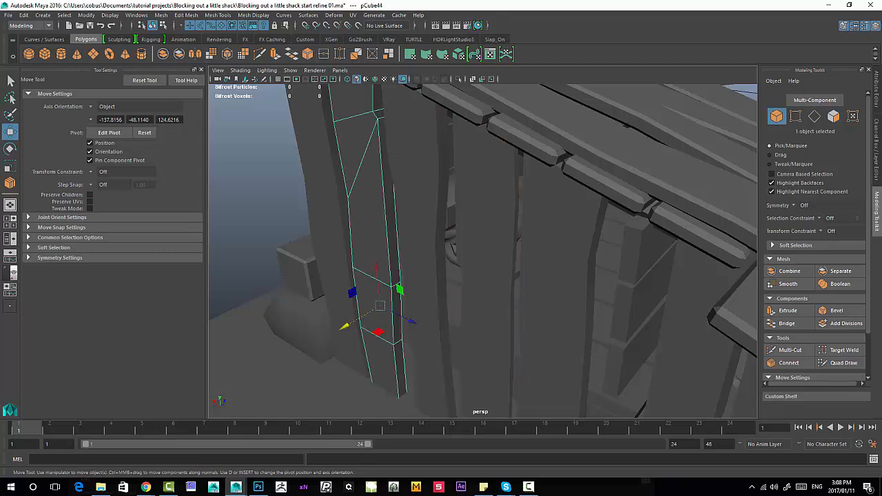
- Push the five outer faces of the second plank from the wall corner inward to thin the plank
right_drag(382, 224, 382, 249)
click(381, 362)
alt+drag(369, 128, 374, 162)
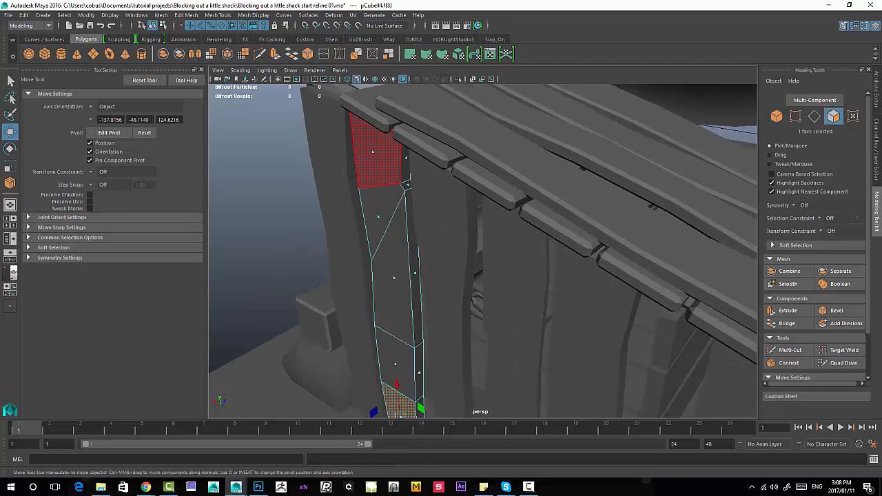
shift+double_click(374, 164)
alt+drag(393, 275, 386, 259)
alt+middle_drag(390, 342, 398, 282)
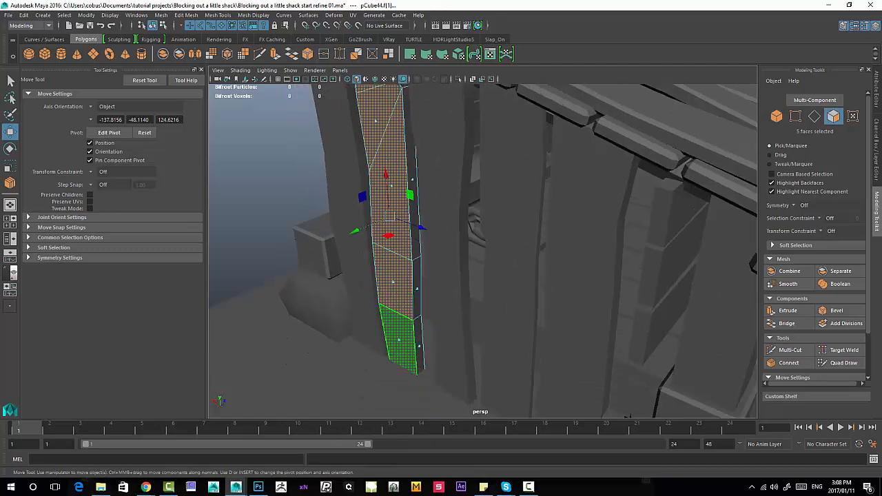
click(400, 338)
alt+drag(400, 338, 407, 323)
alt+middle_drag(397, 190, 407, 277)
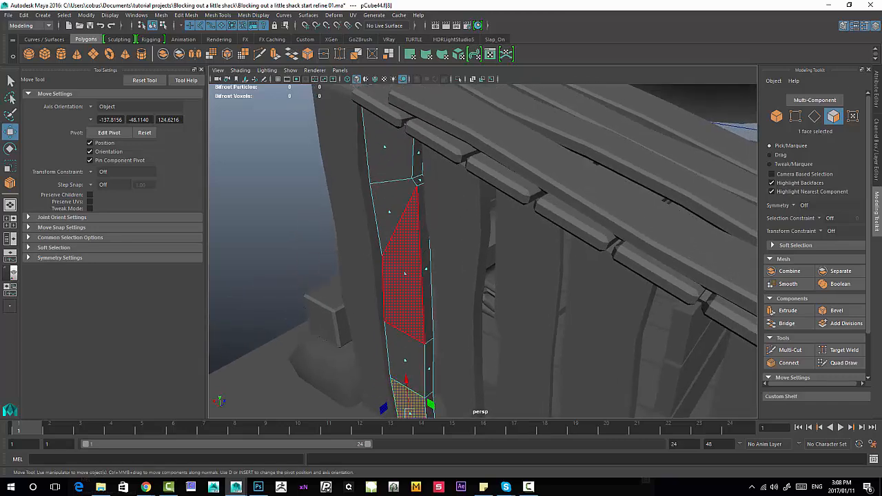
shift+double_click(390, 149)
alt+middle_drag(407, 289, 402, 224)
alt+drag(401, 238, 407, 269)
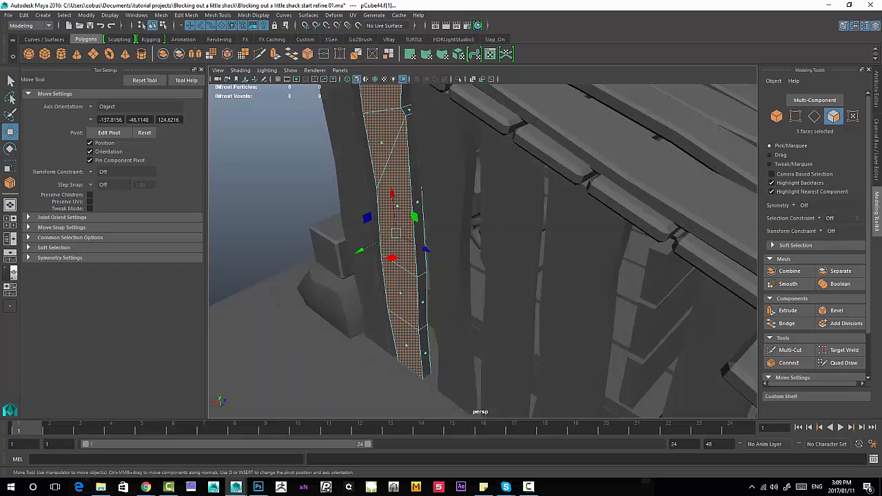
alt+middle_drag(400, 328, 422, 395)
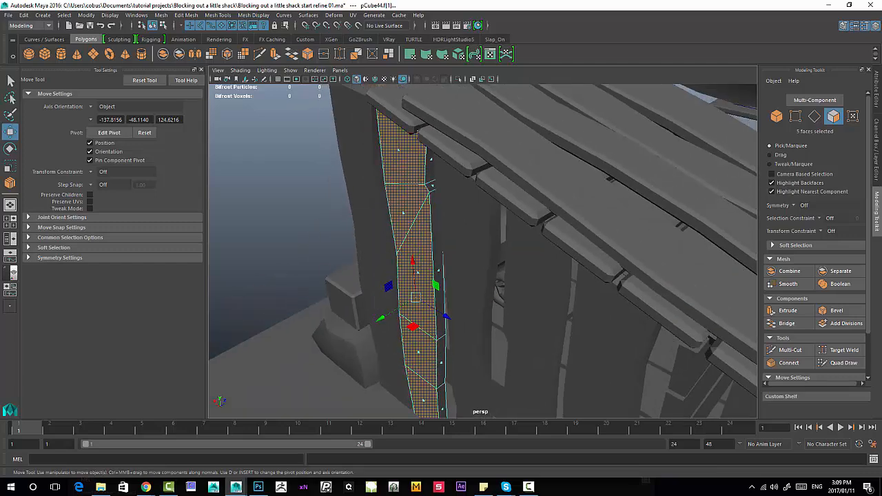
drag(381, 319, 387, 315)
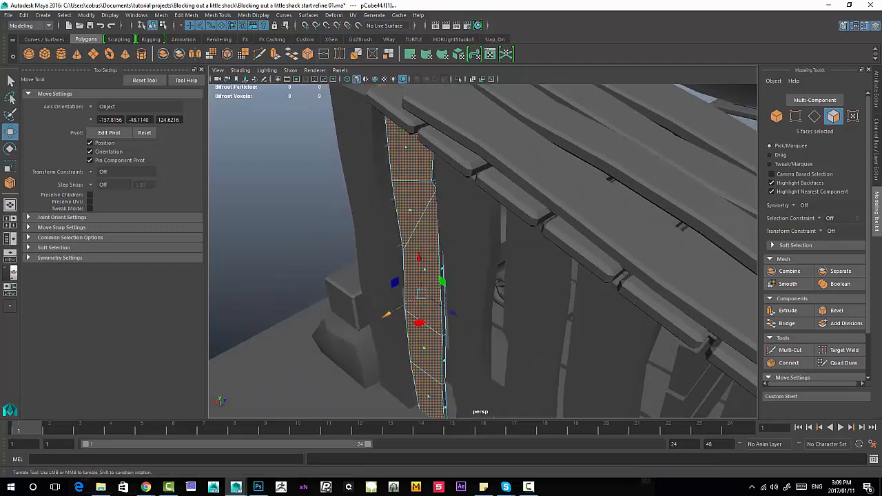
- Nudge the bottom and top outer faces of the side wall's corner plank along their normal to vary its thickness
alt+right_drag(420, 303, 376, 297)
alt+drag(413, 310, 483, 269)
key(F8)
click(403, 262)
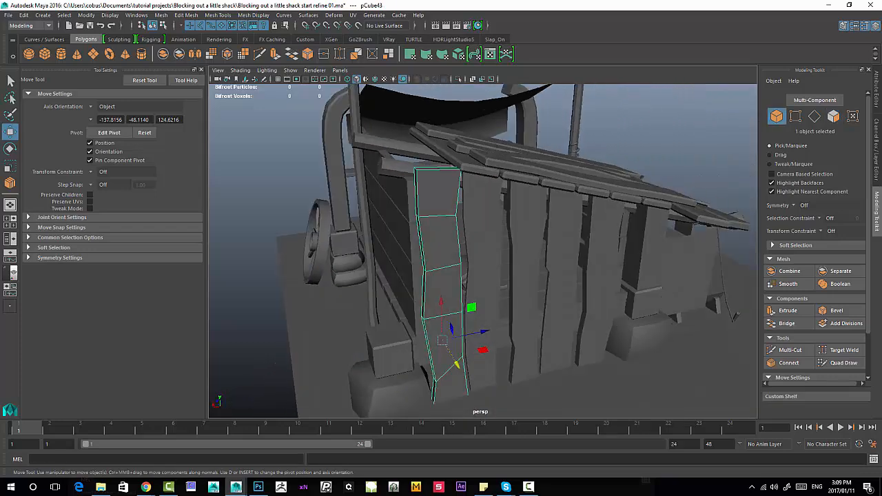
right_drag(436, 222, 437, 248)
click(439, 196)
shift+double_click(450, 384)
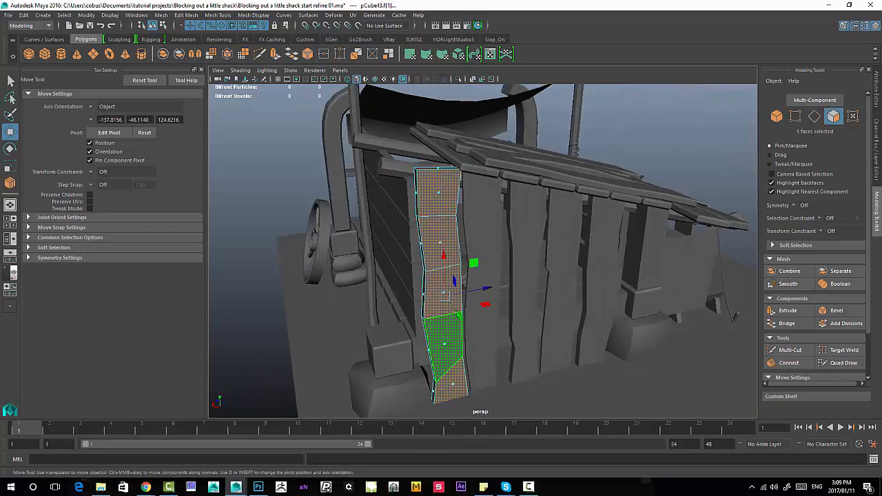
alt+drag(451, 345, 491, 367)
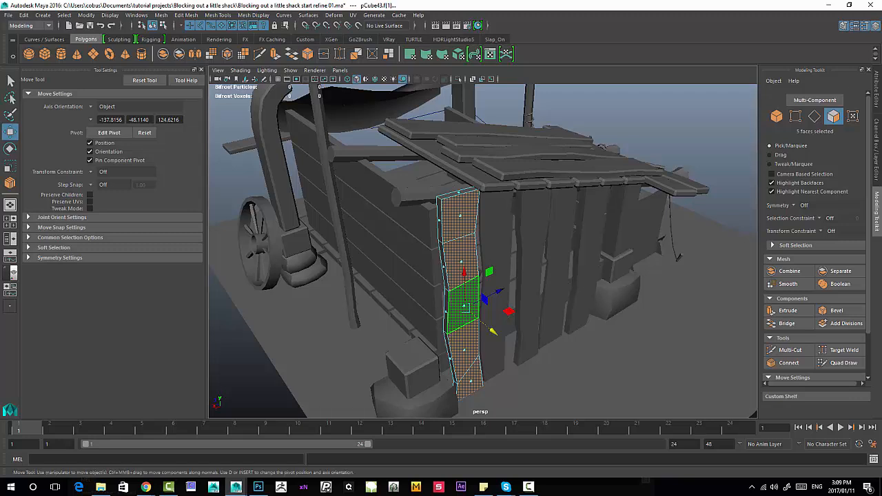
click(463, 305)
click(470, 378)
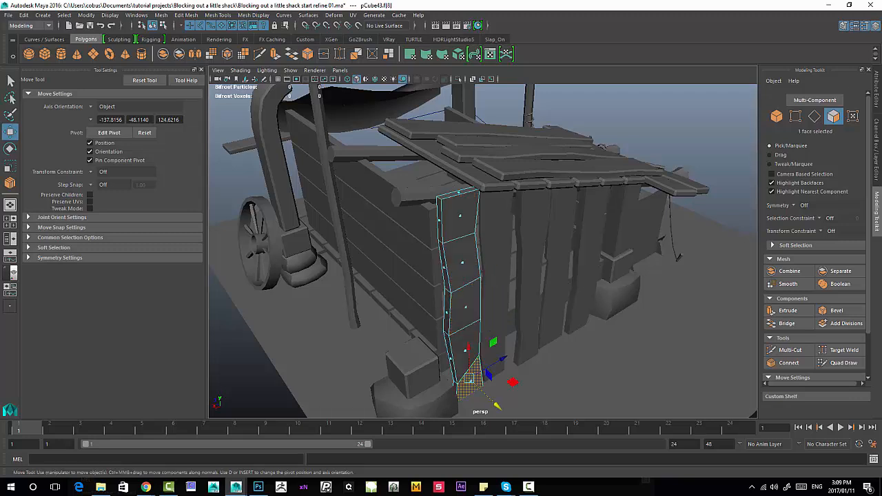
click(459, 215)
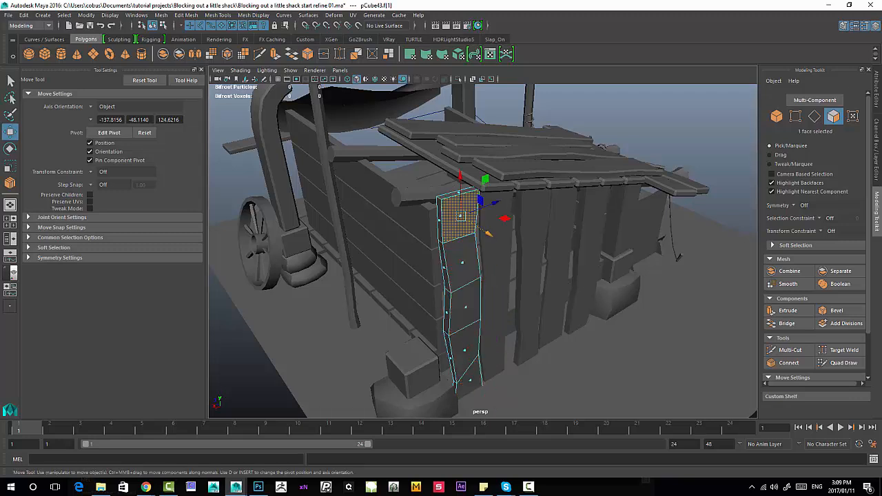
key(F8)
key(F8)
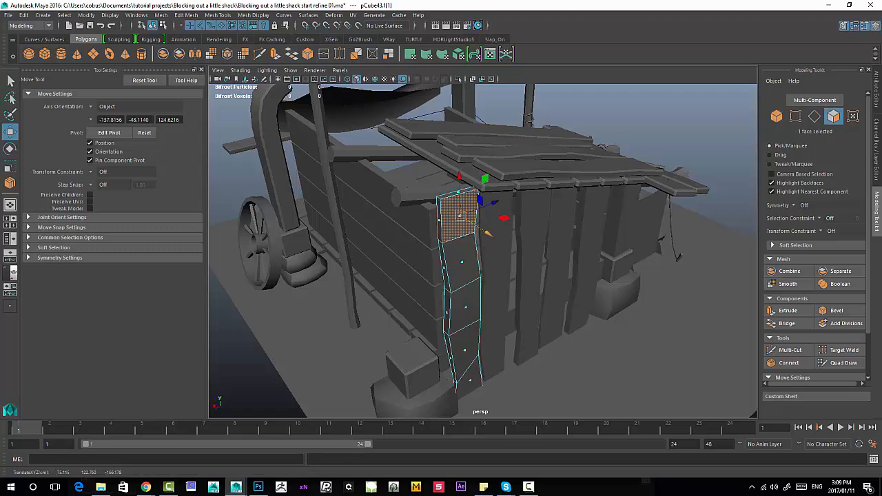
- Push the middle and lowest outer faces of the third plank from the corner inward for an uneven surface
key(F8)
click(532, 253)
right_drag(531, 223, 532, 250)
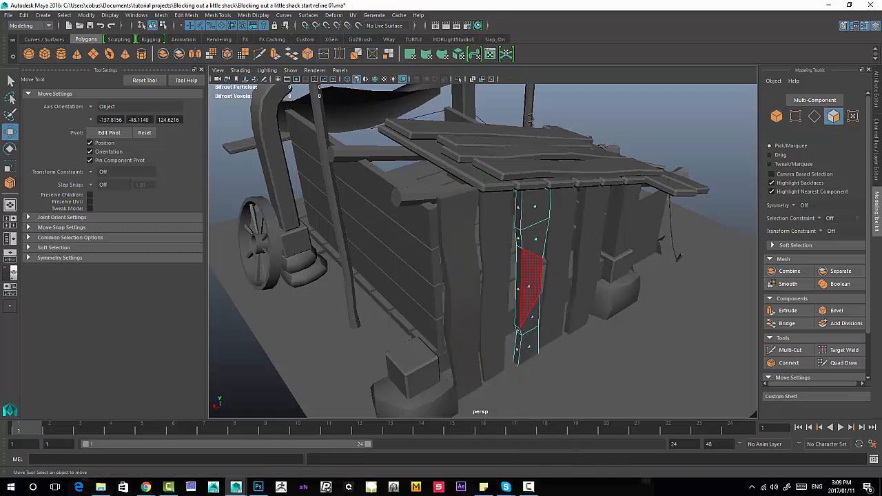
click(529, 286)
drag(562, 308, 559, 305)
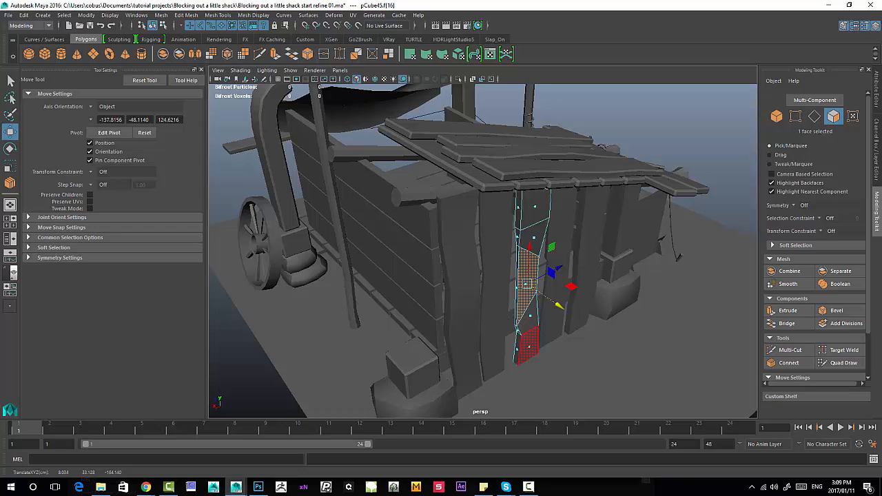
click(527, 343)
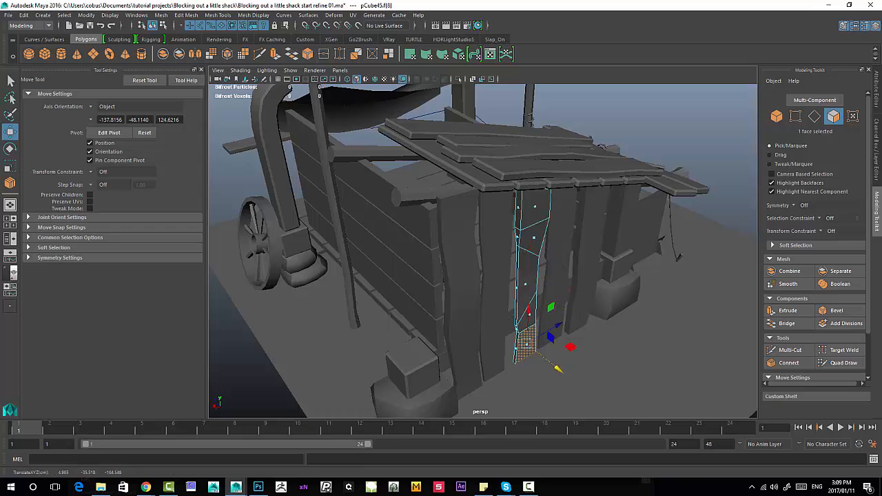
key(F8)
click(551, 387)
- Move the four vertices of a lower crosswise cut on the second plank slightly outward to bulge the plank
alt+drag(552, 324, 468, 345)
alt+right_drag(524, 311, 442, 310)
alt+drag(593, 318, 565, 345)
alt+right_drag(552, 207, 611, 171)
alt+drag(580, 304, 482, 276)
alt+right_drag(469, 275, 511, 276)
alt+drag(496, 276, 483, 252)
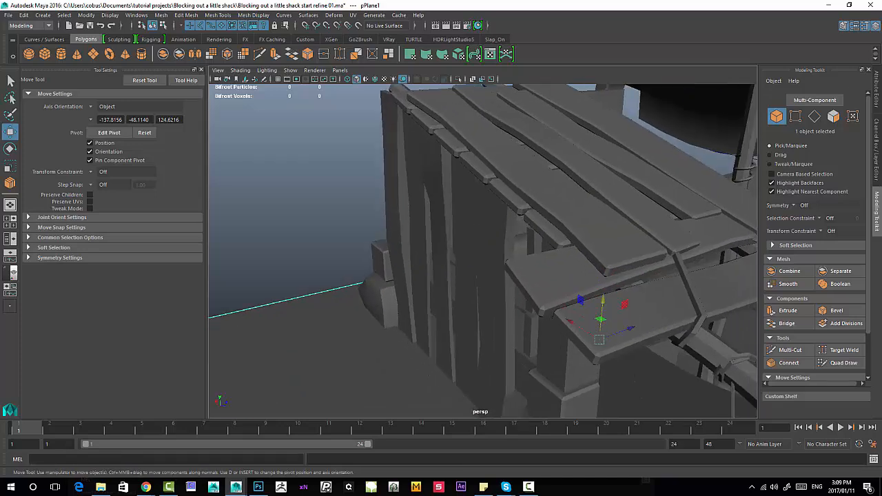
click(421, 241)
right_drag(421, 223, 378, 226)
drag(365, 290, 438, 231)
drag(379, 270, 375, 271)
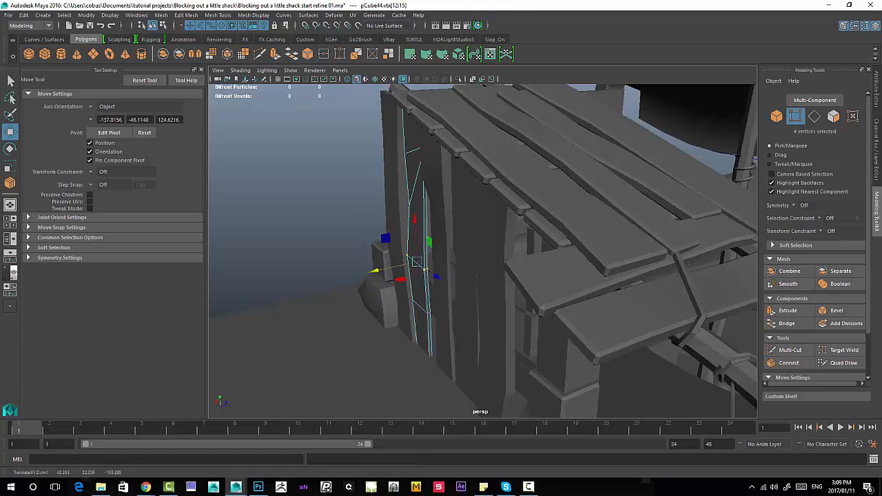
- Nudge further vertex rows of the second plank, from the lower part up to the roof edge, along its outward direction
drag(398, 329, 443, 291)
drag(378, 317, 449, 238)
drag(376, 297, 372, 298)
alt+middle_drag(386, 293, 389, 334)
drag(431, 232, 431, 232)
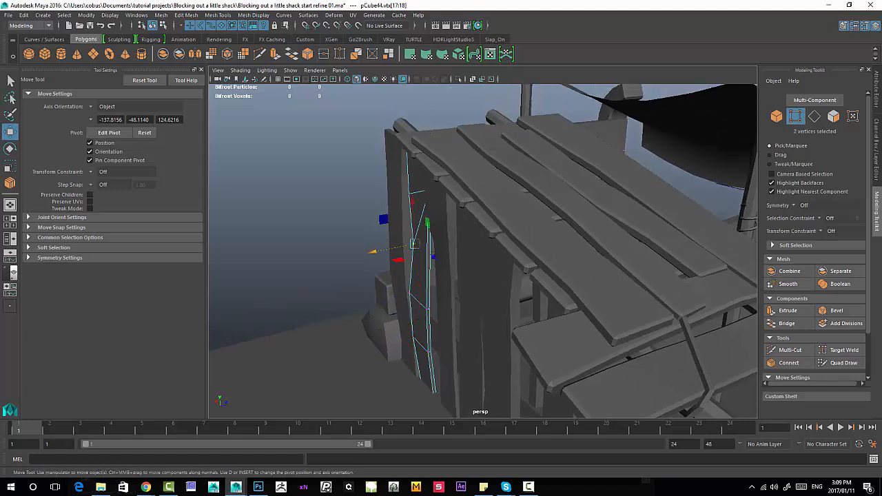
drag(374, 252, 371, 252)
alt+middle_drag(376, 255, 379, 279)
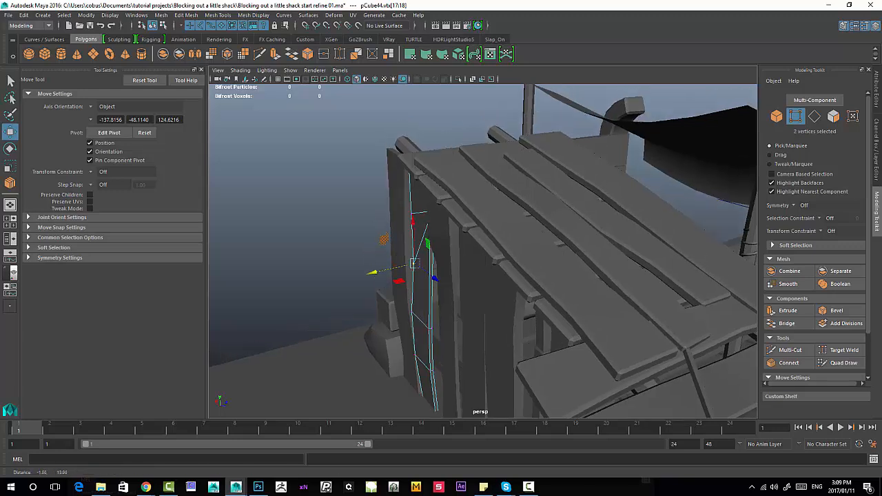
drag(389, 189, 457, 239)
drag(380, 220, 442, 257)
click(366, 274)
- Adjust vertex rows of the fourth plank from the corner along its normal to vary the thickness along its length
click(586, 229)
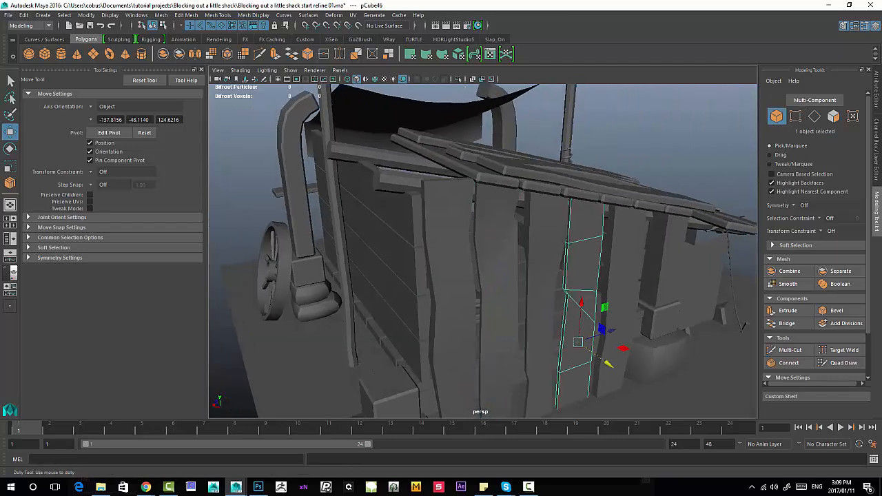
scroll(598, 224, up, 2)
right_drag(605, 222, 574, 223)
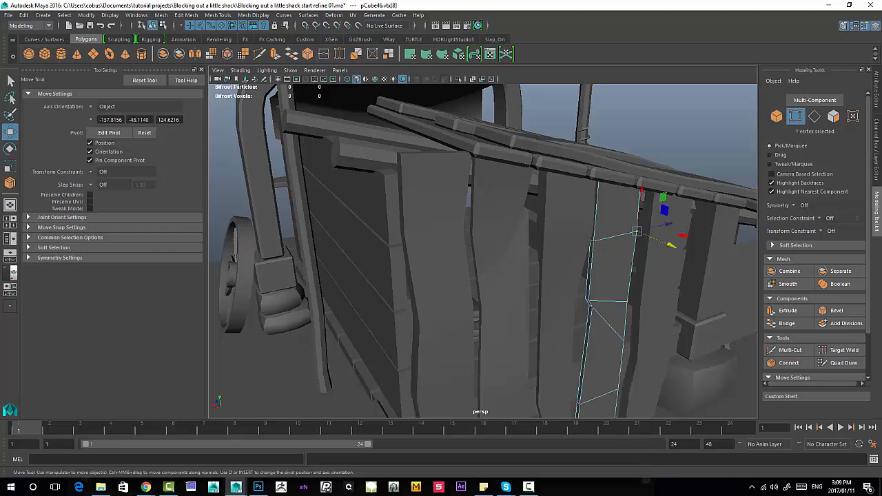
drag(567, 216, 653, 253)
drag(577, 282, 576, 358)
alt+middle_drag(576, 359, 556, 298)
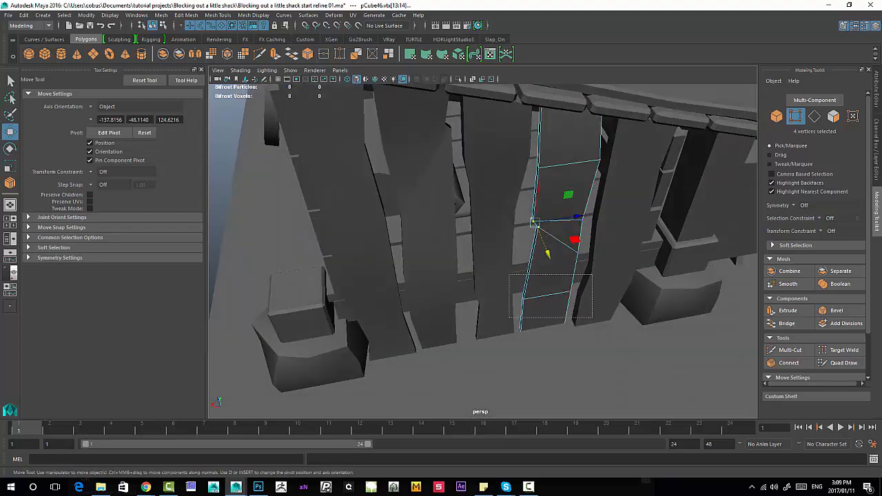
drag(592, 318, 493, 293)
- Examine the side wall from a distance and again up close to judge the varied planks
alt+right_drag(493, 293, 428, 289)
click(393, 296)
alt+drag(441, 293, 469, 358)
alt+right_drag(469, 358, 413, 345)
alt+drag(413, 345, 427, 296)
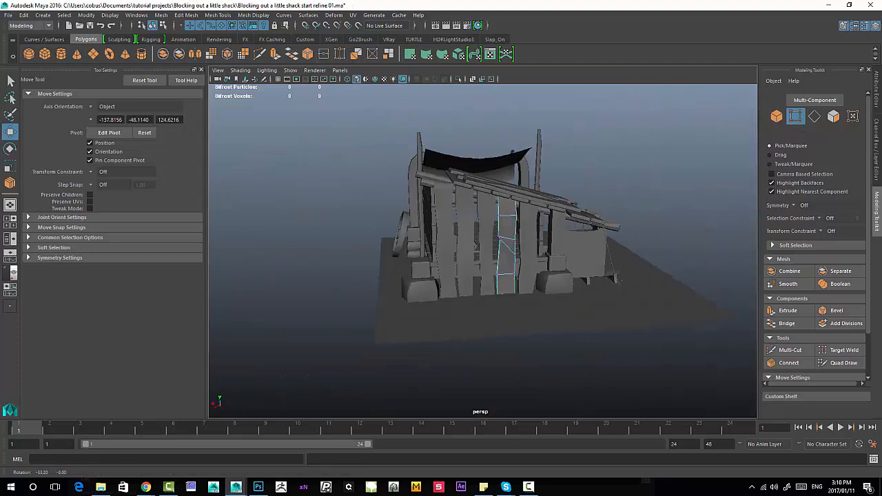
alt+right_drag(427, 296, 524, 307)
mouse_move(524, 307)
alt+mouse_down()
mouse_move(482, 290)
mouse_move(534, 297)
alt+mouse_up()
alt+middle_drag(534, 296, 514, 372)
- Check the side wall planks one after another up to the fifth plank for outline and thickness differences
click(366, 289)
click(418, 290)
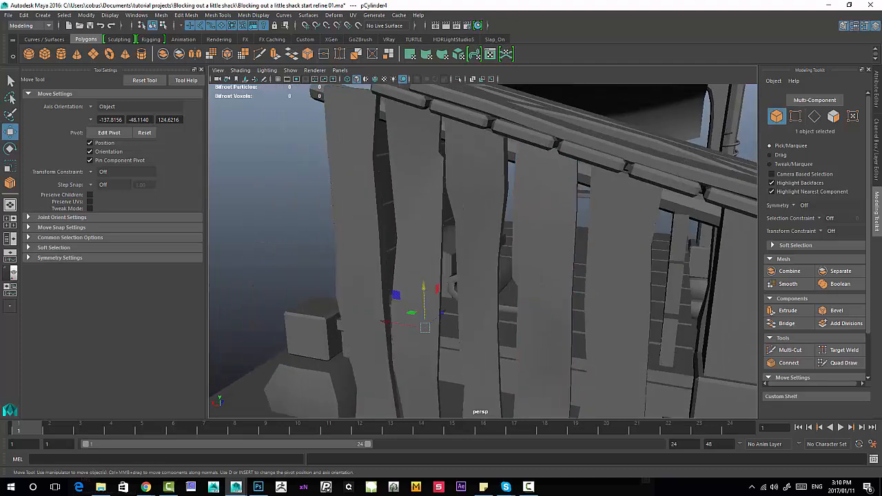
click(478, 293)
click(544, 296)
click(615, 300)
alt+drag(482, 303, 538, 297)
alt+right_drag(538, 297, 489, 297)
alt+drag(490, 296, 538, 290)
alt+drag(483, 276, 428, 289)
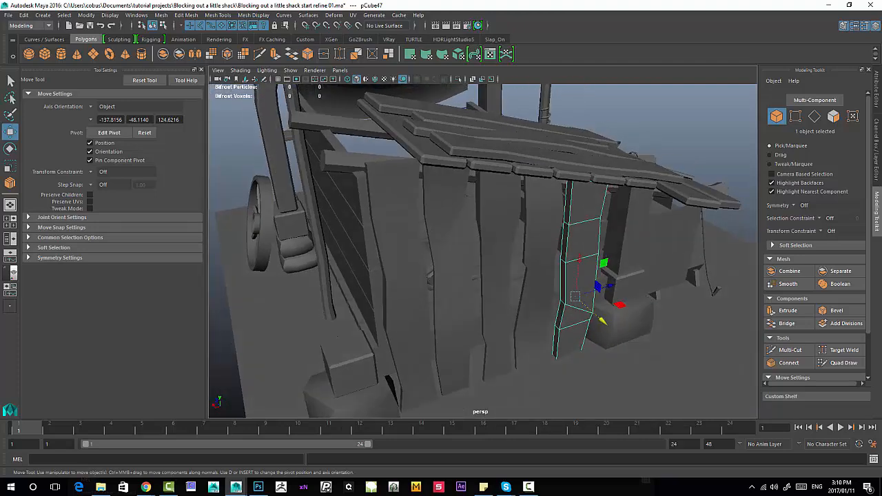
mouse_move(496, 268)
alt+mouse_down()
mouse_move(444, 300)
mouse_move(366, 310)
mouse_move(351, 300)
mouse_move(507, 262)
alt+mouse_up()
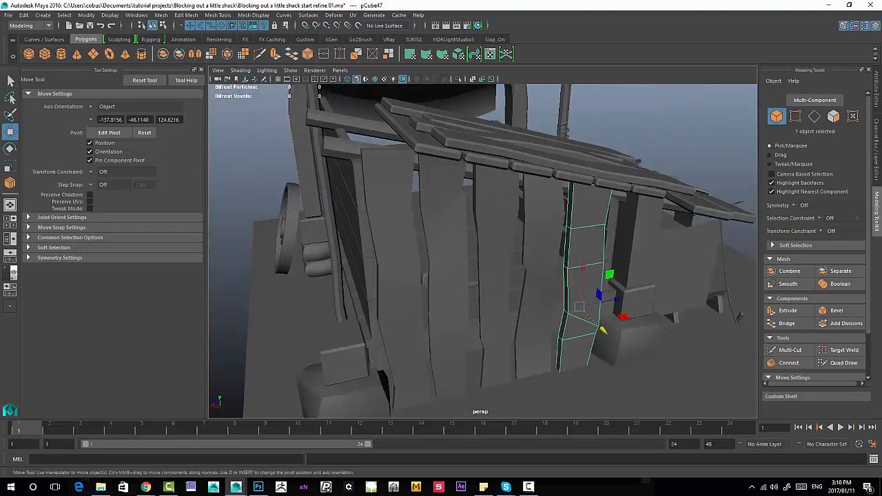
- Inspect the gaps and uneven surfaces of the side wall planks from both ends of the wall
alt+right_drag(511, 276, 441, 276)
alt+middle_drag(483, 289, 478, 262)
alt+drag(482, 265, 386, 276)
alt+right_drag(386, 276, 358, 275)
alt+drag(427, 276, 459, 306)
alt+right_drag(441, 296, 524, 296)
alt+middle_drag(482, 262, 551, 331)
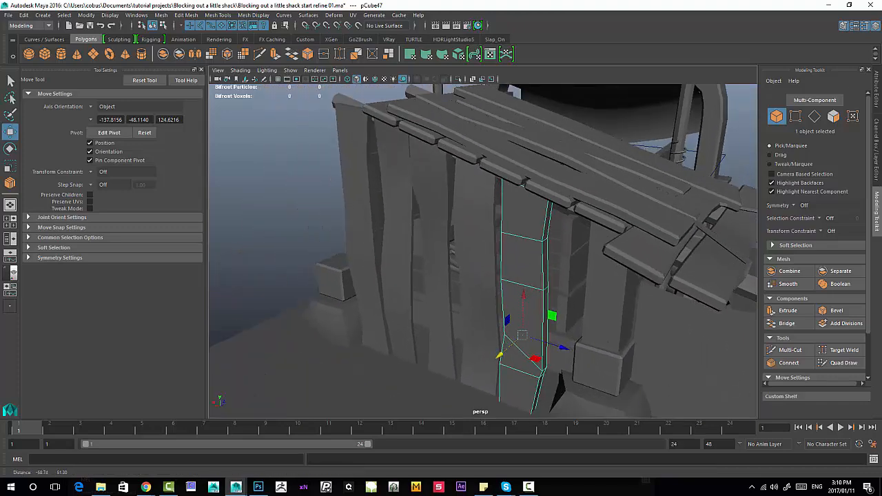
mouse_move(510, 303)
alt+mouse_down()
mouse_move(491, 255)
mouse_move(517, 296)
alt+mouse_up()
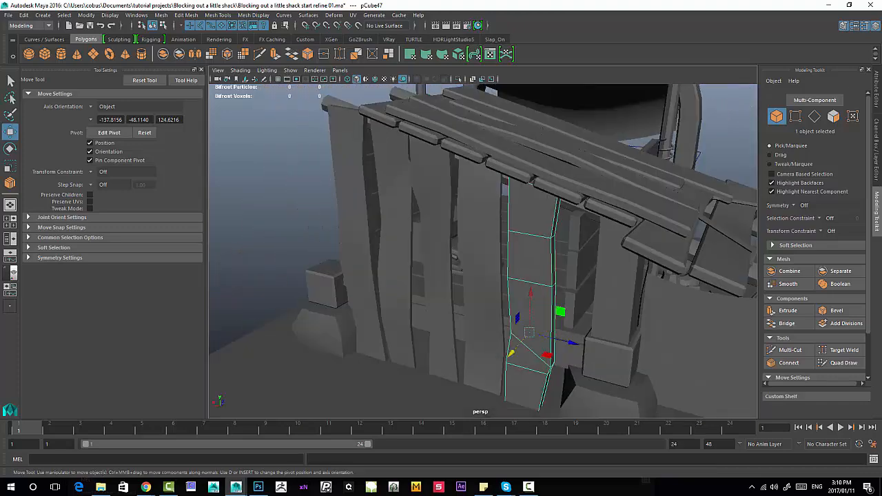
- Import the JPG sheet with the three shack sketches as an image plane for the perspective camera
click(217, 70)
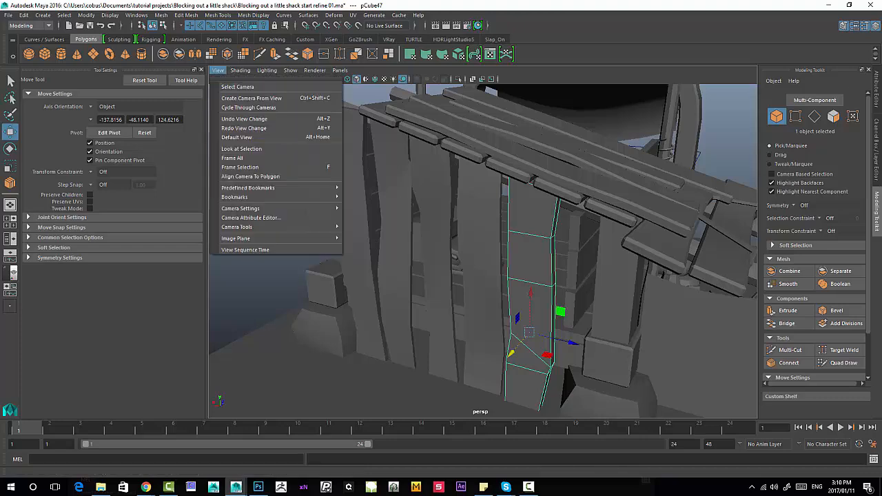
mouse_move(275, 239)
click(371, 246)
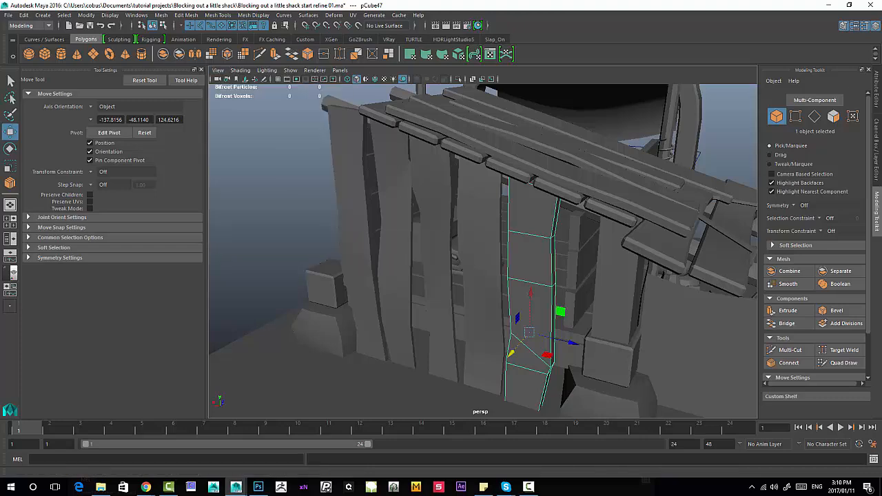
click(306, 135)
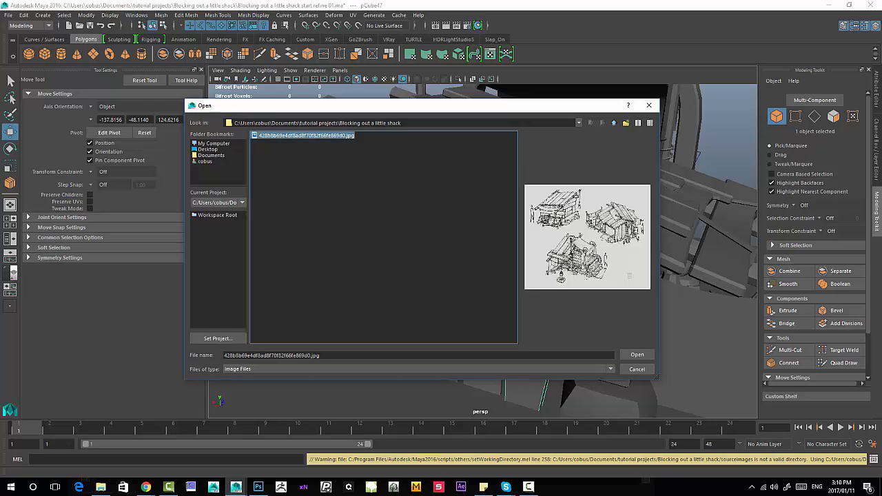
click(637, 355)
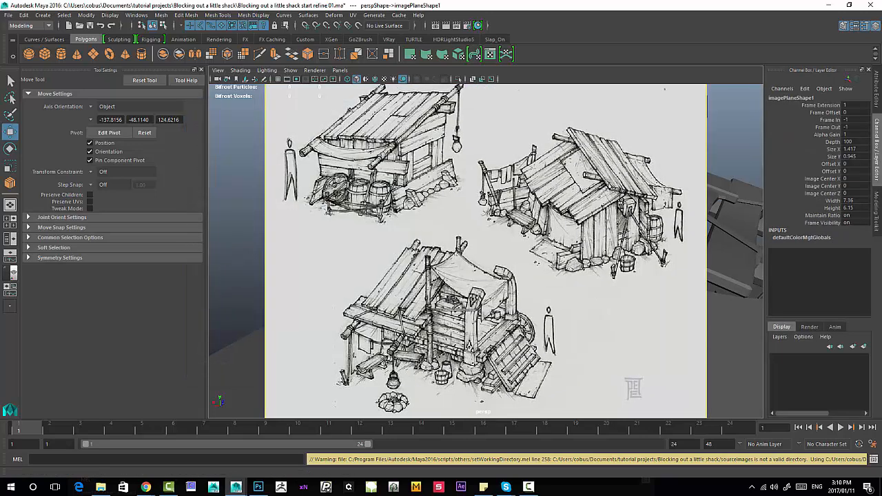
- Shrink the image plane to Size X 0.507 and place it with Offset X -0.54 and Offset Y -0.2
click(834, 149)
middle_drag(483, 249, 442, 248)
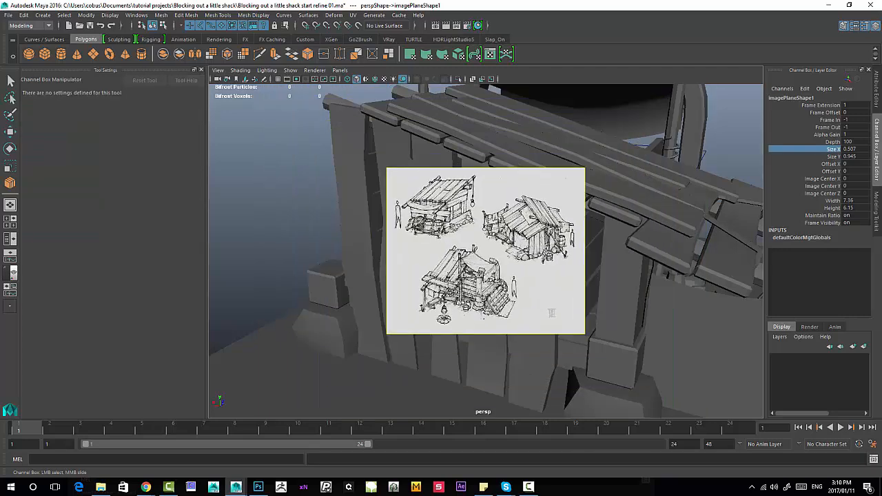
click(831, 165)
mouse_move(482, 248)
middle_down()
mouse_move(445, 248)
mouse_move(508, 248)
mouse_move(469, 248)
middle_up()
click(831, 171)
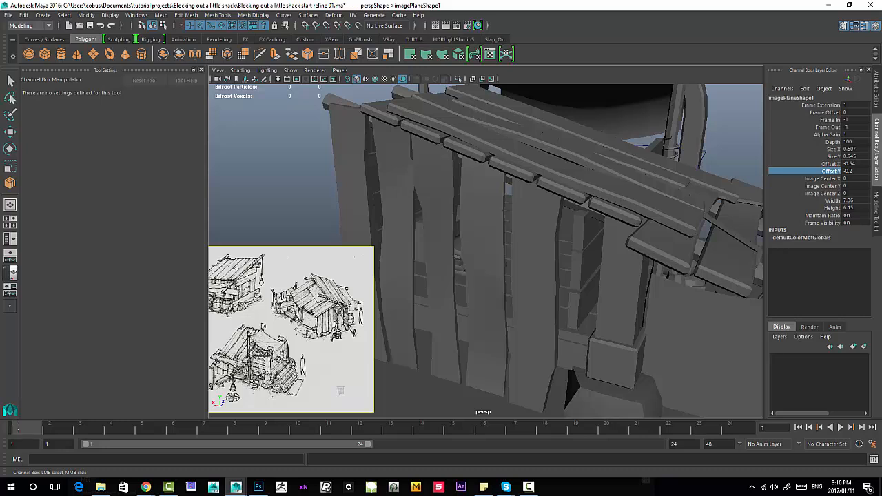
- Compare the side wall's planks and the whole shack's shape with the reference sketches
click(395, 242)
click(436, 252)
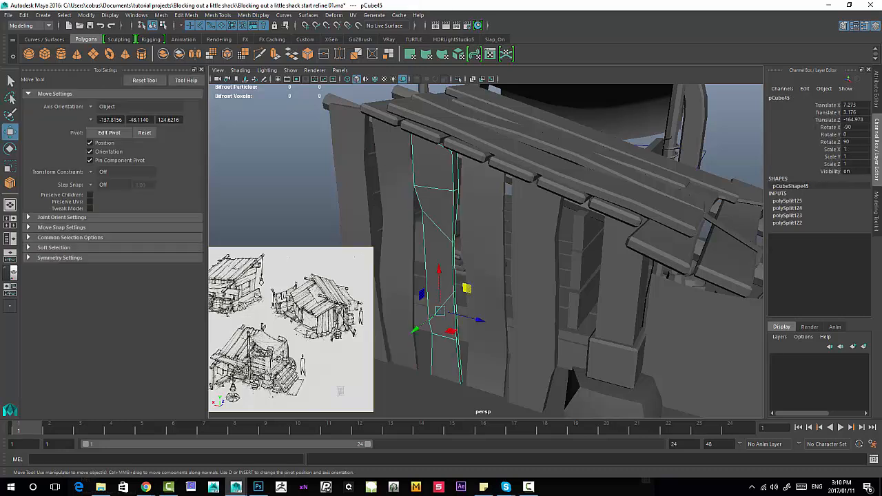
click(484, 258)
click(533, 269)
click(484, 262)
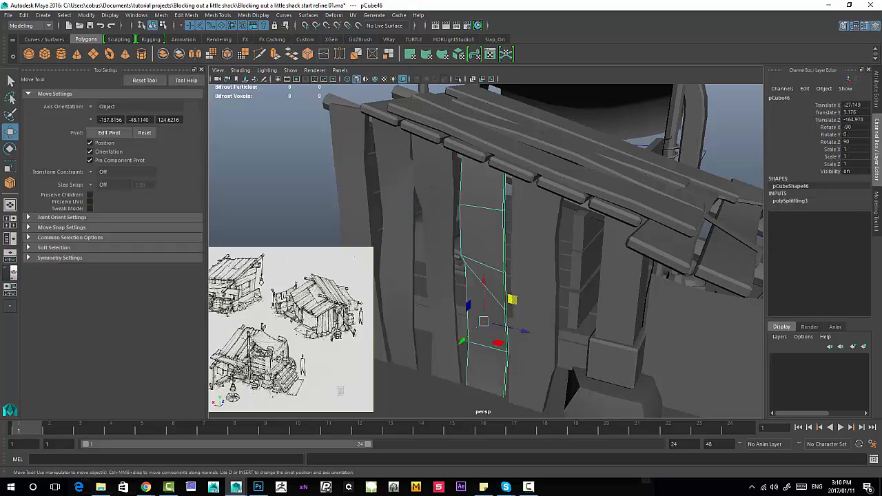
scroll(486, 251, up, 2)
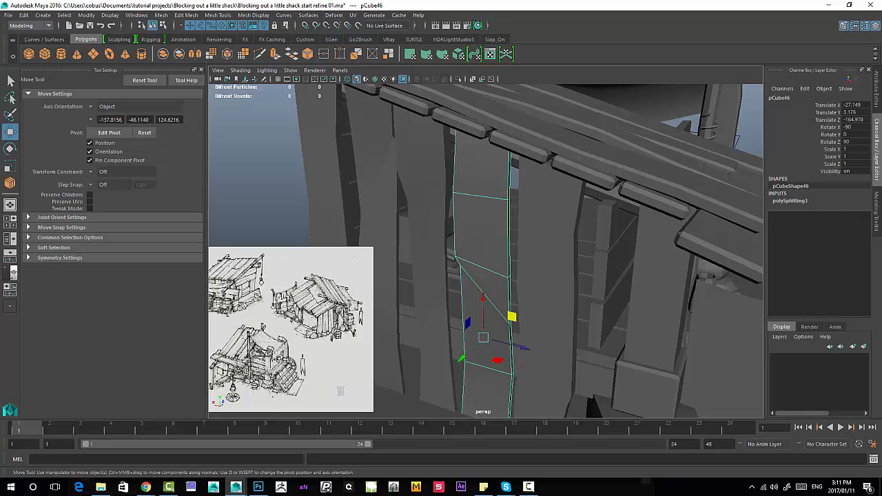
scroll(484, 276, down, 5)
alt+drag(484, 276, 489, 293)
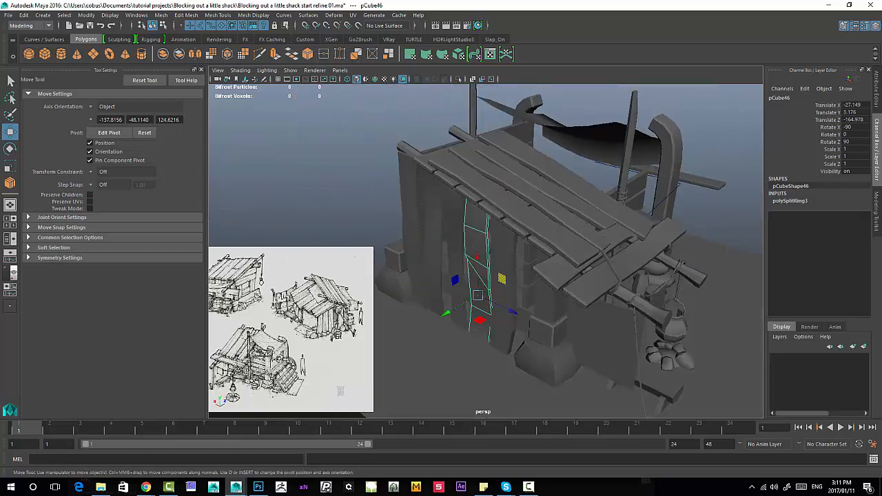
alt+right_drag(486, 293, 475, 293)
alt+middle_drag(476, 293, 480, 307)
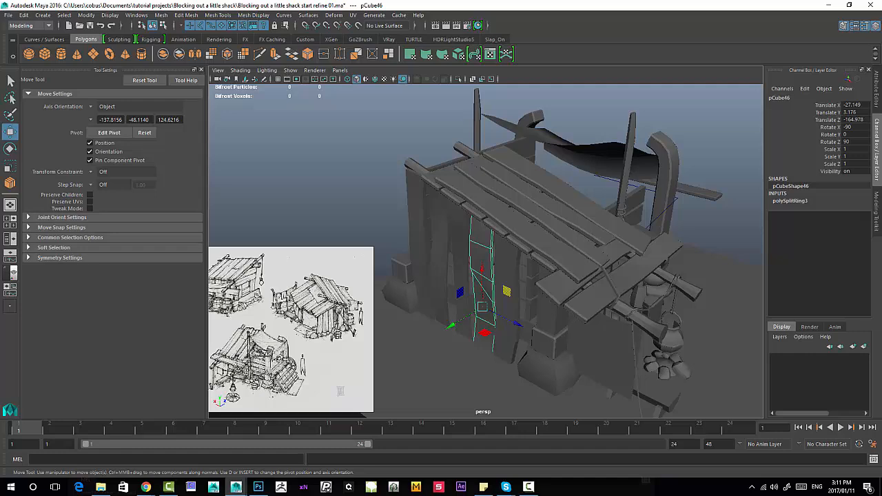
alt+drag(486, 303, 500, 303)
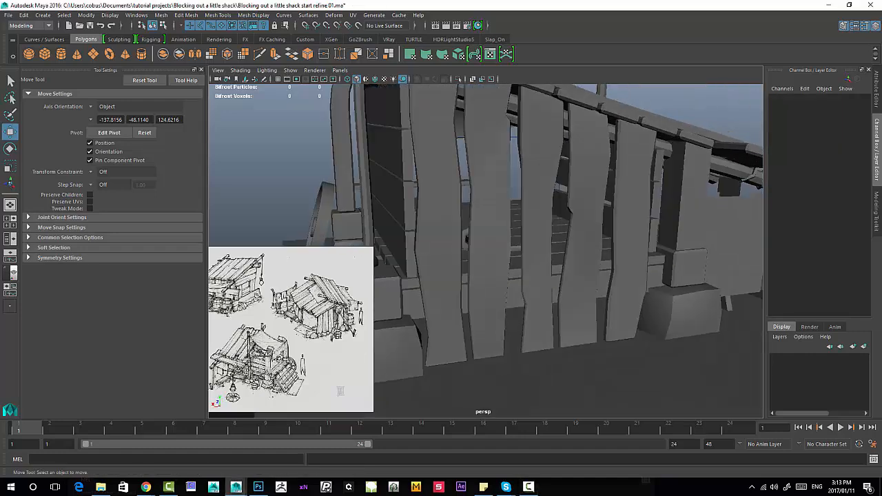
- Check the five bevelled side wall planks one after another and examine the wall's overall silhouette from a distance
click(445, 310)
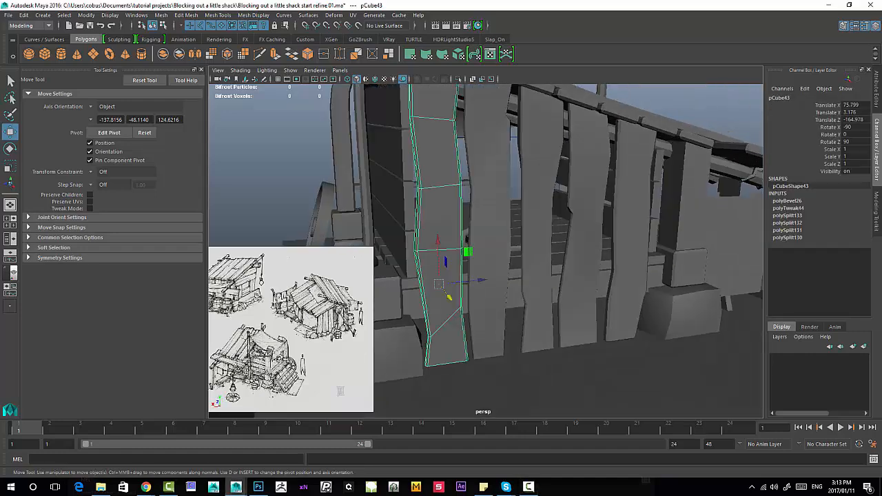
click(489, 297)
click(540, 295)
click(581, 293)
click(627, 291)
alt+drag(628, 291, 659, 291)
mouse_move(659, 290)
alt+right_down()
mouse_move(693, 293)
mouse_move(665, 293)
alt+right_up()
alt+drag(665, 293, 593, 289)
alt+right_drag(593, 290, 510, 289)
alt+drag(511, 290, 490, 296)
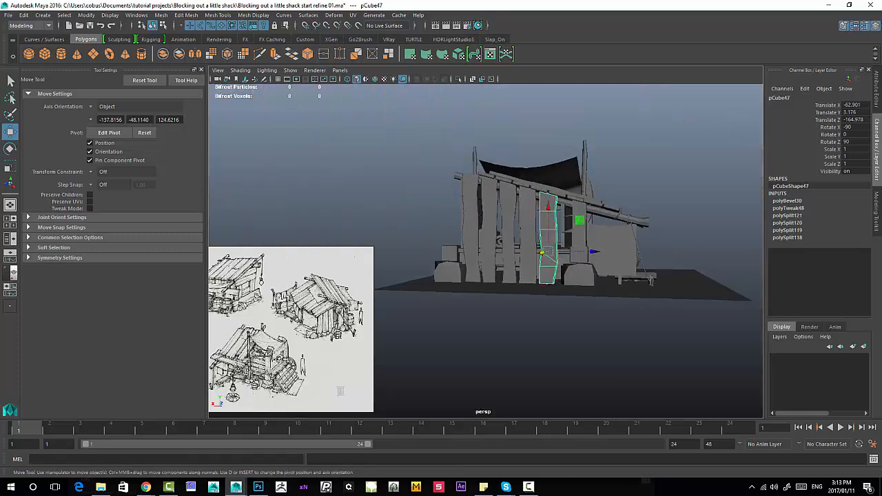
alt+right_drag(489, 297, 544, 296)
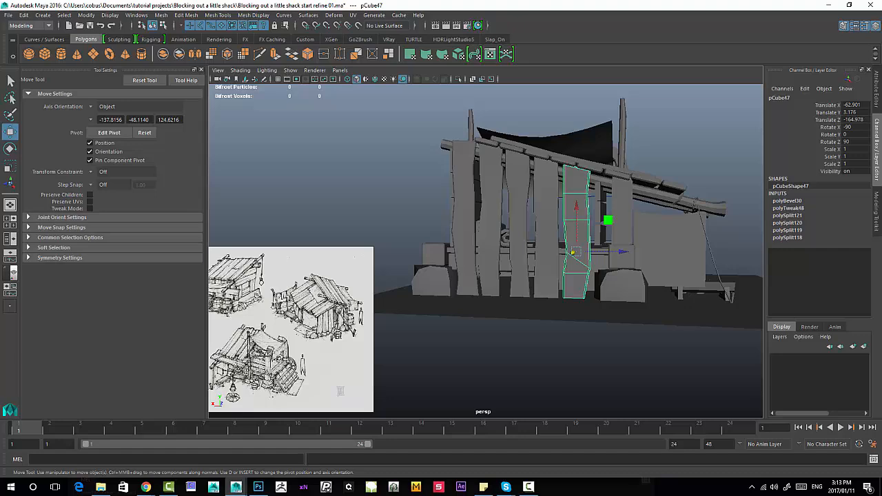
- Tilt the fifth side wall plank to a Rotate Z of about 96.17 and shift it slightly along the wall towards the corner post
alt+drag(544, 297, 531, 309)
alt+right_drag(531, 309, 566, 310)
alt+drag(565, 310, 557, 310)
alt+right_drag(557, 310, 599, 310)
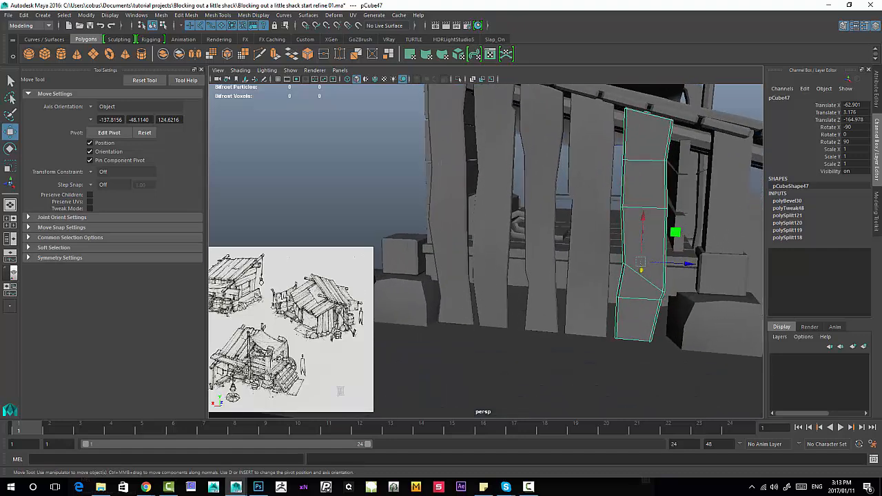
alt+drag(600, 310, 582, 317)
key(e)
right_click(632, 196)
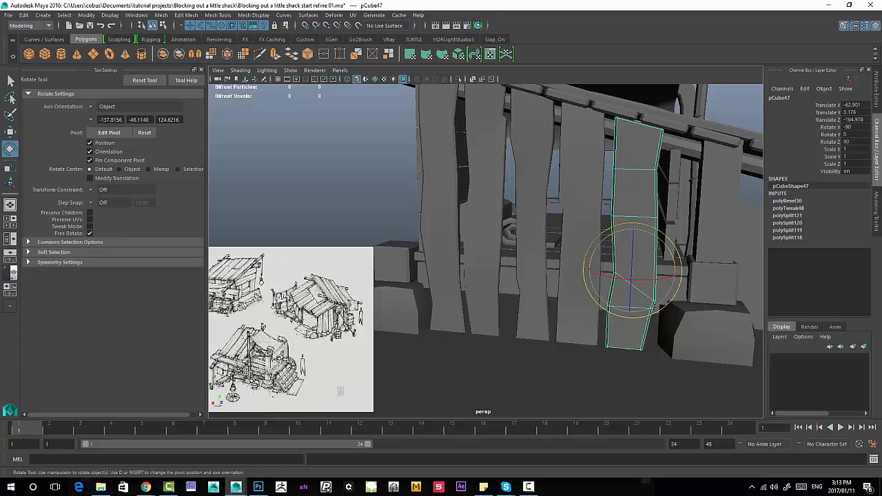
drag(638, 230, 644, 231)
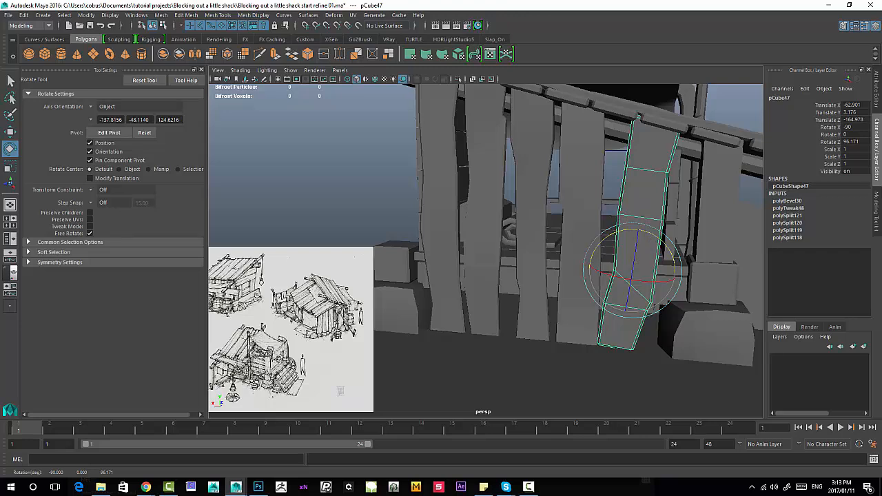
key(w)
drag(677, 277, 685, 278)
- Shift the third side wall plank along the wall to Translate X 5.904 and tilt it to a Rotate Z of about 86.96
click(537, 249)
drag(574, 267, 577, 267)
key(e)
drag(563, 238, 559, 234)
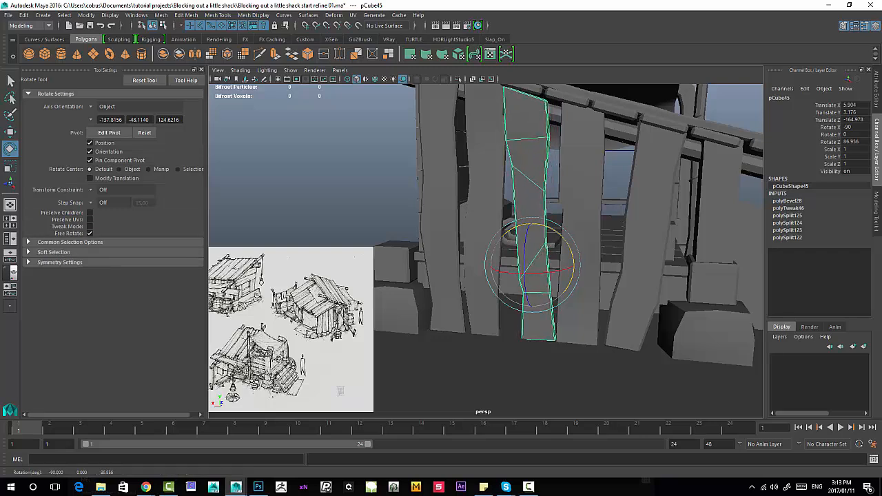
- Space out the three planks nearest the low end of the front wall by shifting them sideways along the wall
key(w)
drag(576, 264, 627, 270)
click(579, 256)
click(641, 266)
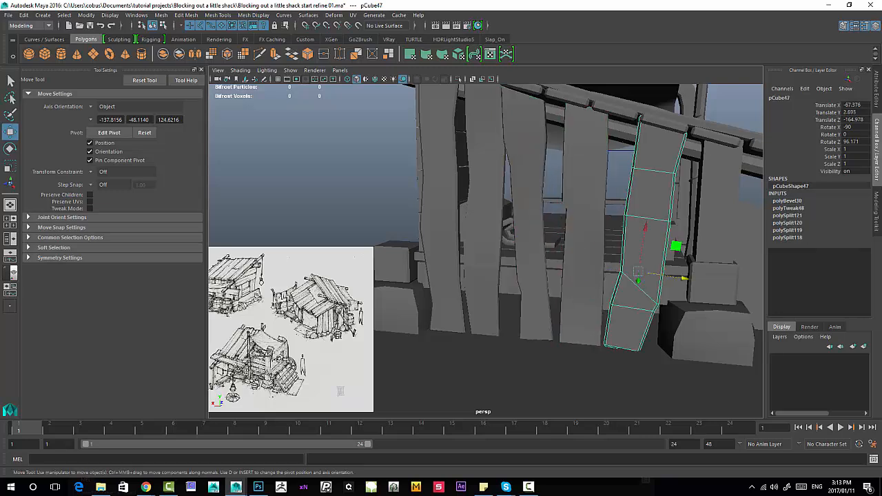
click(582, 276)
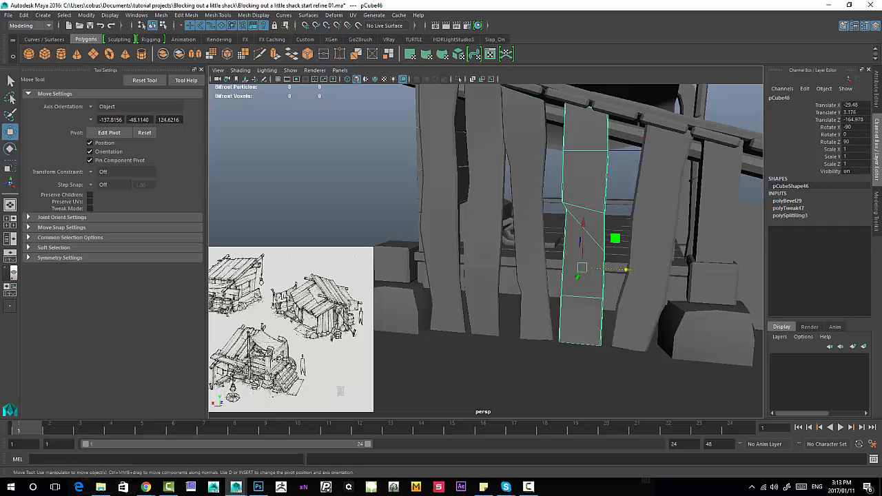
drag(626, 270, 632, 270)
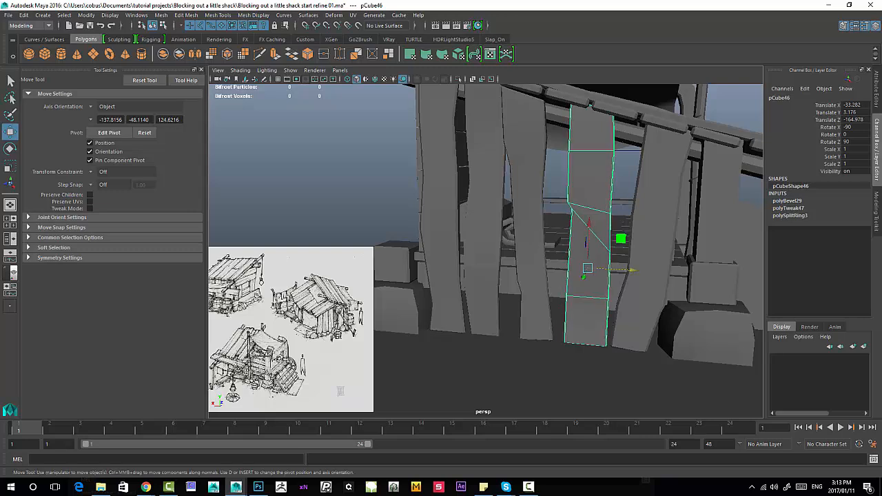
click(533, 269)
drag(577, 266, 586, 266)
key(ctrl+z)
- Nudge the outermost plank at the high end of the front wall slightly sideways
click(487, 269)
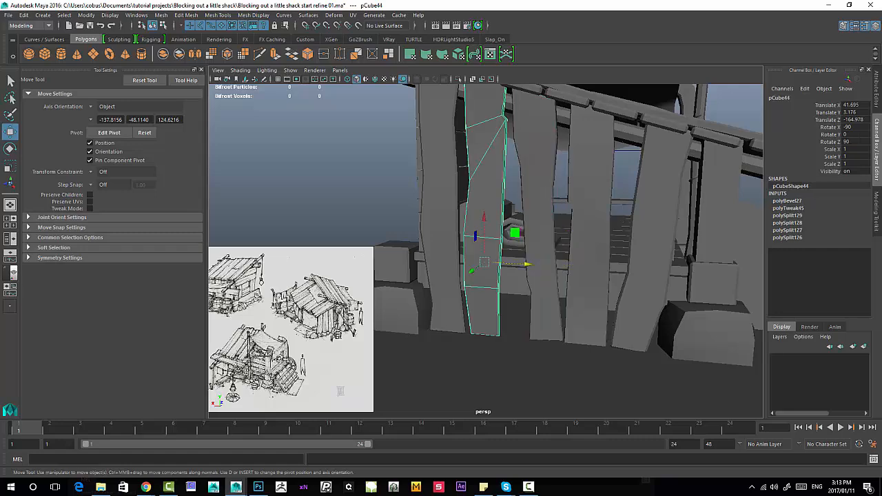
alt+middle_drag(486, 269, 504, 318)
click(458, 293)
drag(500, 312, 497, 312)
- Tilt the second plank from the wall's high end to a Z rotation of about 92.9 and adjust its position
click(501, 293)
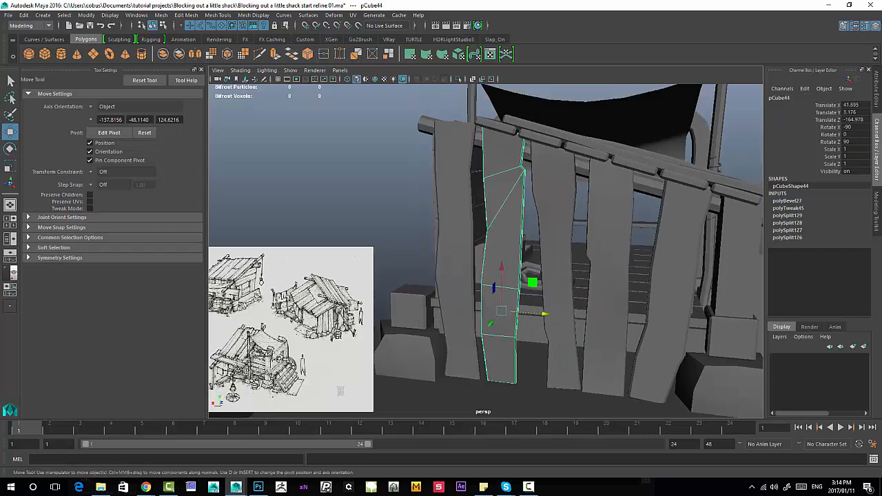
key(e)
drag(534, 287, 507, 319)
key(w)
alt+right_drag(507, 319, 466, 324)
alt+drag(466, 324, 528, 303)
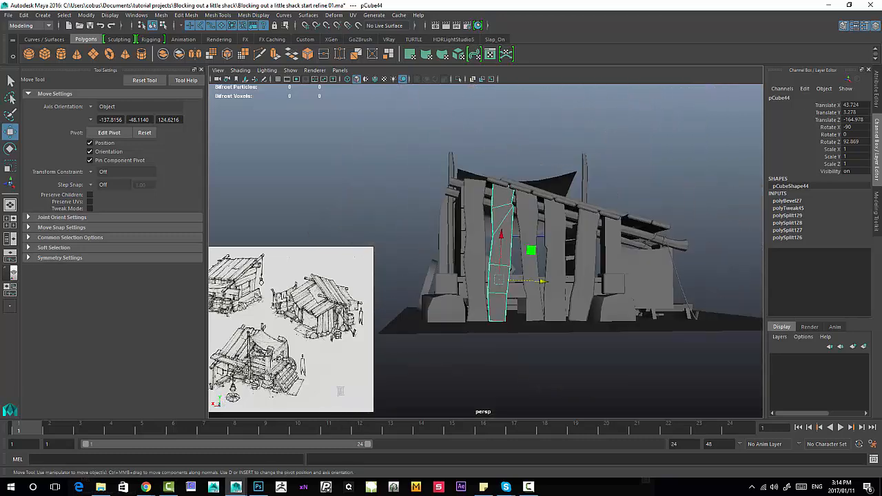
- Duplicate the tilted plank, move the copy into the adjacent gap at about X 18.8, and rotate it to about Z 90.1
alt+right_drag(527, 303, 562, 303)
alt+drag(562, 304, 528, 324)
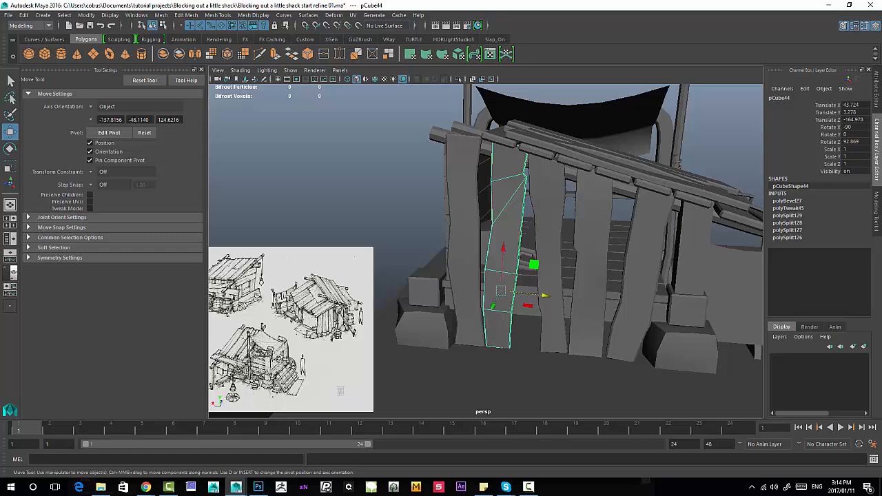
alt+right_drag(527, 324, 569, 324)
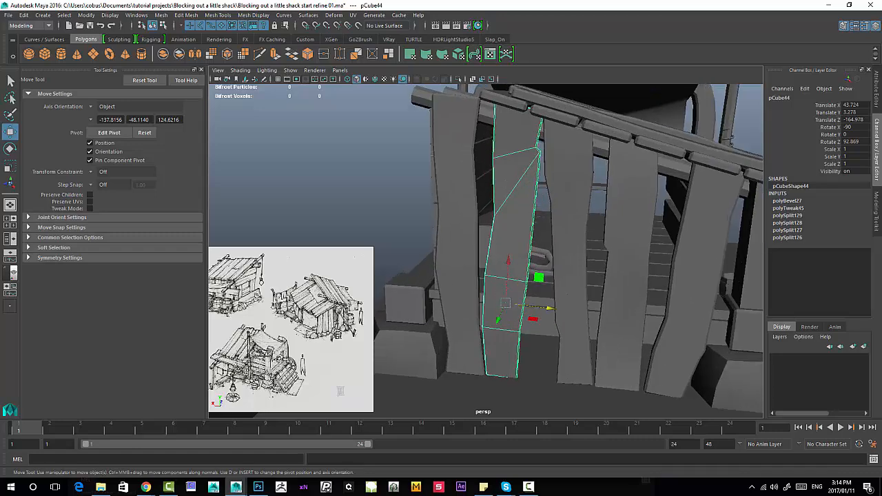
key(ctrl+d)
drag(549, 308, 578, 290)
key(e)
key(w)
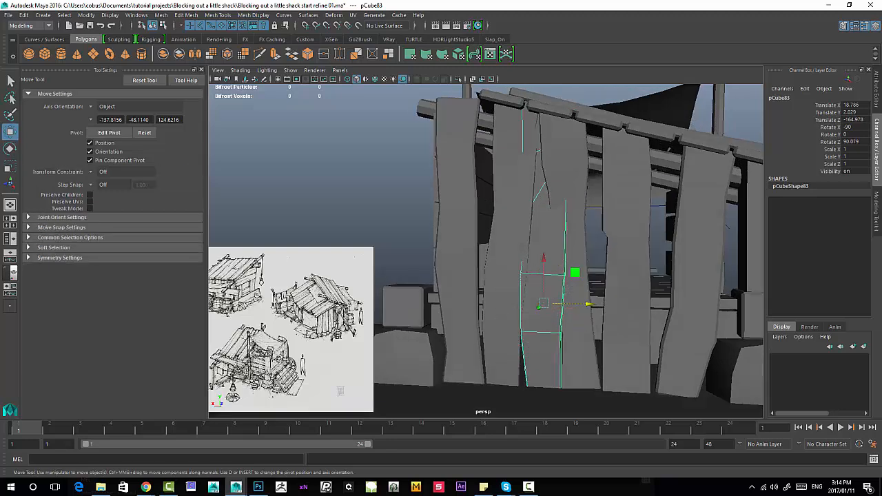
- Add a Lattice deformer to the duplicated plank
right_click(546, 222)
click(546, 197)
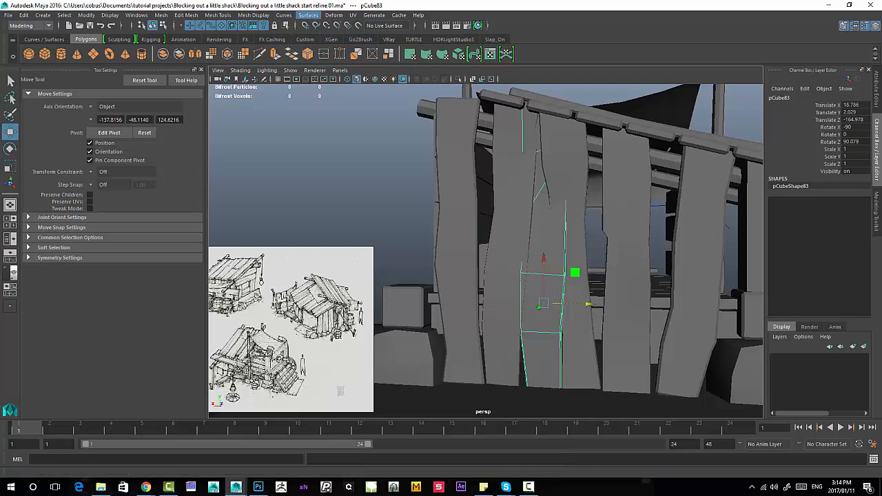
click(334, 15)
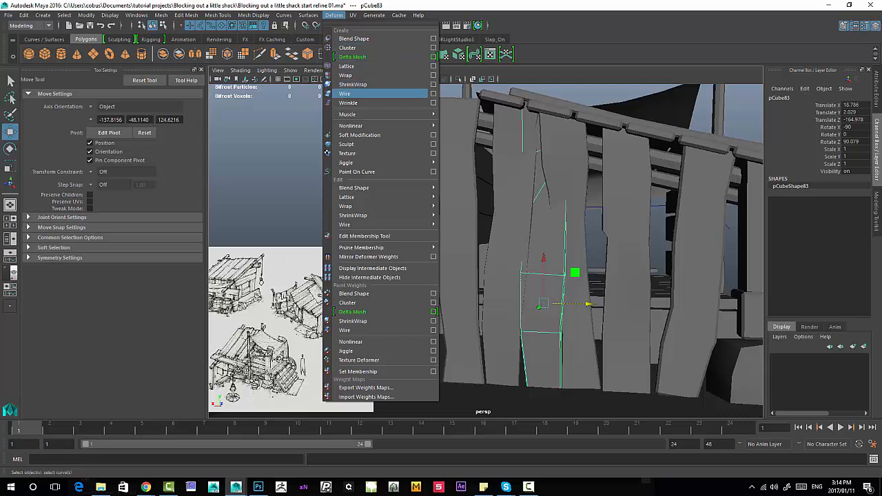
mouse_move(386, 125)
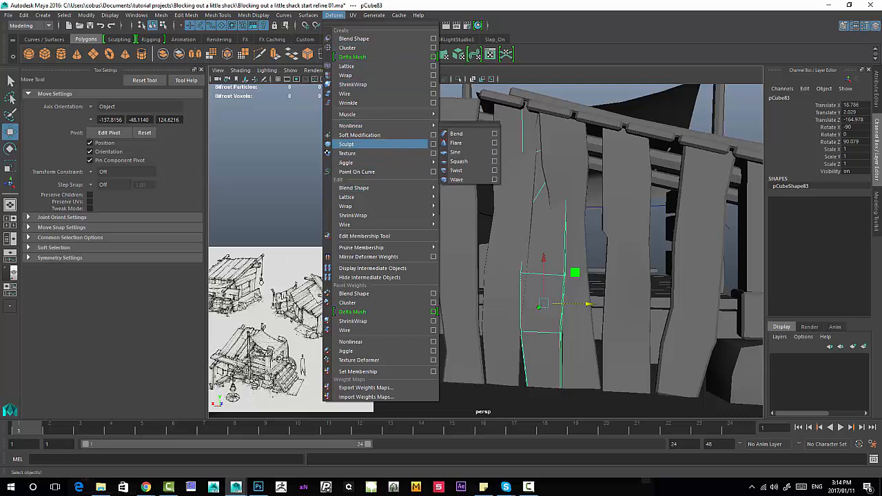
click(348, 66)
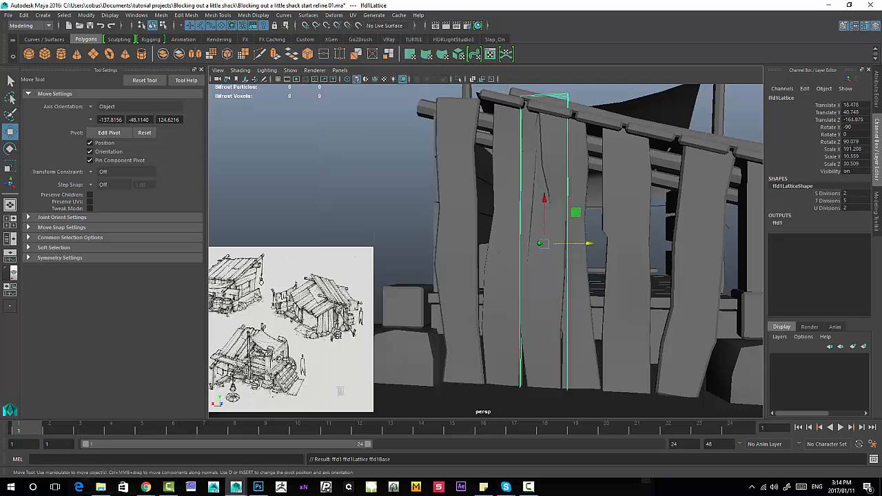
- Reduce the plank lattice's T Divisions to 2
alt+drag(524, 249, 499, 235)
alt+right_drag(499, 235, 558, 238)
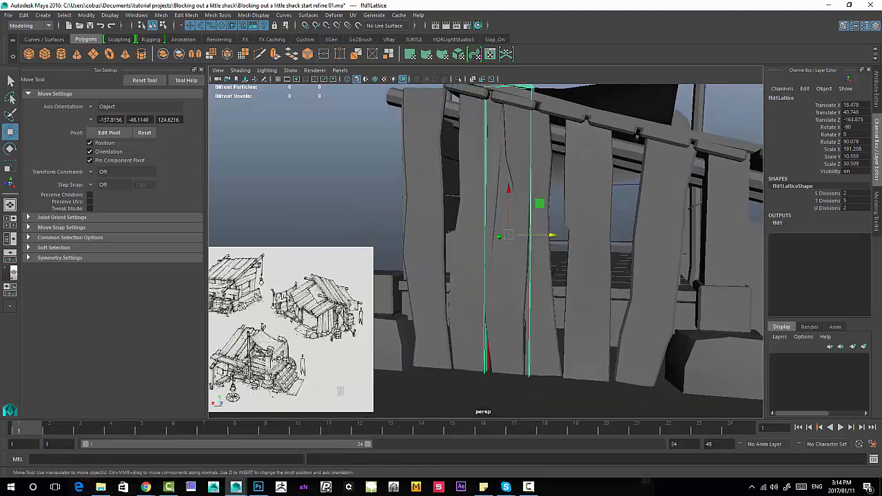
alt+middle_drag(558, 238, 565, 269)
click(828, 201)
middle_drag(714, 237, 692, 234)
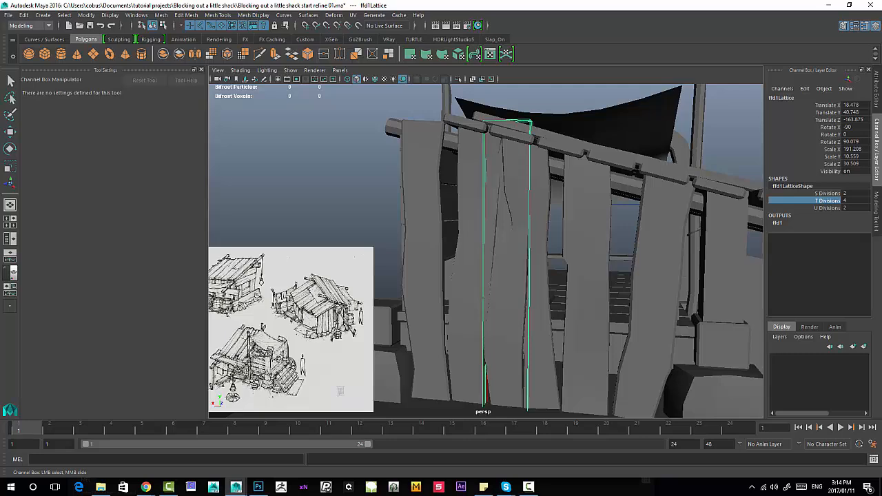
alt+drag(566, 255, 483, 300)
middle_drag(483, 300, 462, 300)
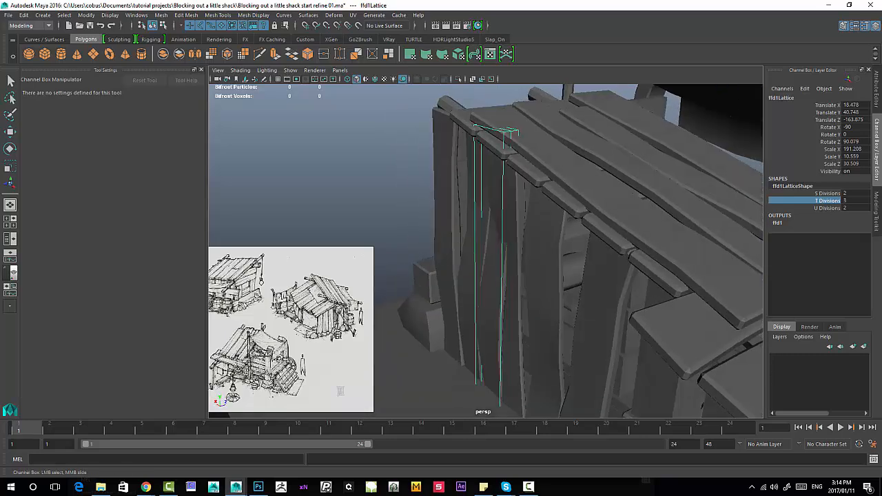
alt+drag(468, 297, 544, 260)
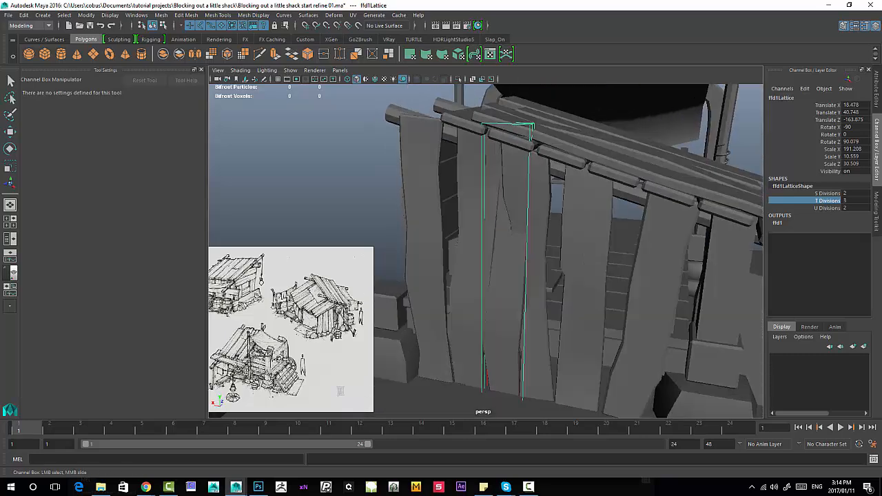
alt+drag(538, 259, 552, 241)
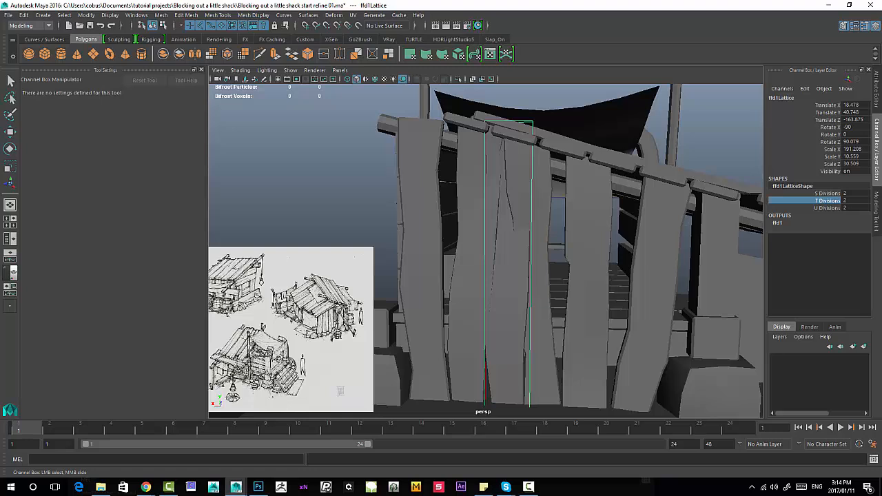
- Switch the plank's lattice to lattice point editing
alt+drag(552, 241, 496, 276)
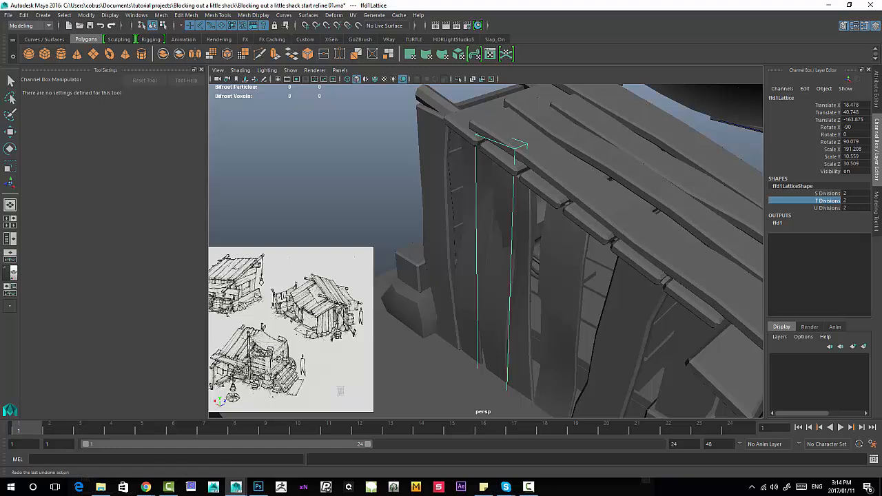
click(163, 25)
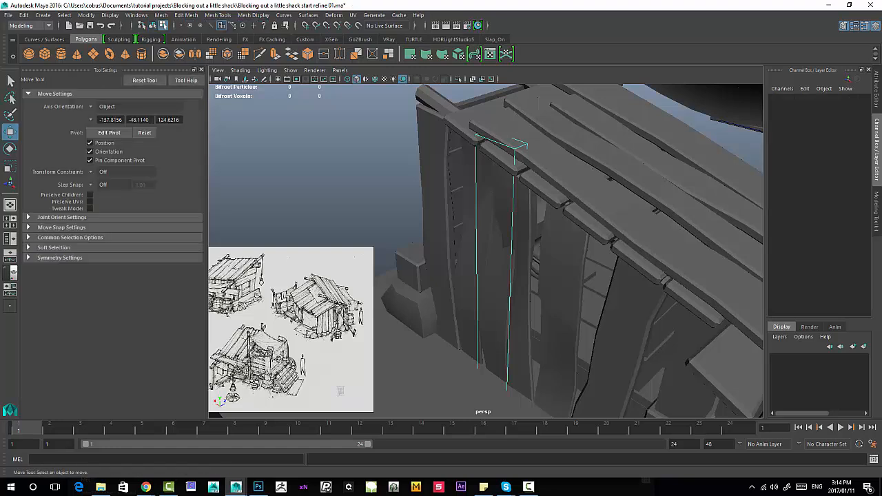
click(153, 25)
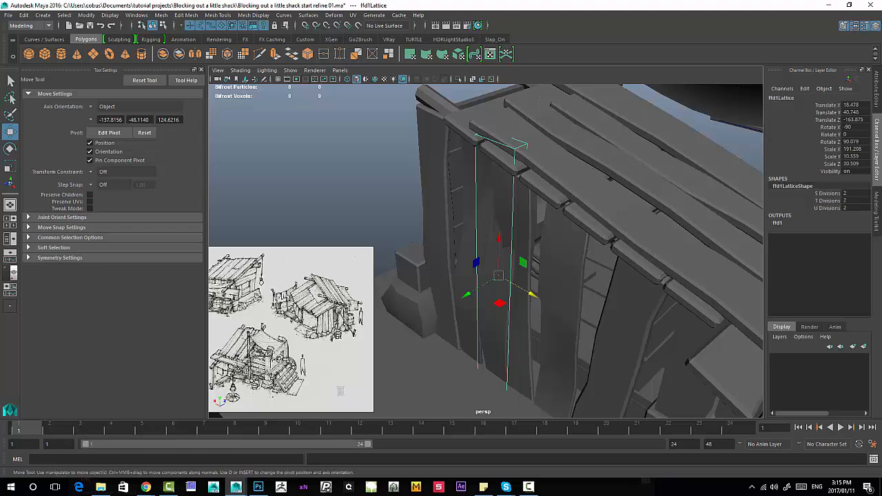
alt+drag(498, 275, 400, 303)
alt+middle_drag(413, 227, 476, 304)
alt+right_drag(441, 276, 535, 276)
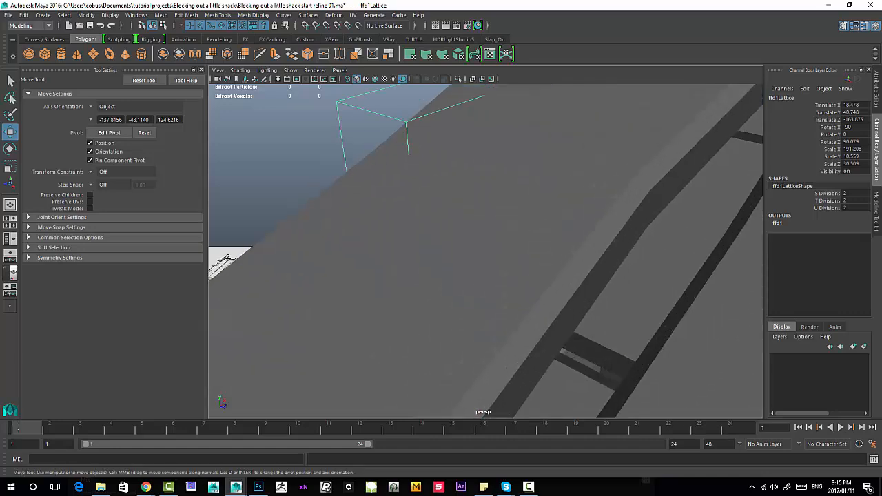
right_drag(337, 107, 339, 76)
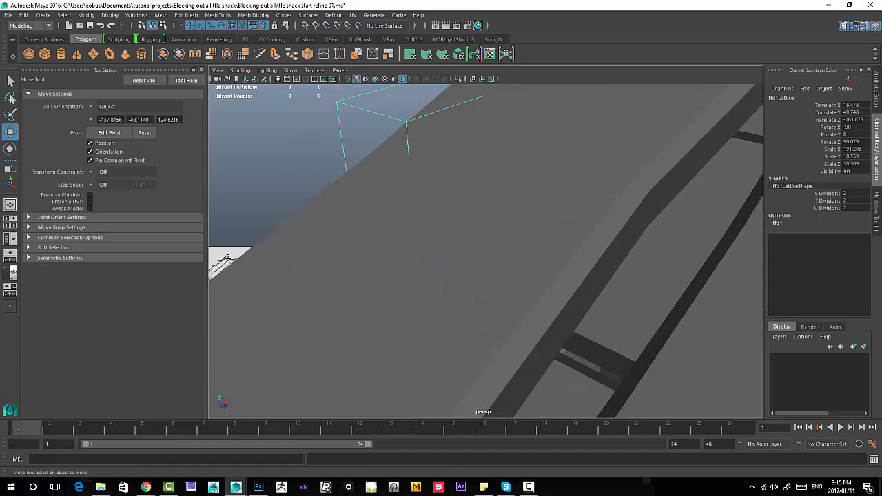
alt+drag(386, 207, 551, 214)
alt+right_drag(551, 227, 455, 234)
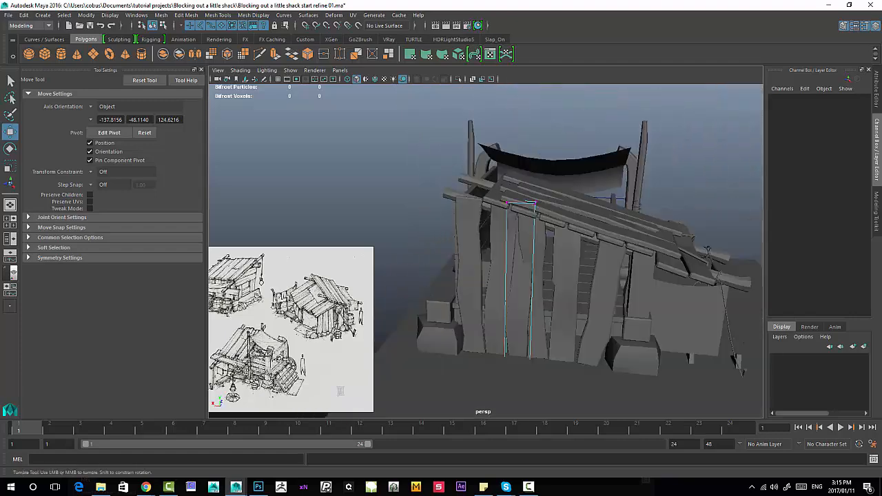
- Move the lattice's top points down into the gap between the neighbouring planks to shorten the duplicated plank
alt+drag(483, 241, 503, 220)
alt+right_drag(503, 228, 551, 227)
alt+middle_drag(552, 228, 540, 192)
drag(542, 124, 568, 149)
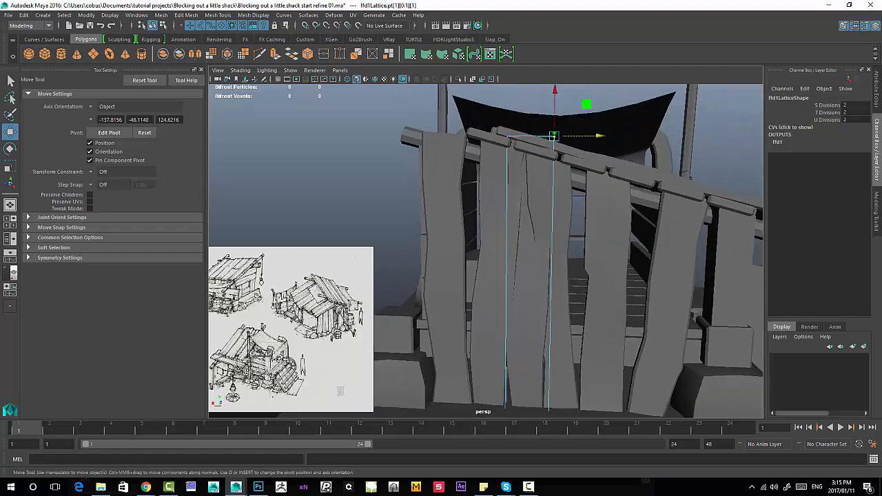
alt+right_drag(524, 228, 558, 228)
alt+drag(552, 220, 541, 269)
alt+middle_drag(545, 228, 507, 281)
alt+drag(517, 269, 524, 244)
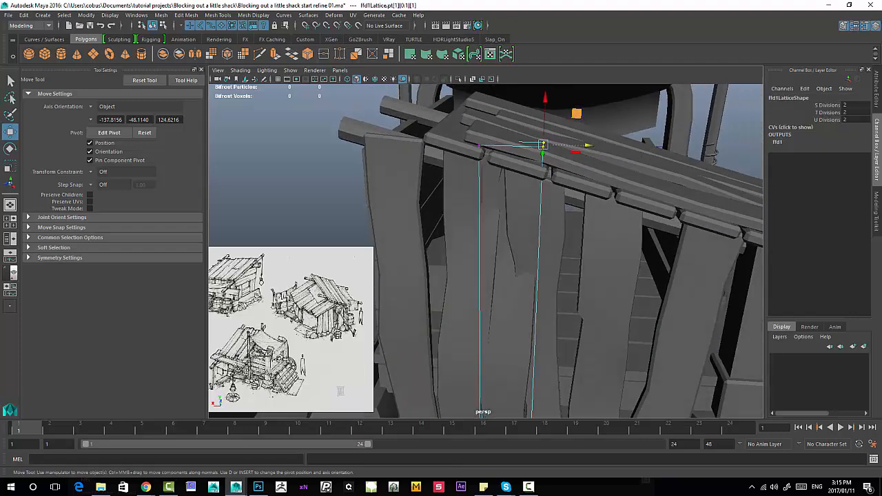
drag(576, 113, 541, 228)
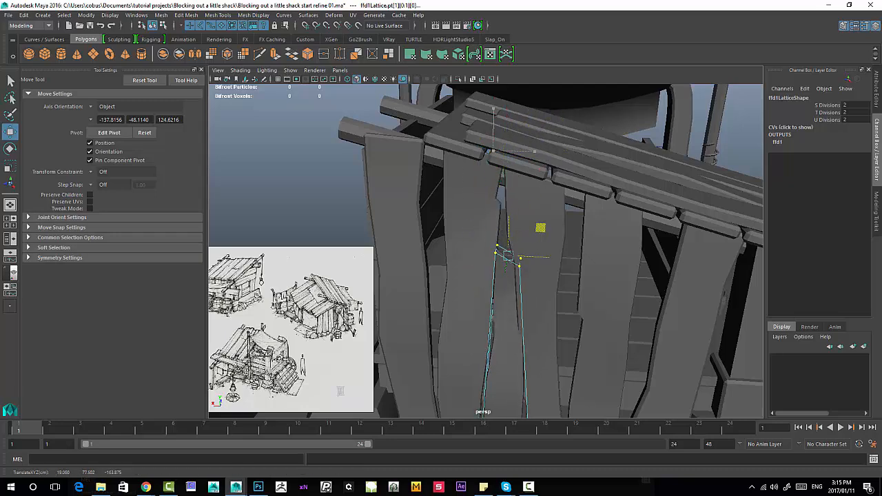
- Reposition the lattice's top corner points individually to taper the short plank's upper end within the gap
alt+middle_drag(541, 228, 531, 148)
alt+drag(531, 207, 532, 152)
drag(498, 253, 522, 310)
alt+middle_drag(519, 276, 517, 343)
alt+right_drag(517, 343, 559, 344)
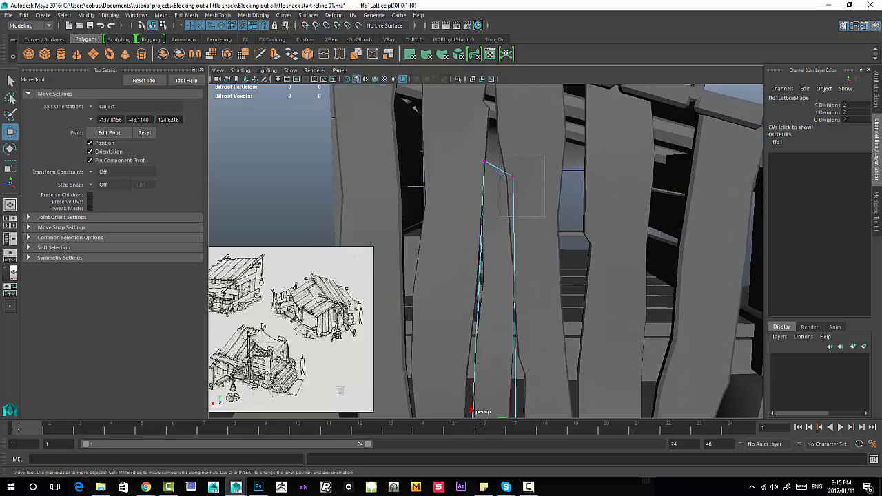
drag(544, 216, 545, 217)
drag(545, 145, 476, 173)
drag(492, 109, 492, 100)
click(486, 150)
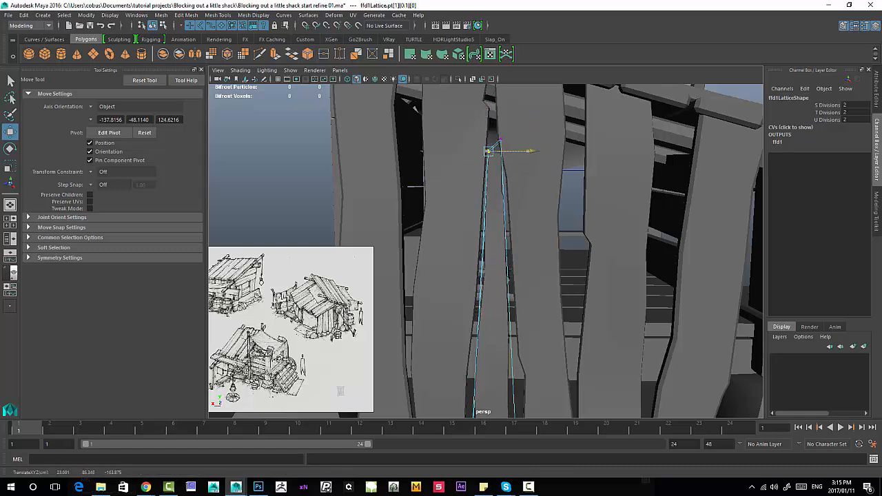
drag(517, 119, 557, 124)
key(ctrl+z)
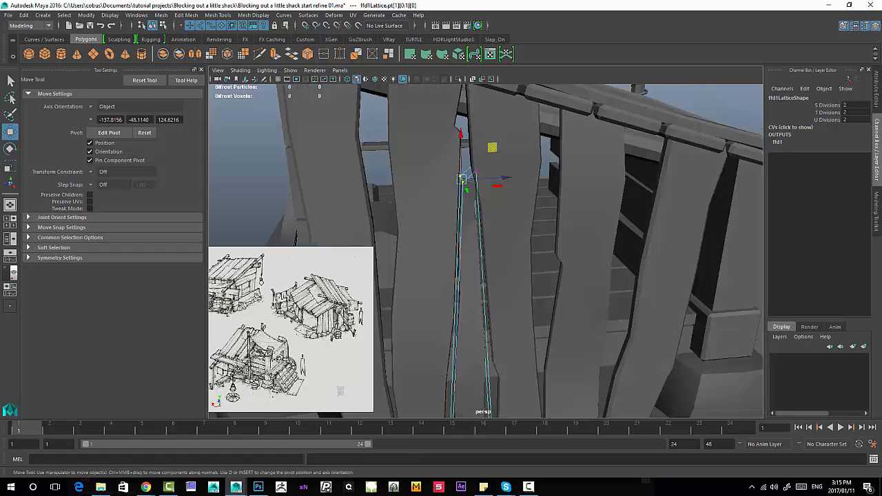
drag(505, 178, 506, 178)
alt+drag(483, 324, 476, 275)
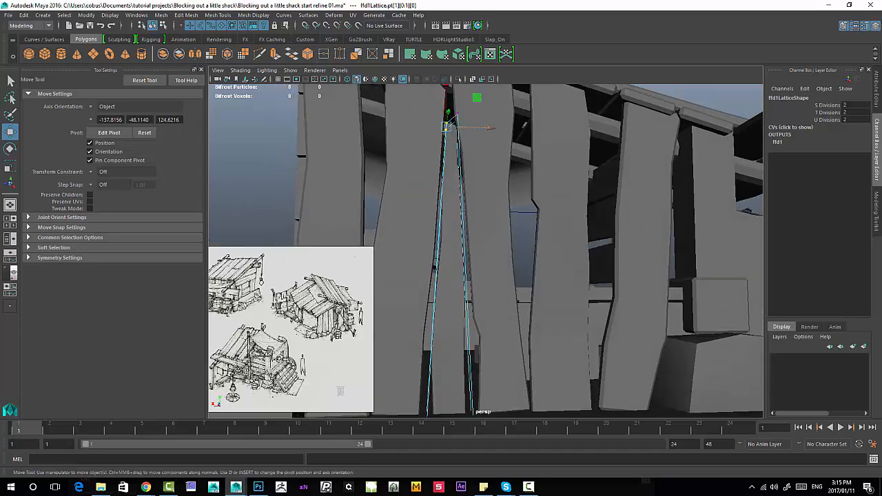
- Adjust the height of the lattice's bottom points, shift them sideways toward the low-end neighbour, and select the deformed plank
alt+middle_drag(476, 276, 456, 216)
drag(387, 345, 521, 384)
drag(428, 305, 429, 303)
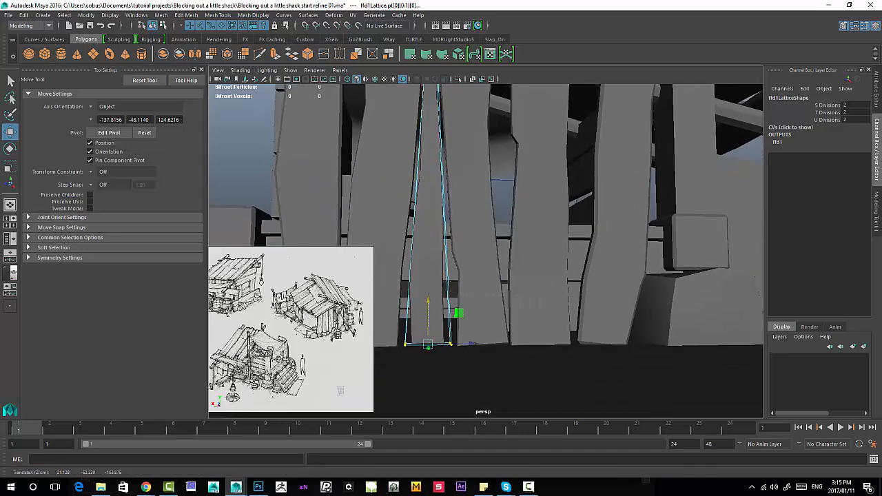
drag(472, 344, 480, 344)
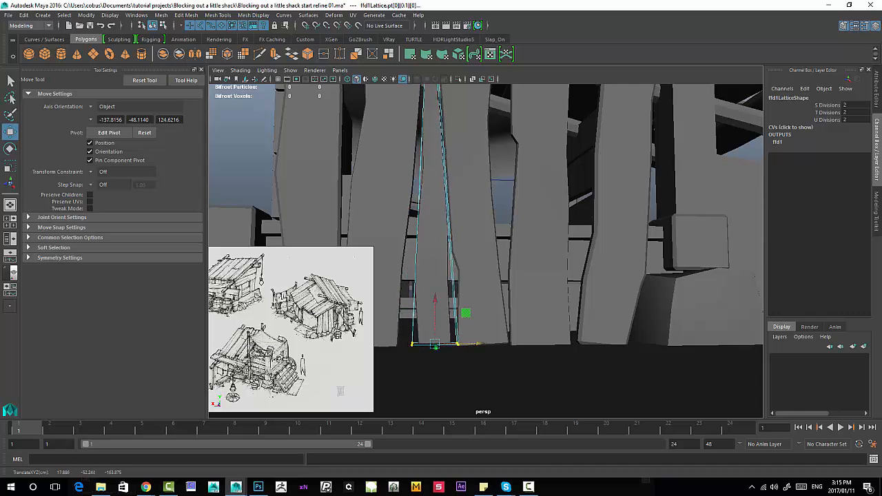
alt+middle_drag(475, 317, 464, 359)
click(422, 324)
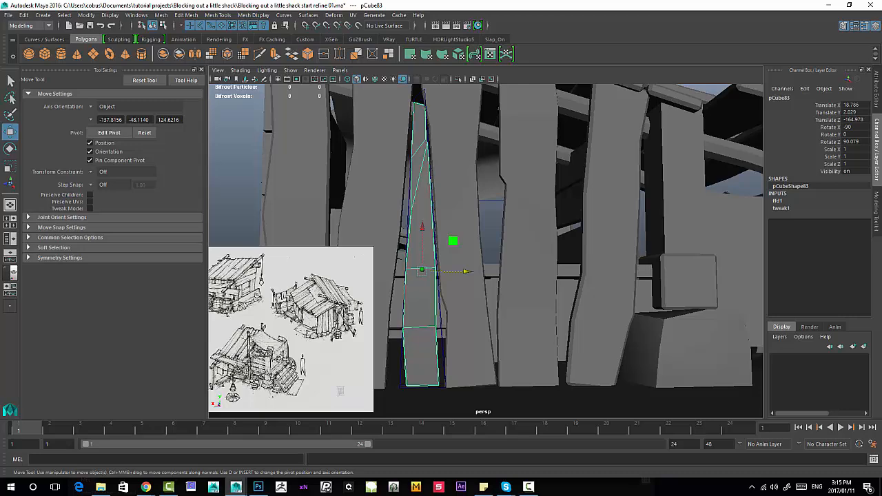
mouse_move(469, 283)
alt+mouse_down()
mouse_move(389, 279)
mouse_move(479, 345)
mouse_move(483, 304)
mouse_move(463, 286)
alt+mouse_up()
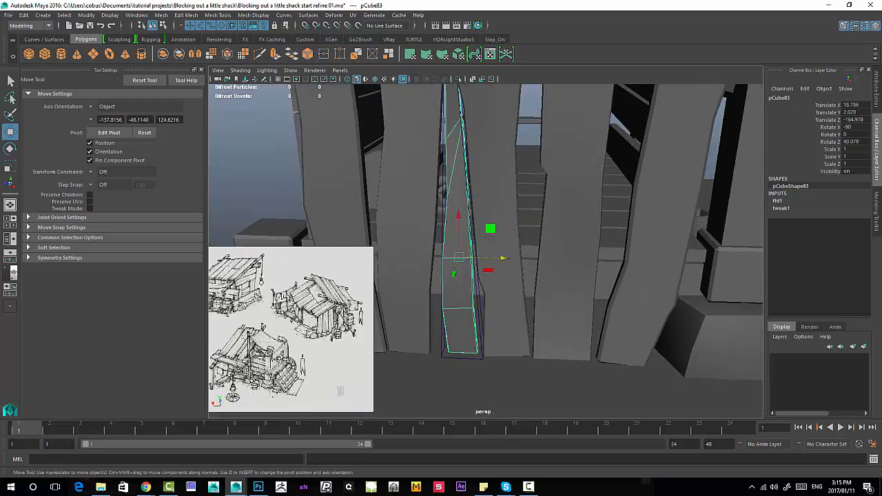
- Delete the short plank's construction history and shift its lower vertices sideways, narrowing the base and widening the section above it
key(alt+shift+d)
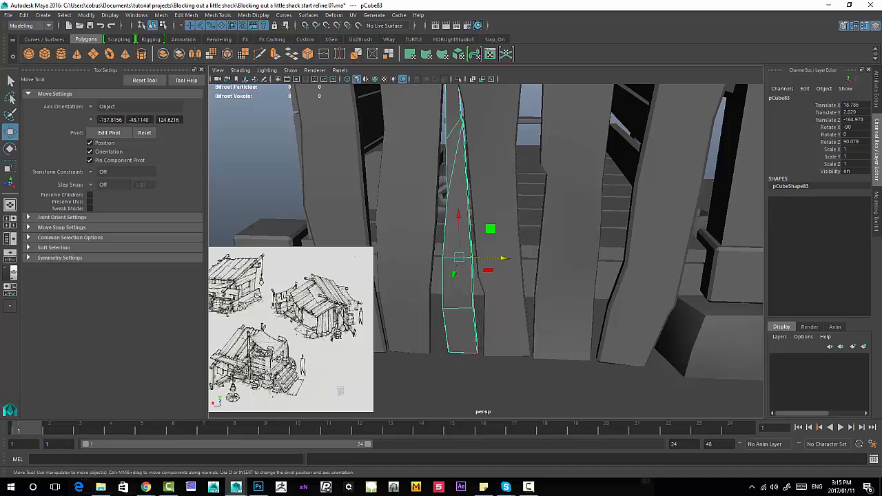
right_drag(455, 186, 414, 183)
click(448, 351)
drag(494, 353, 496, 353)
drag(434, 300, 498, 308)
drag(433, 249, 483, 258)
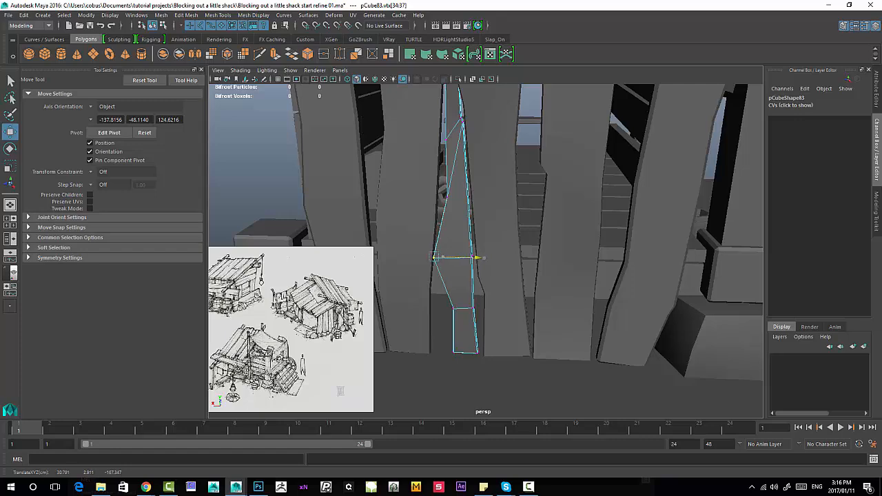
- Stagger the short plank's upper-middle vertices, lowering those on one edge and raising those on the other to make the outline irregular
drag(438, 187, 456, 205)
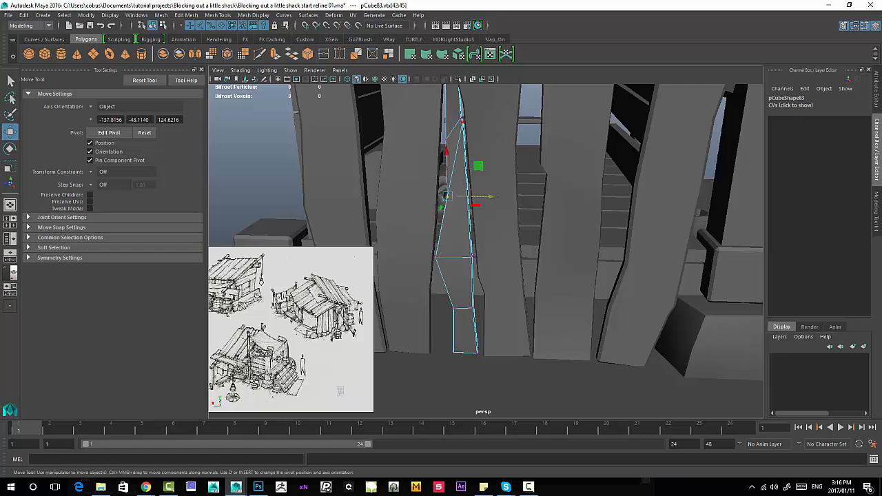
alt+middle_drag(476, 207, 473, 270)
alt+right_drag(473, 270, 521, 270)
alt+middle_drag(521, 271, 546, 290)
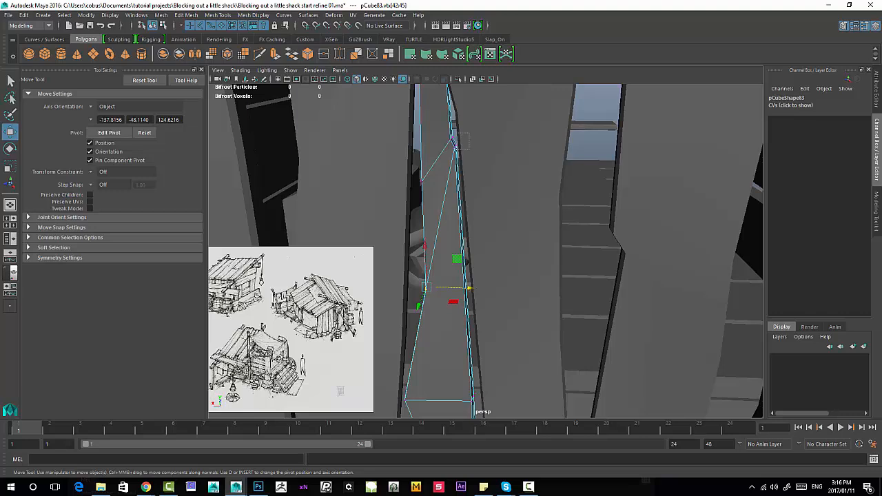
drag(453, 135, 469, 149)
drag(487, 114, 487, 151)
drag(418, 279, 436, 297)
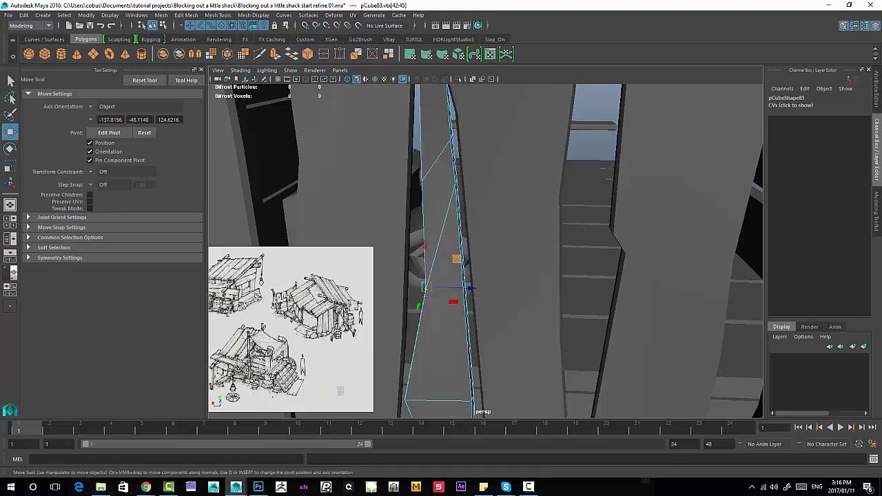
drag(457, 258, 463, 180)
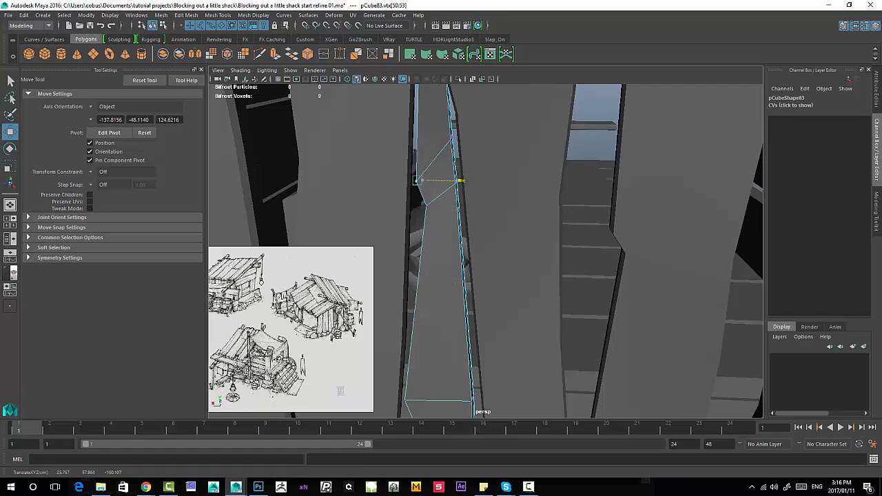
- Move the short plank's top corner vertices inward to narrow its tip, and return to object selection
alt+right_drag(460, 181, 436, 200)
alt+drag(435, 200, 441, 180)
alt+right_drag(441, 181, 422, 197)
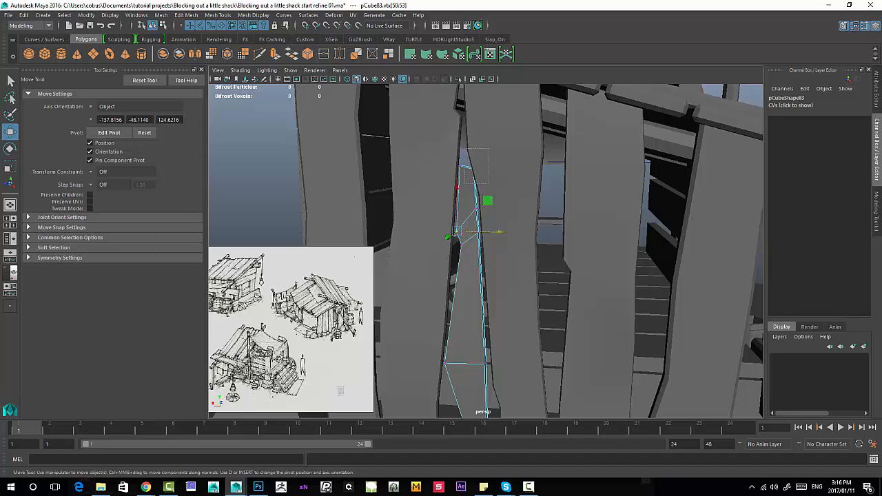
drag(516, 169, 511, 168)
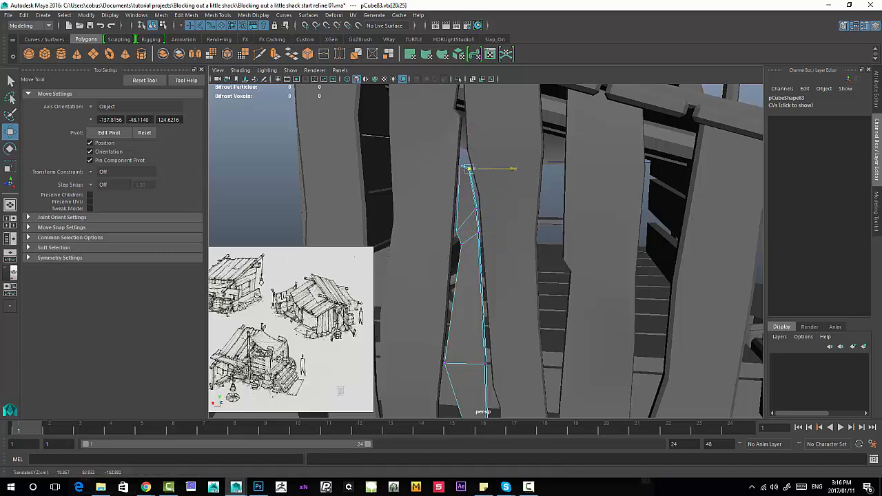
alt+right_drag(512, 168, 513, 209)
click(345, 187)
- Inspect the reshaped short plank from the front and both sides to check how it sits among its neighbours
alt+drag(482, 207, 399, 199)
alt+right_drag(400, 200, 448, 207)
click(549, 324)
alt+middle_drag(549, 324, 507, 265)
alt+drag(507, 265, 557, 298)
alt+right_drag(552, 297, 469, 275)
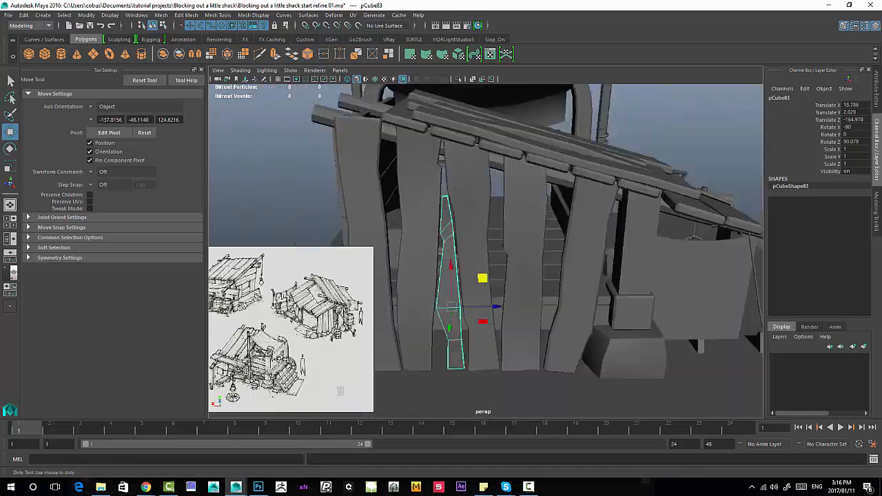
alt+drag(469, 276, 527, 283)
alt+right_drag(527, 283, 572, 289)
alt+middle_drag(510, 275, 580, 290)
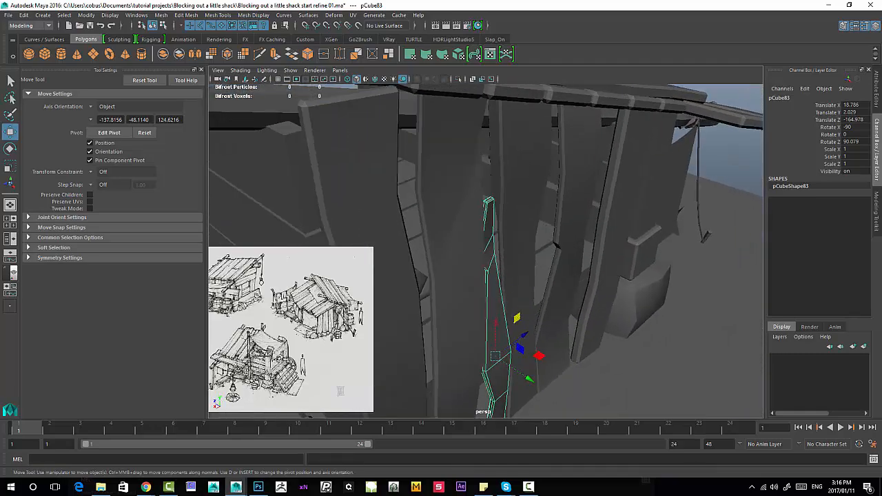
alt+drag(580, 290, 507, 289)
mouse_move(507, 289)
alt+right_down()
mouse_move(552, 293)
mouse_move(510, 289)
alt+right_up()
alt+drag(511, 290, 452, 300)
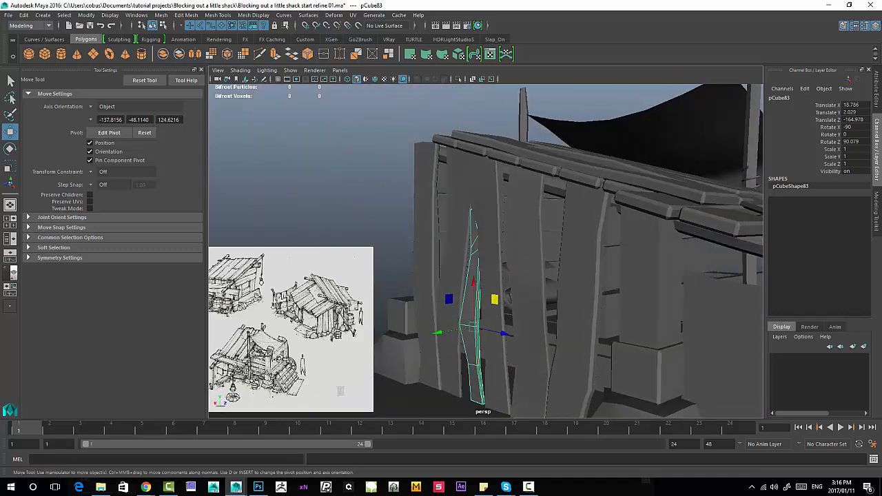
- Push the short plank's upper and tip vertices outward from the wall to bend its top end
alt+right_drag(452, 300, 476, 302)
right_drag(464, 220, 413, 221)
drag(440, 192, 502, 247)
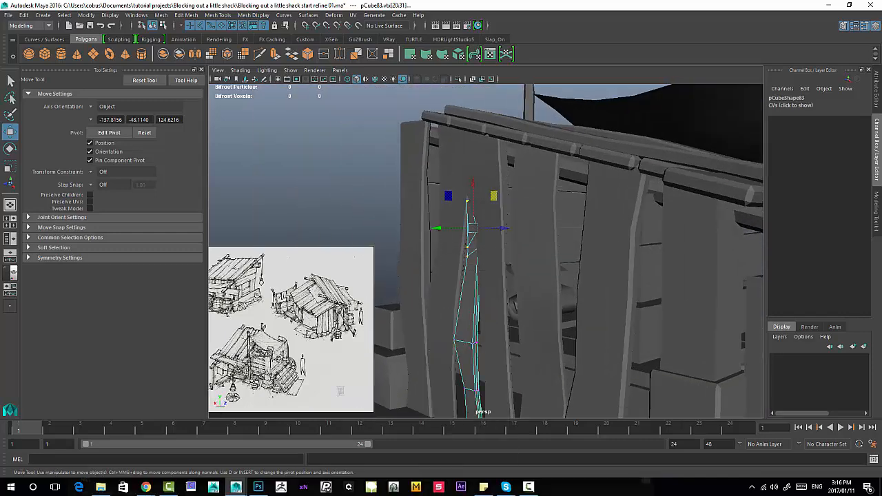
drag(438, 228, 437, 228)
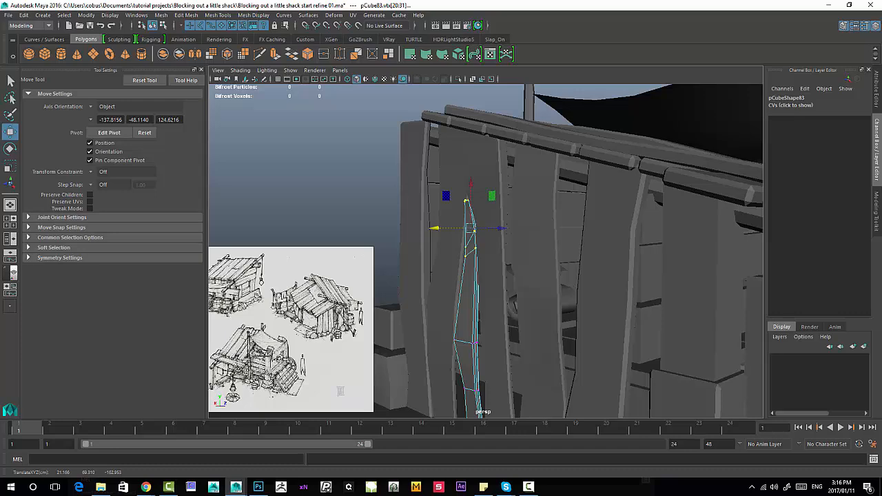
key(e)
alt+drag(469, 234, 414, 258)
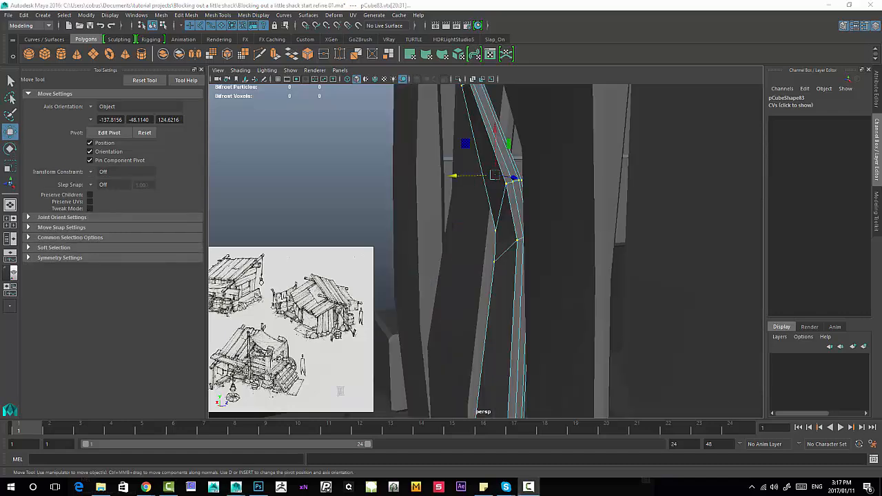
mouse_move(442, 259)
alt+mouse_down()
mouse_move(535, 244)
mouse_move(436, 248)
alt+mouse_up()
drag(448, 126, 476, 148)
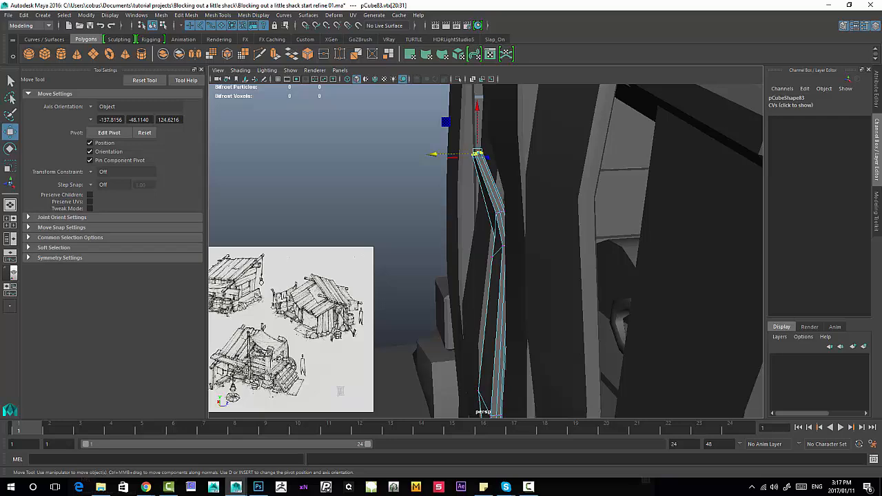
- Examine the bent plank, the neighbouring wall planks and the roof from several angles
alt+drag(483, 207, 607, 225)
alt+right_drag(606, 225, 552, 228)
alt+drag(552, 228, 475, 231)
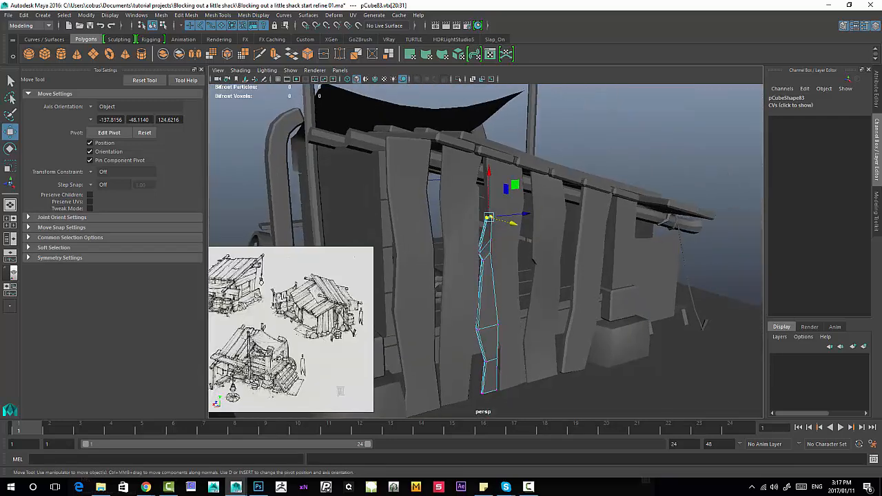
alt+right_drag(476, 232, 531, 234)
alt+middle_drag(531, 234, 541, 209)
alt+drag(510, 213, 472, 210)
alt+right_drag(472, 210, 434, 210)
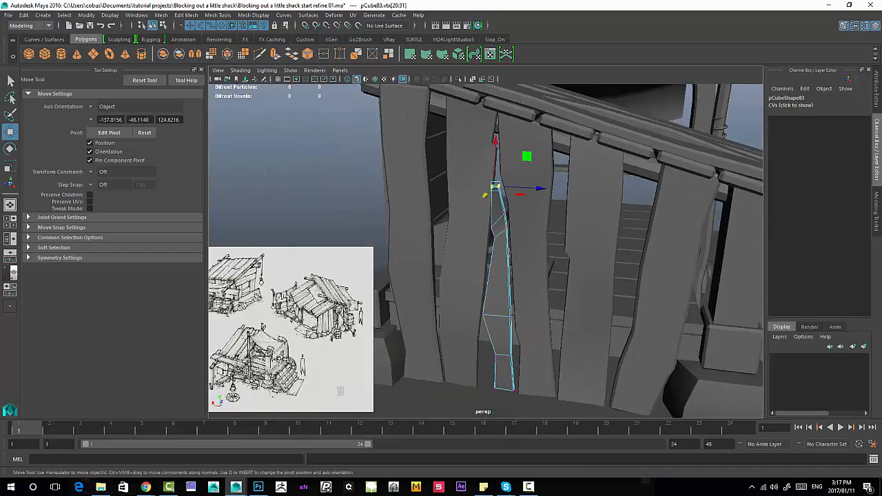
mouse_move(504, 214)
alt+mouse_down()
mouse_move(413, 200)
mouse_move(545, 209)
mouse_move(503, 212)
alt+mouse_up()
alt+right_drag(503, 212, 462, 212)
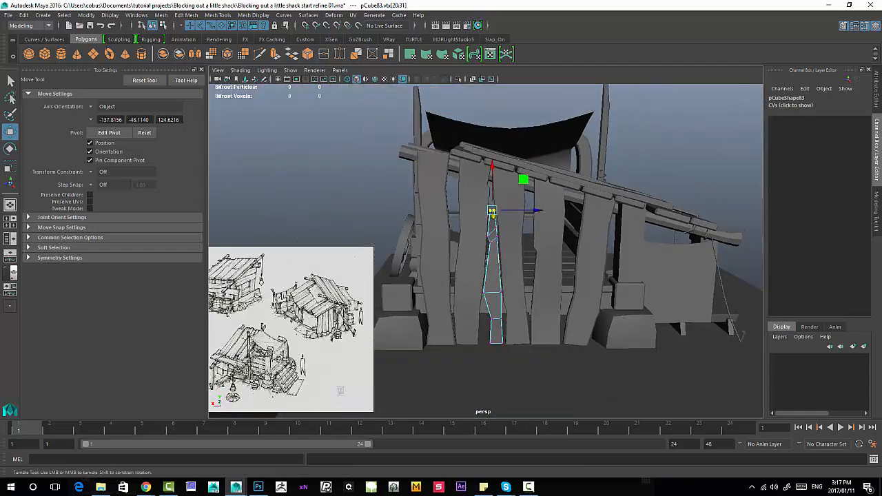
alt+drag(476, 214, 497, 207)
alt+right_drag(496, 207, 524, 211)
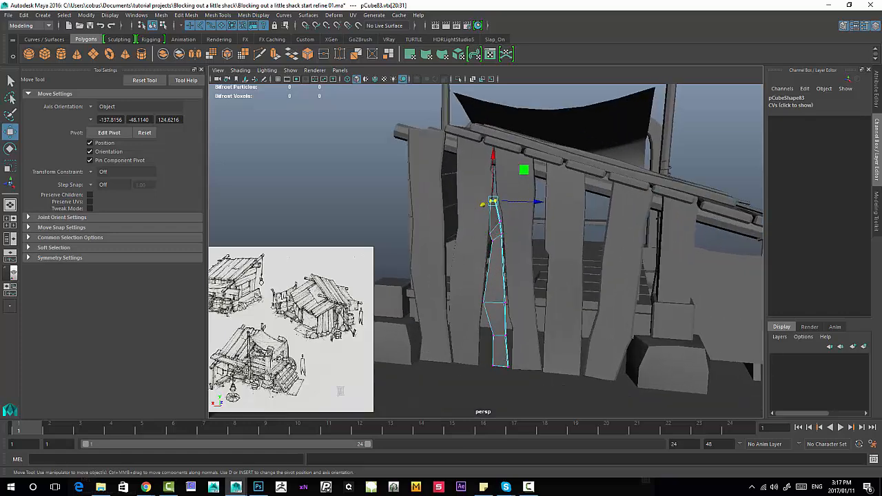
click(565, 266)
alt+drag(565, 265, 586, 264)
alt+middle_drag(586, 265, 571, 226)
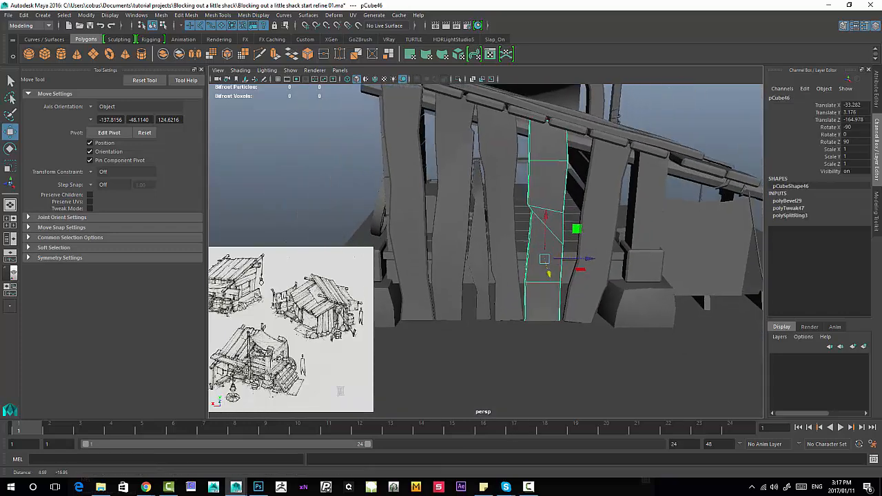
click(598, 224)
alt+drag(598, 224, 541, 259)
alt+middle_drag(541, 258, 548, 345)
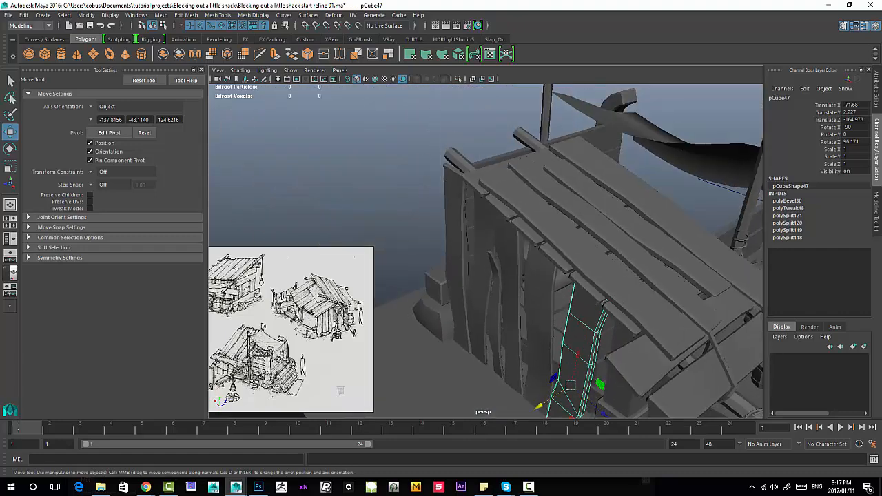
- Duplicate the plank at the high end of the roof's front edge
click(485, 181)
alt+middle_drag(485, 181, 558, 128)
alt+drag(558, 128, 582, 104)
key(ctrl+d)
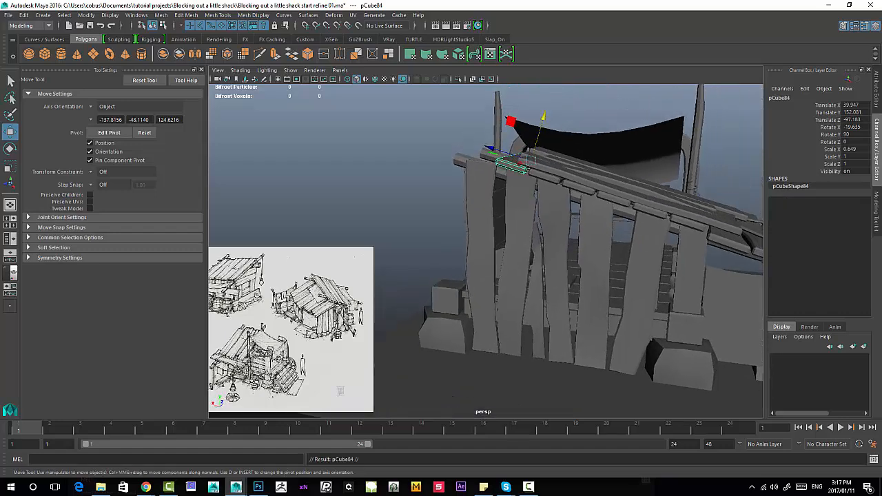
- Set the duplicated roof plank's Rotate Y and Rotate X to 0
alt+middle_drag(583, 104, 550, 123)
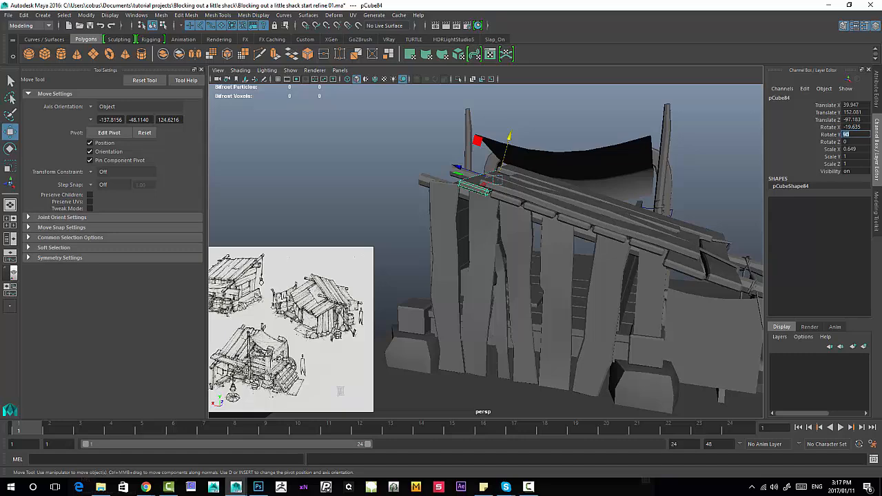
text(0)
key(Return)
alt+drag(593, 186, 510, 255)
alt+middle_drag(552, 220, 493, 265)
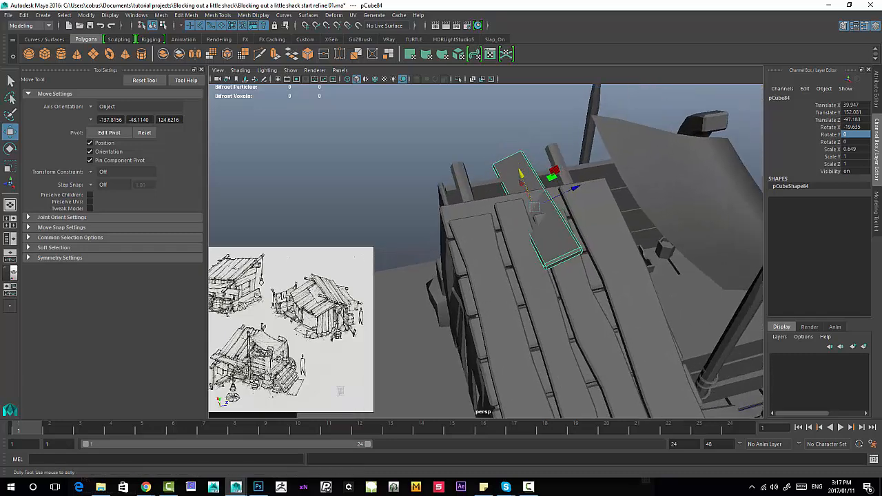
alt+right_drag(493, 265, 545, 273)
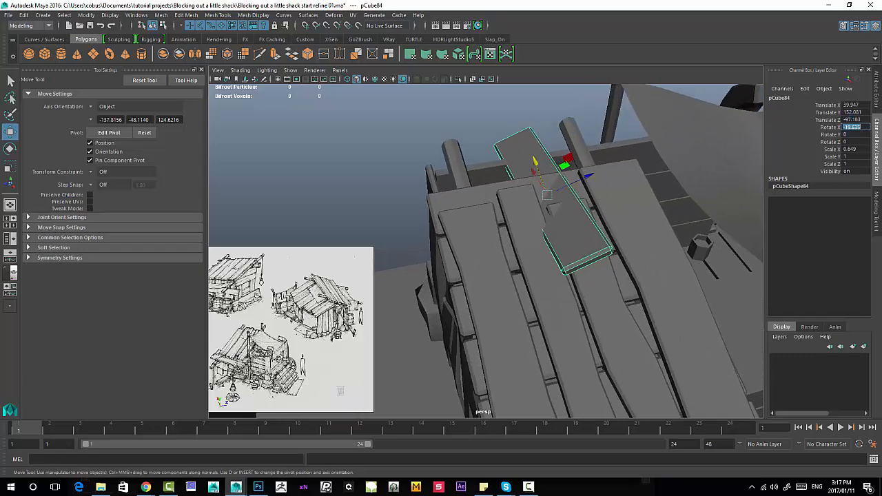
text(0)
key(Return)
alt+drag(565, 177, 580, 158)
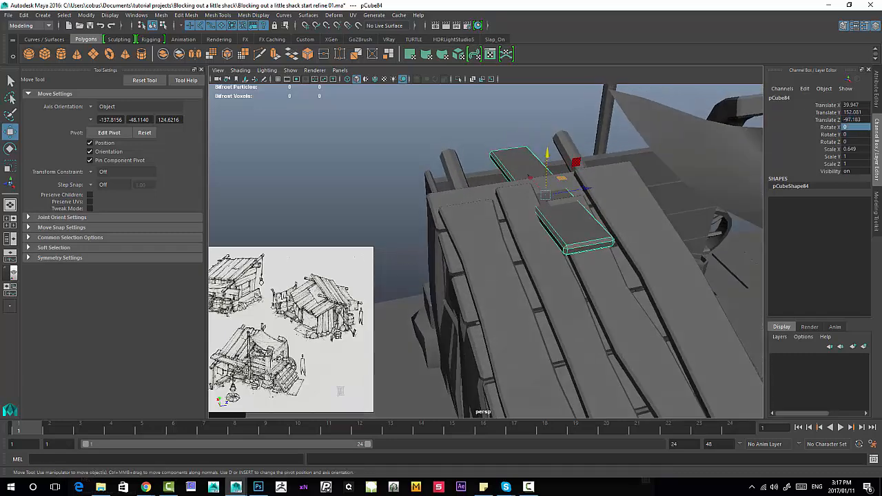
- Move the duplicated plank down from the roof and out in front of the wall at about mid-height
drag(545, 195, 565, 255)
alt+middle_drag(538, 303, 487, 168)
alt+drag(486, 167, 552, 190)
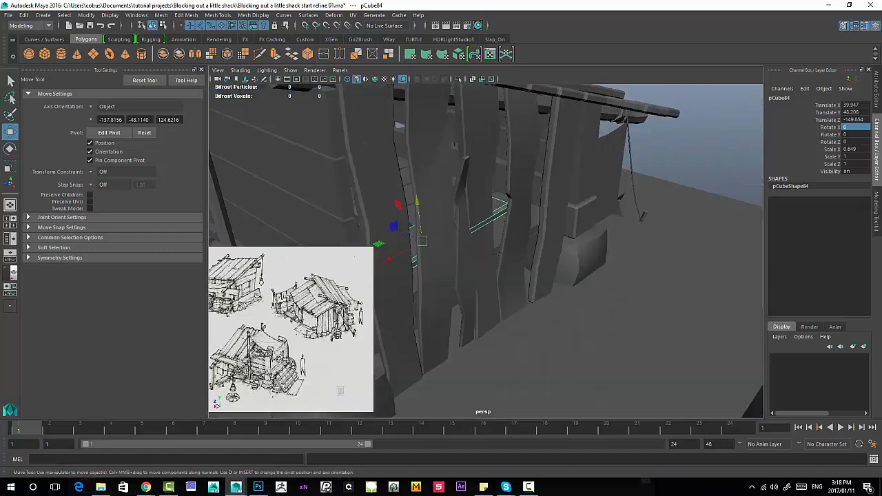
drag(376, 243, 456, 233)
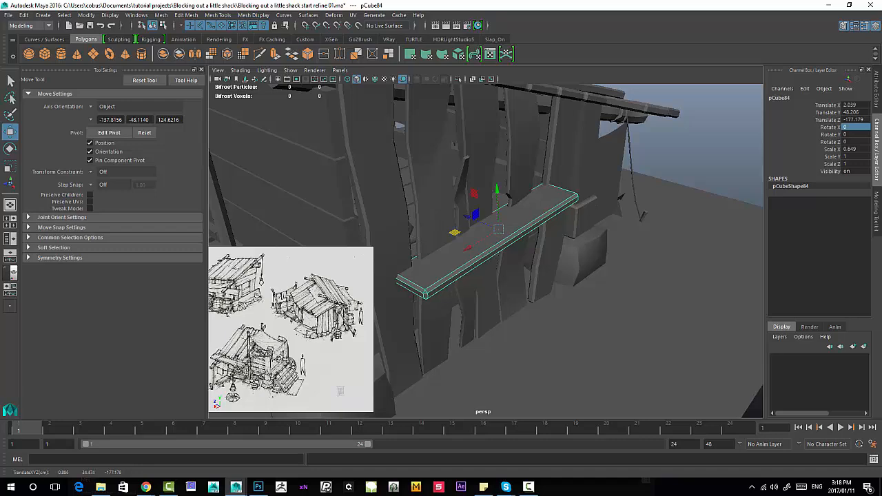
- Rotate the duplicated plank to -90 degrees about X so it faces the wall, and tilt it about 5.8 degrees about Z
alt+middle_drag(468, 224, 482, 251)
key(e)
alt+drag(483, 251, 544, 207)
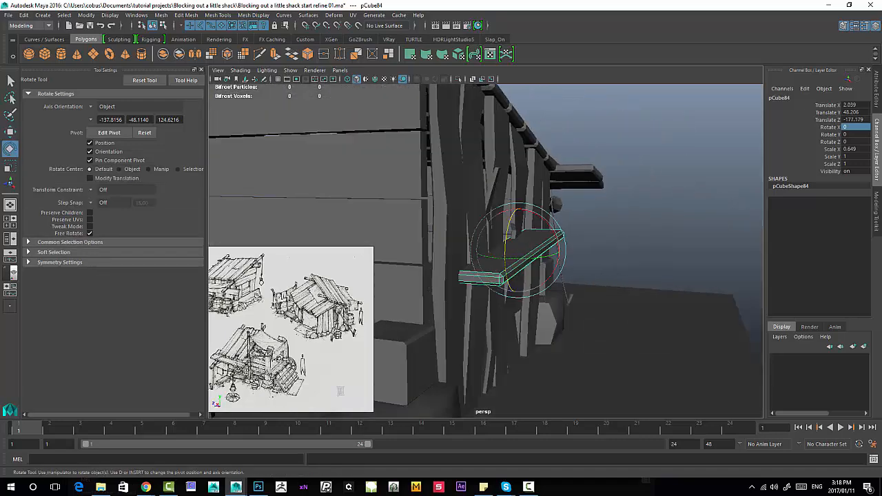
alt+right_drag(545, 207, 600, 214)
alt+middle_drag(599, 214, 557, 210)
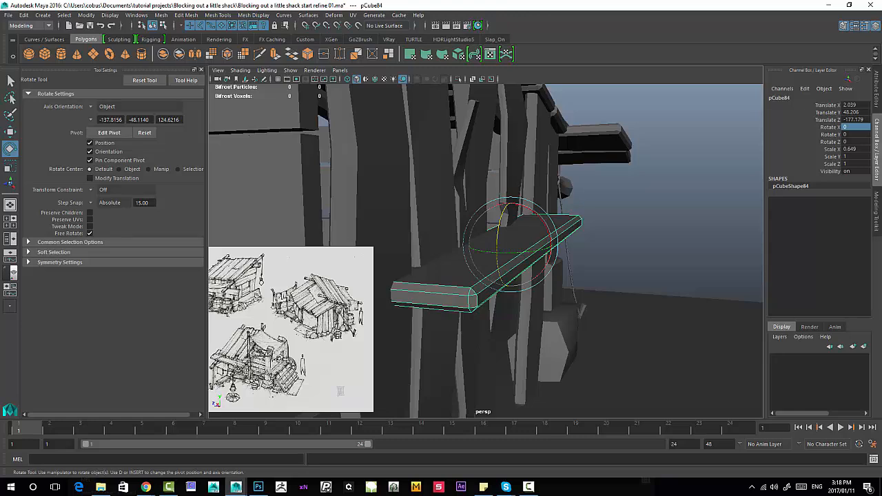
drag(507, 207, 373, 236)
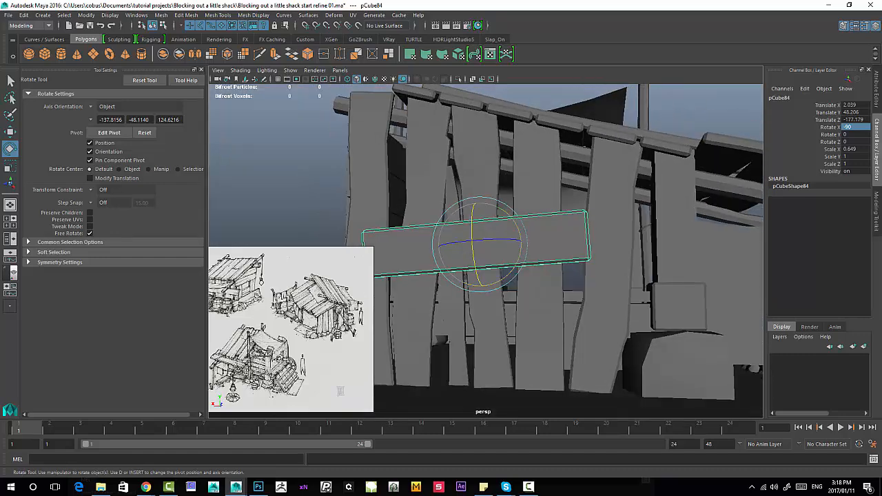
drag(520, 231, 522, 235)
- Move the crosswise plank back against the wall planks, to about -168.5 in Translate Z
alt+drag(522, 235, 397, 259)
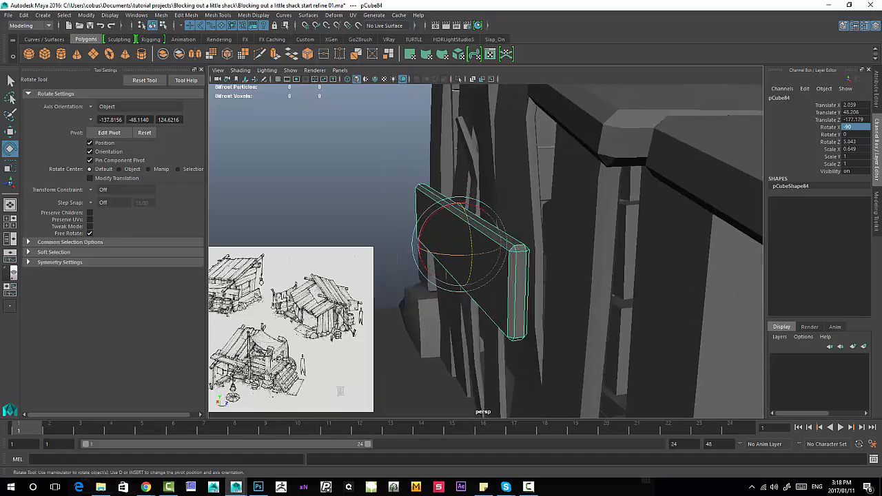
key(w)
drag(457, 241, 540, 224)
- Lower the crosswise plank's upper-edge vertices to make it a narrow horizontal board across the wall
right_drag(538, 222, 538, 239)
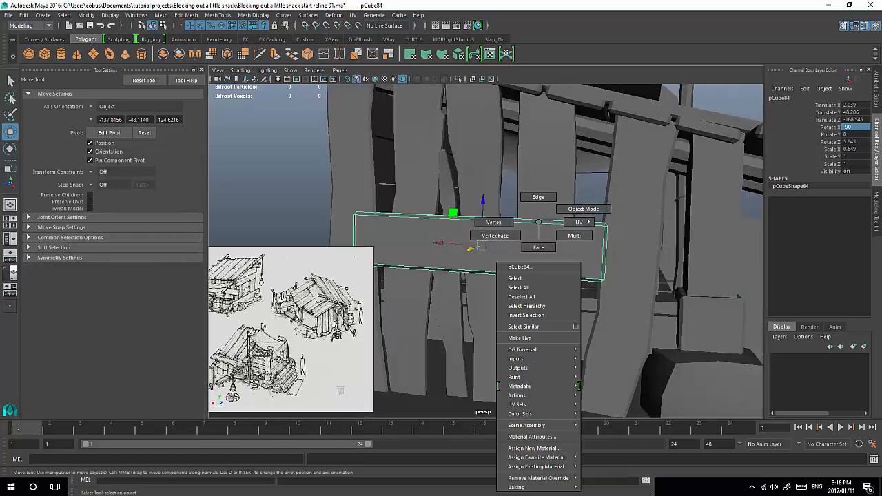
right_drag(494, 222, 494, 222)
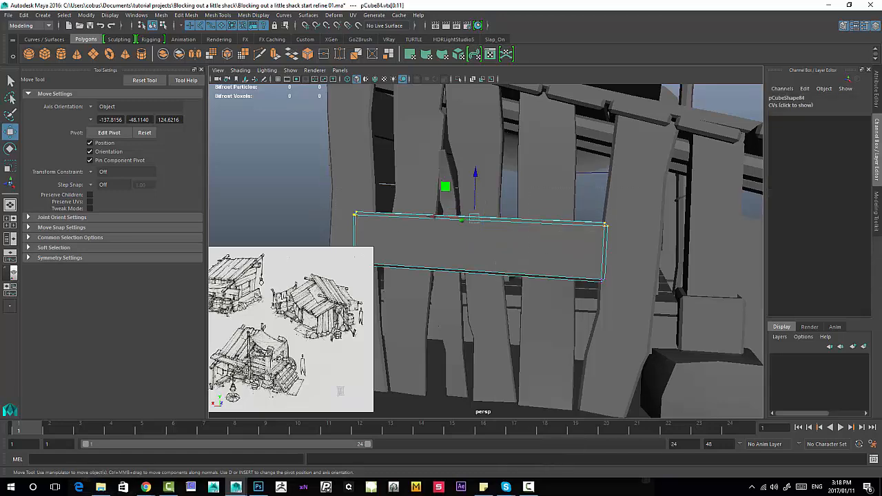
drag(475, 193, 498, 231)
alt+middle_drag(498, 231, 568, 256)
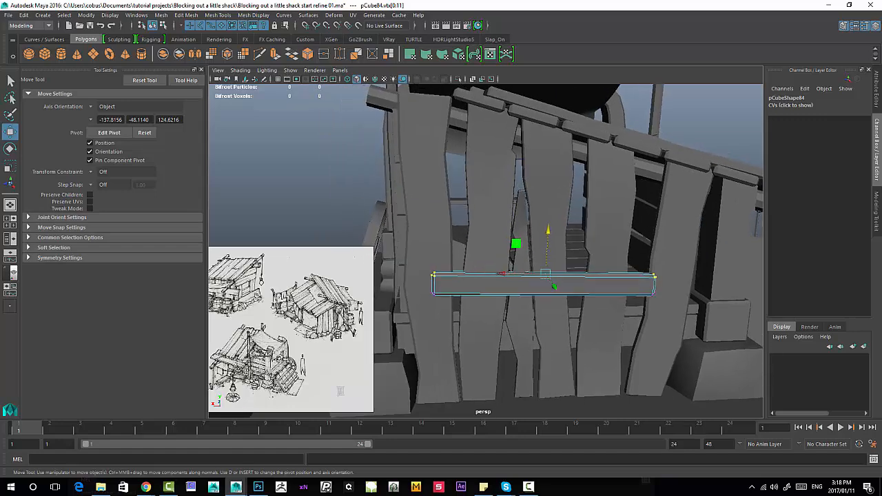
- Scale the crosswise board thinner in the direction facing the wall
alt+drag(483, 249, 576, 241)
alt+right_drag(576, 241, 610, 238)
right_drag(532, 222, 551, 214)
click(552, 198)
right_drag(531, 223, 578, 209)
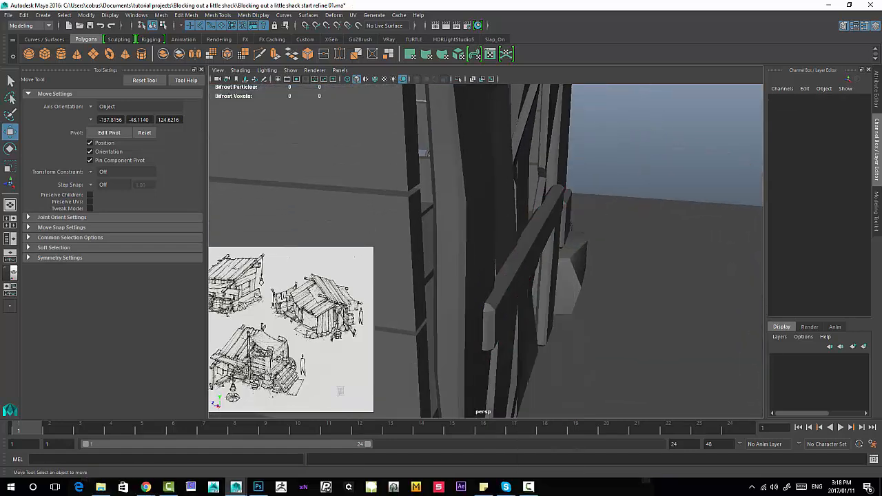
click(534, 238)
alt+drag(534, 238, 537, 258)
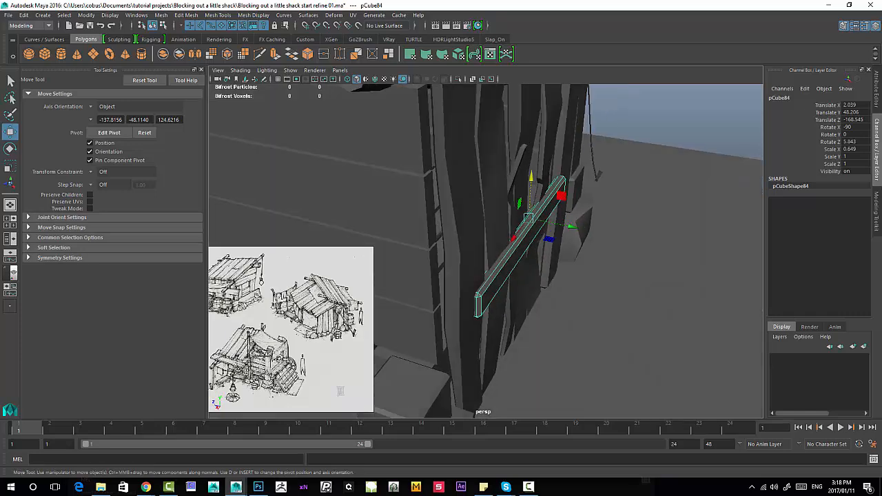
key(r)
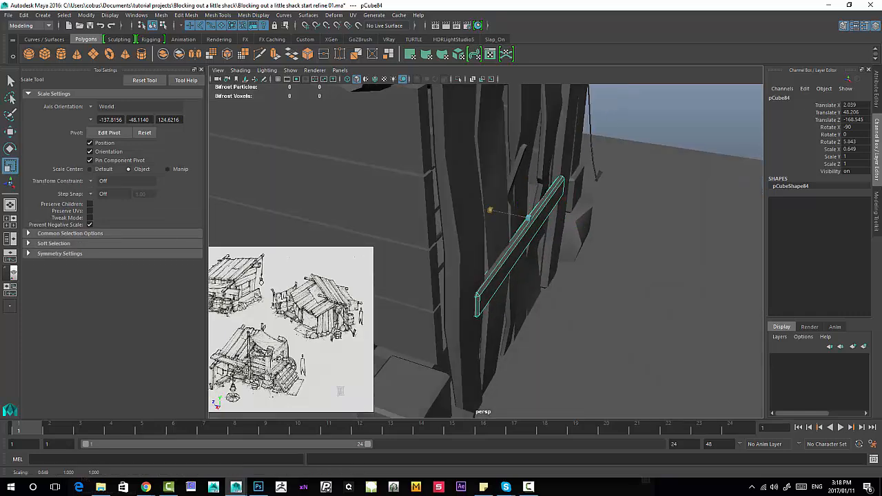
drag(490, 210, 490, 210)
alt+right_drag(496, 214, 441, 221)
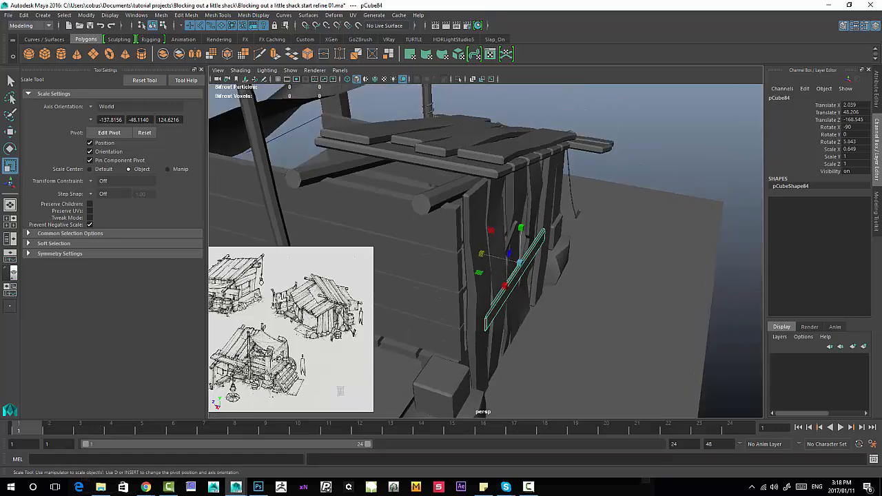
- Move the thinned crosswise board in depth to about -172.0 in Translate Z so it sits against the wall planks
alt+drag(483, 228, 524, 224)
alt+right_drag(497, 227, 552, 231)
alt+middle_drag(532, 250, 561, 224)
key(w)
drag(610, 231, 614, 233)
alt+drag(614, 232, 510, 207)
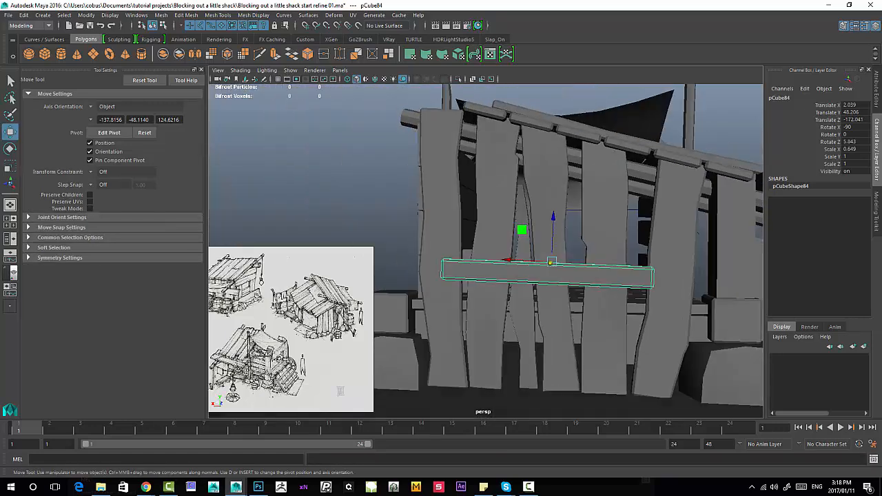
- Extend the crosswise board's right end to the sixth vertical plank by moving its end vertices outward
right_drag(623, 222, 583, 222)
drag(635, 243, 677, 306)
alt+middle_drag(672, 289, 560, 272)
alt+right_drag(560, 272, 600, 273)
drag(507, 261, 599, 267)
alt+right_drag(599, 267, 538, 270)
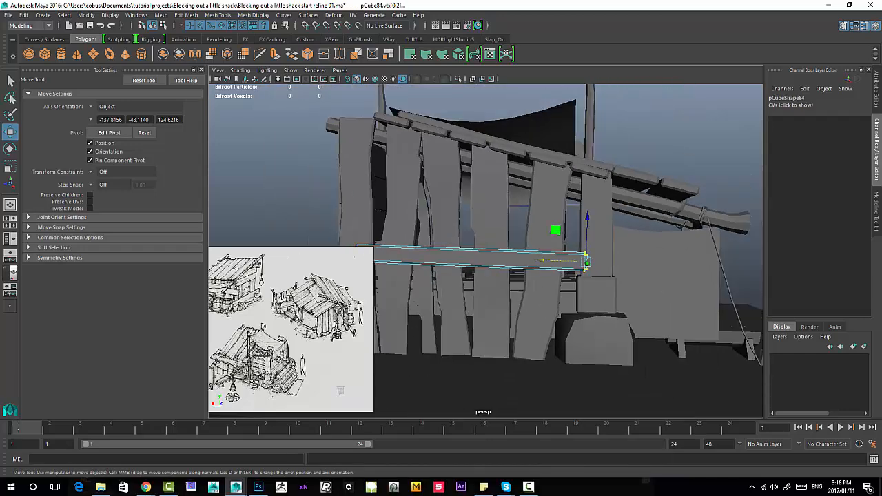
- Select the crosswise board's left-end vertices and examine how that end sits over the first vertical plank
alt+middle_drag(537, 270, 640, 269)
drag(430, 223, 475, 281)
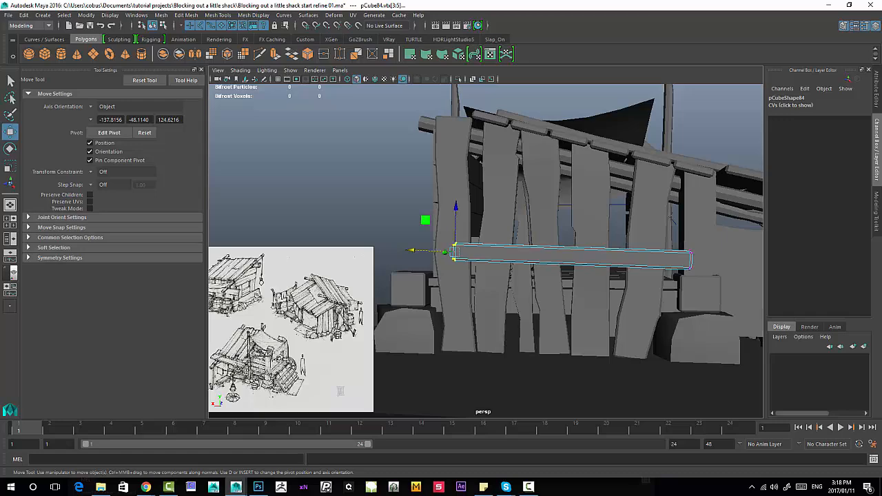
alt+right_drag(474, 281, 524, 282)
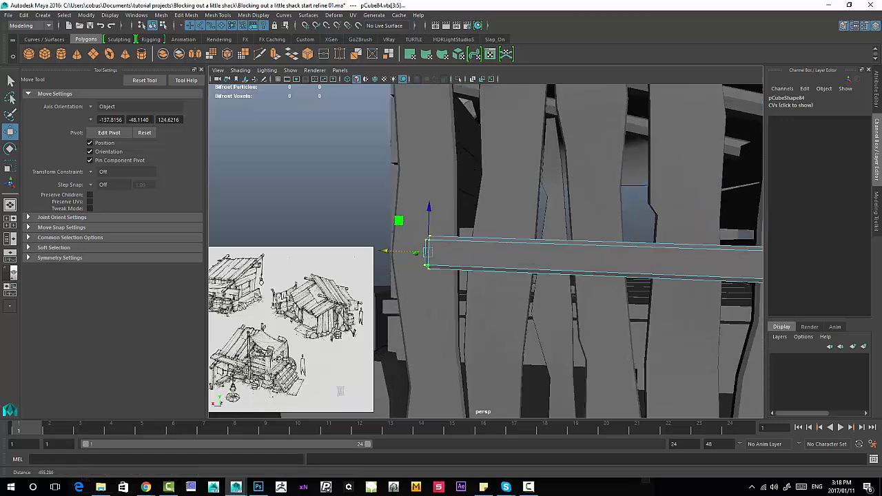
alt+middle_drag(524, 282, 641, 279)
alt+drag(641, 279, 713, 312)
alt+middle_drag(714, 312, 601, 332)
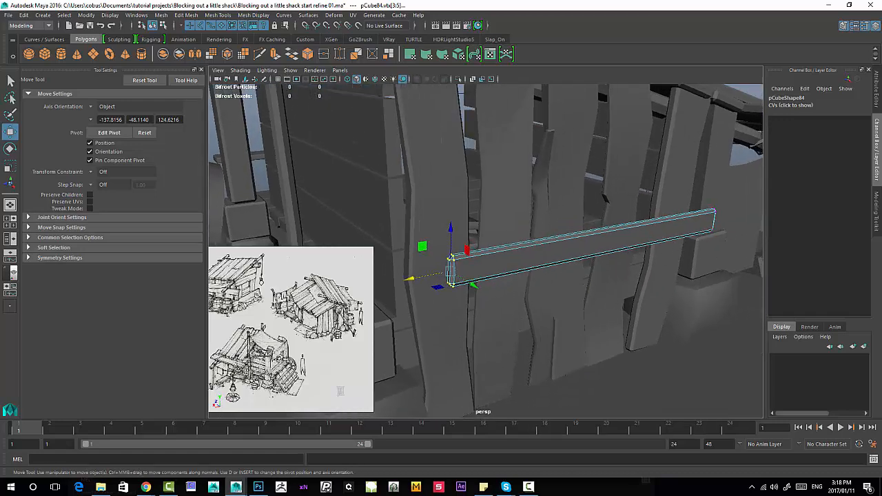
alt+drag(601, 332, 514, 303)
alt+right_drag(514, 304, 569, 304)
alt+right_drag(694, 184, 641, 197)
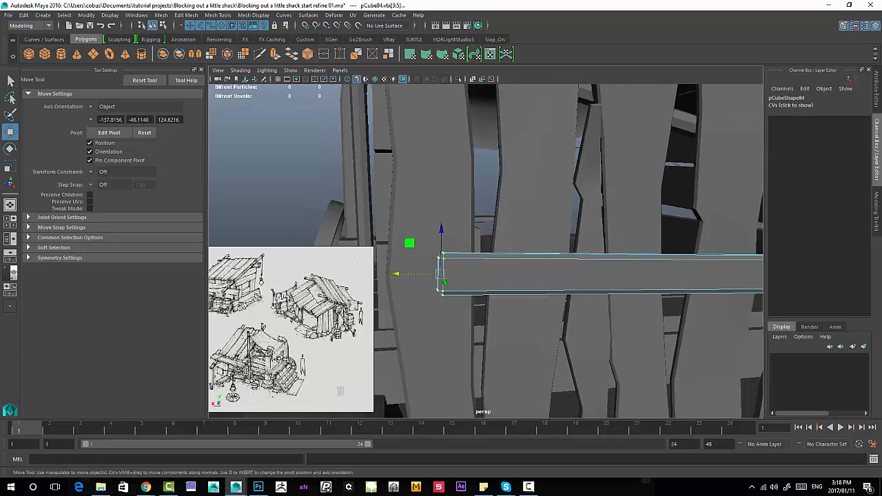
- Try to lengthen the whole crosswise board by scaling it along its length
alt+middle_drag(598, 225, 496, 222)
right_drag(497, 222, 538, 209)
click(531, 264)
alt+right_drag(531, 264, 476, 265)
alt+middle_drag(482, 266, 455, 225)
key(r)
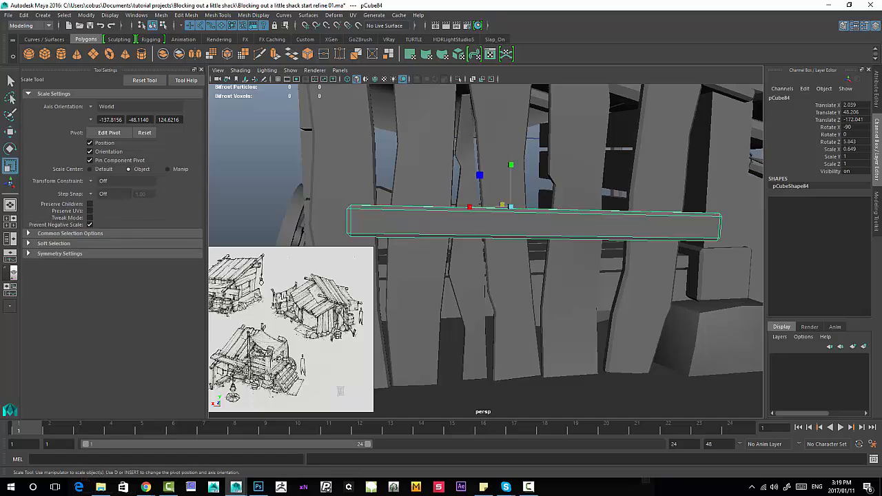
drag(469, 207, 513, 207)
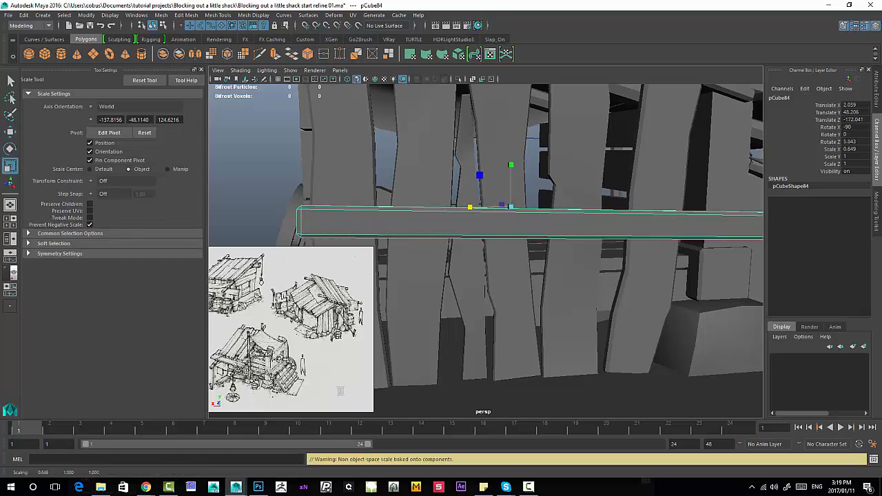
mouse_move(471, 208)
alt+mouse_down()
mouse_move(541, 237)
mouse_move(641, 210)
mouse_move(590, 224)
mouse_move(476, 221)
mouse_move(470, 207)
alt+mouse_up()
- Select the vertices at the crosswise board's left end and activate the Move tool for them
right_drag(432, 218, 388, 218)
drag(312, 171, 357, 238)
alt+middle_drag(442, 221, 482, 241)
alt+right_drag(481, 242, 545, 242)
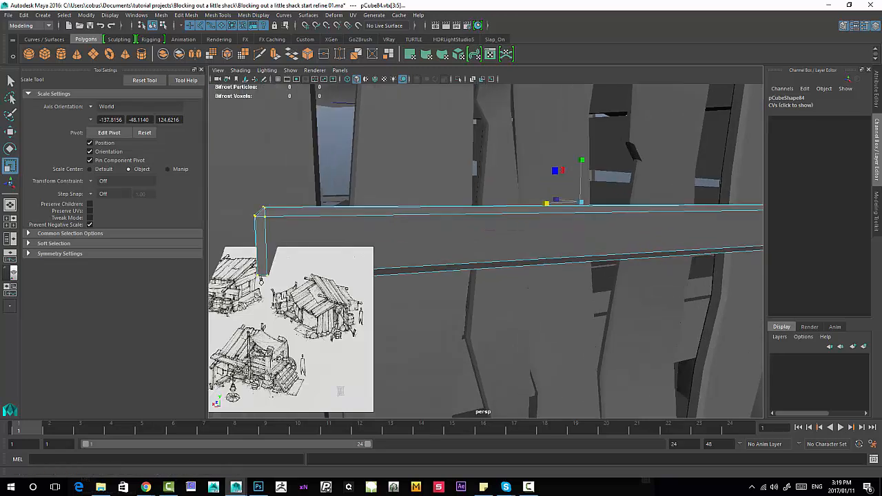
alt+middle_drag(337, 226, 369, 210)
right_click(369, 209)
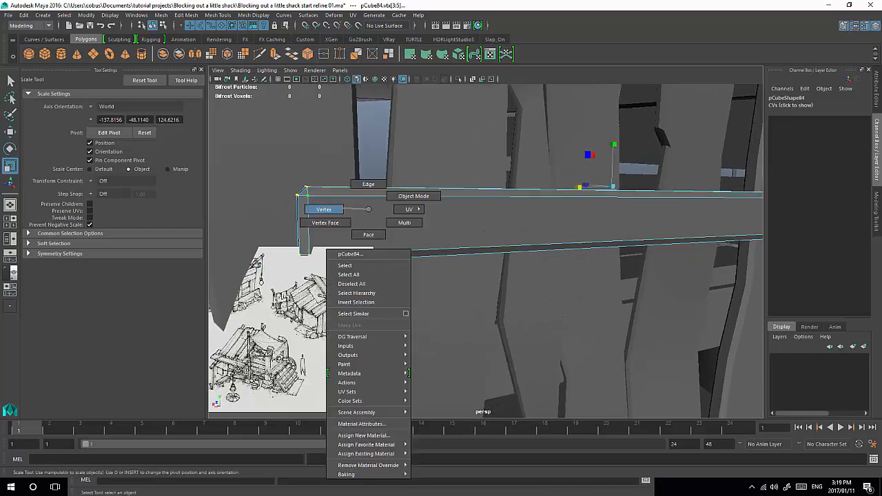
click(338, 209)
key(e)
key(w)
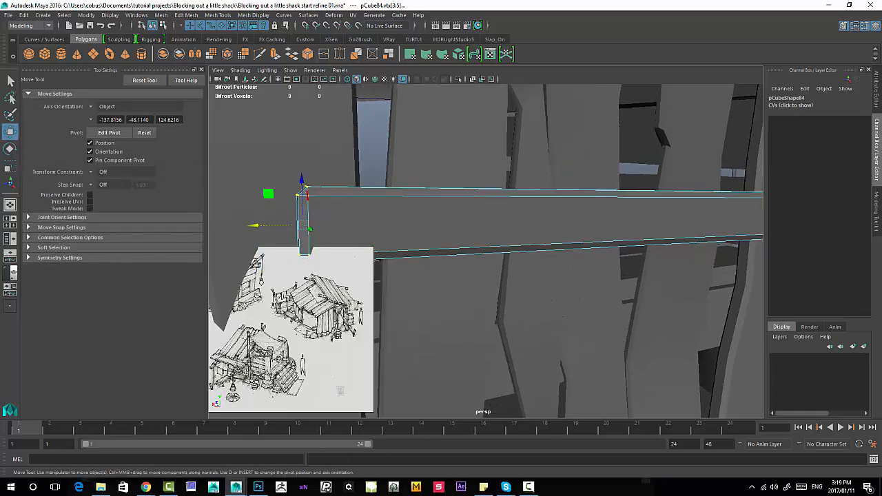
- Try World axis orientation for the Move tool, and return it to Object
click(110, 107)
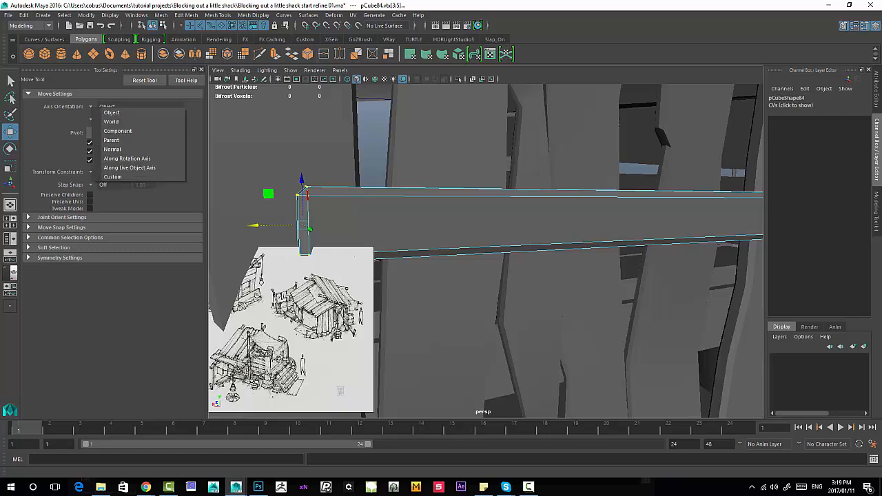
click(114, 121)
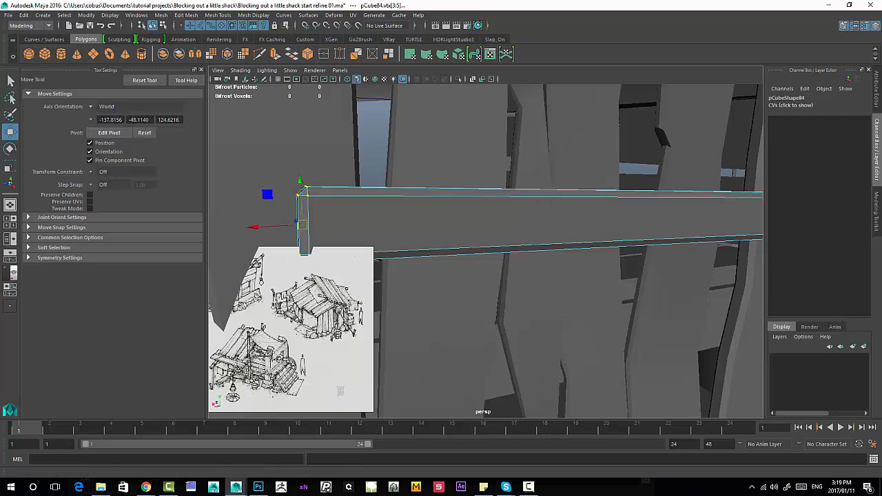
click(110, 107)
click(103, 113)
- Move the selected left-end vertices outward to extend the board farther across the first vertical plank
scroll(483, 221, down, 5)
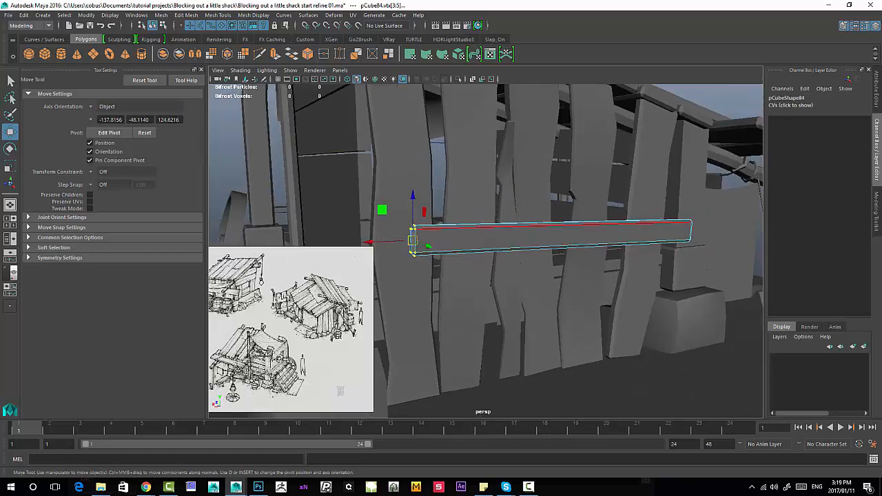
scroll(483, 234, up, 5)
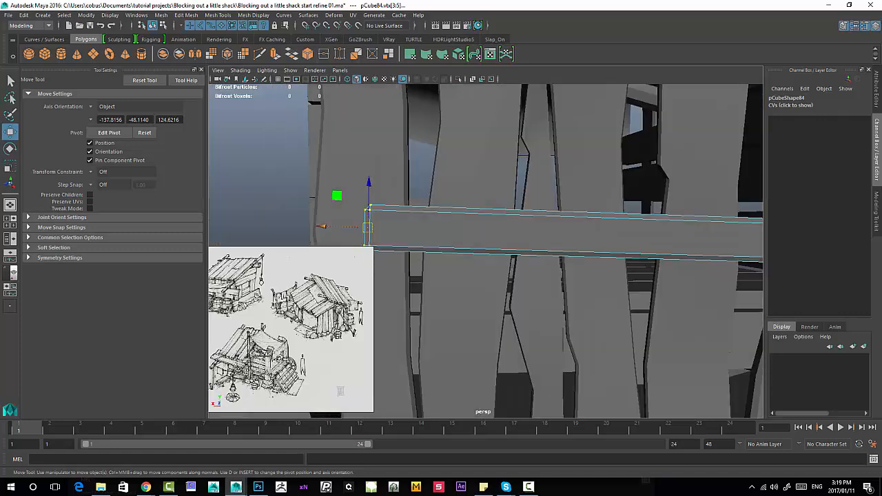
scroll(483, 249, down, 2)
alt+middle_drag(356, 235, 373, 248)
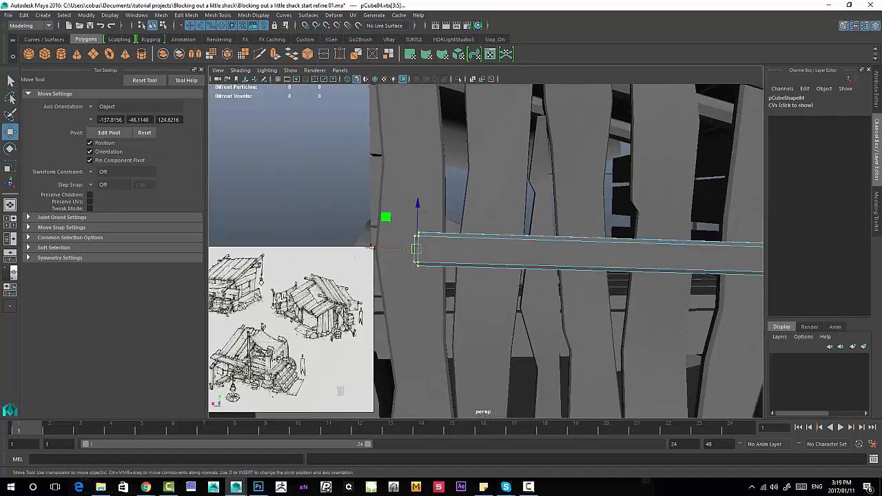
drag(372, 247, 348, 247)
alt+middle_drag(348, 247, 319, 243)
alt+drag(441, 242, 510, 224)
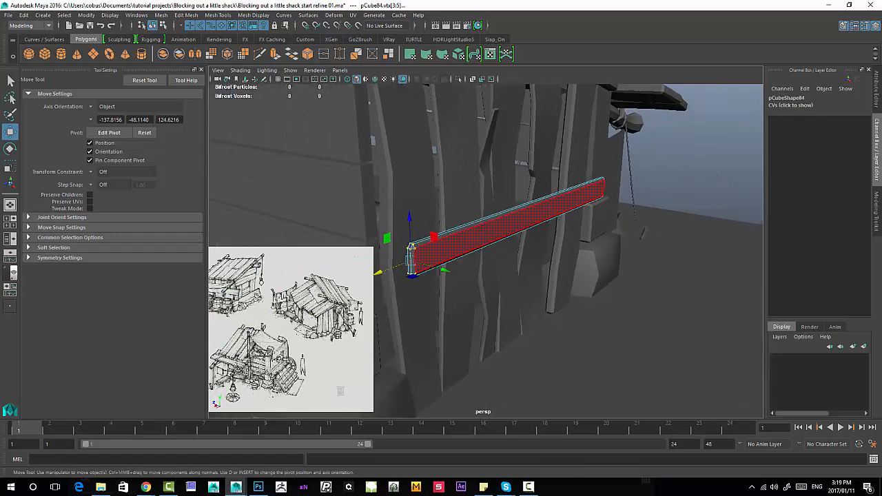
- Add four evenly spaced edge loops across the crosswise board by connecting from one of its long upper edges
right_drag(506, 220, 553, 206)
click(545, 209)
alt+drag(544, 209, 571, 195)
right_drag(571, 195, 581, 130)
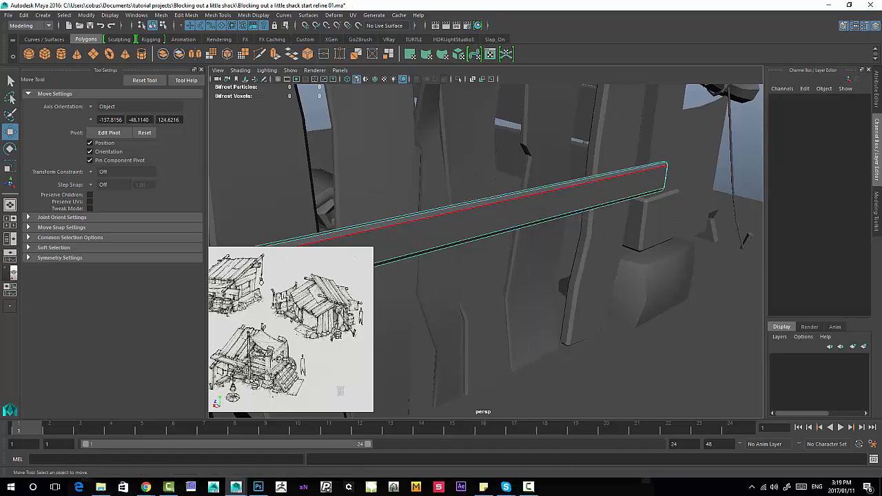
click(562, 189)
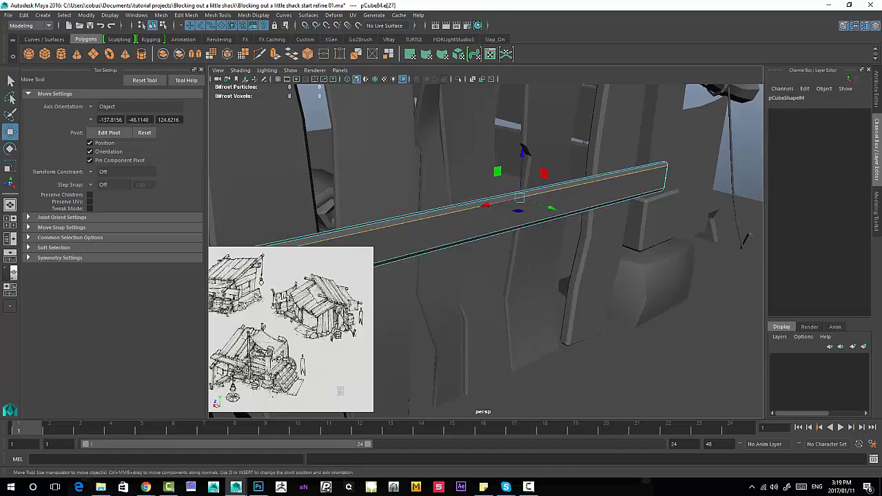
click(876, 213)
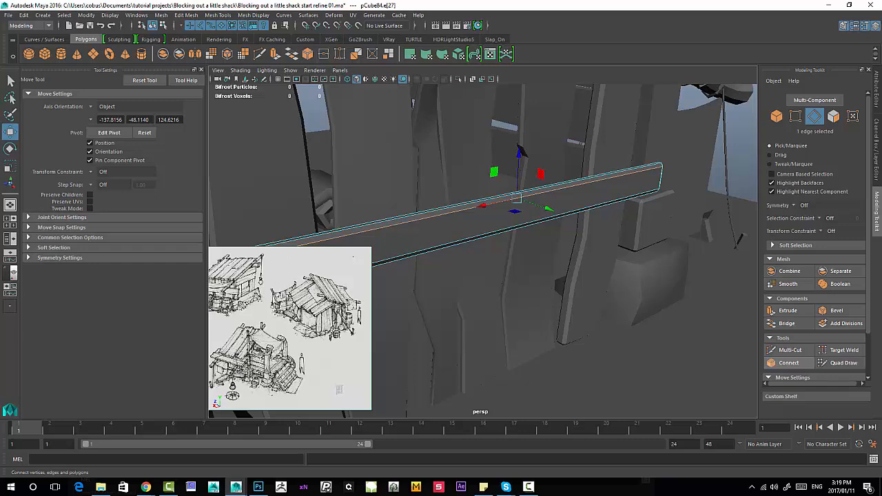
click(789, 363)
alt+drag(586, 219, 531, 230)
key(w)
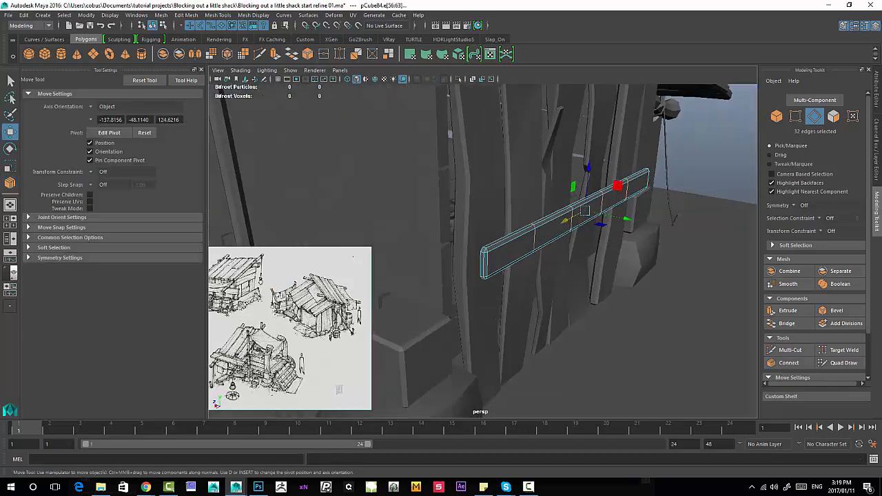
- Lower the upper-edge vertices at the first added loop from the board's left end to make the edge uneven
alt+right_drag(482, 227, 527, 225)
alt+middle_drag(476, 223, 366, 208)
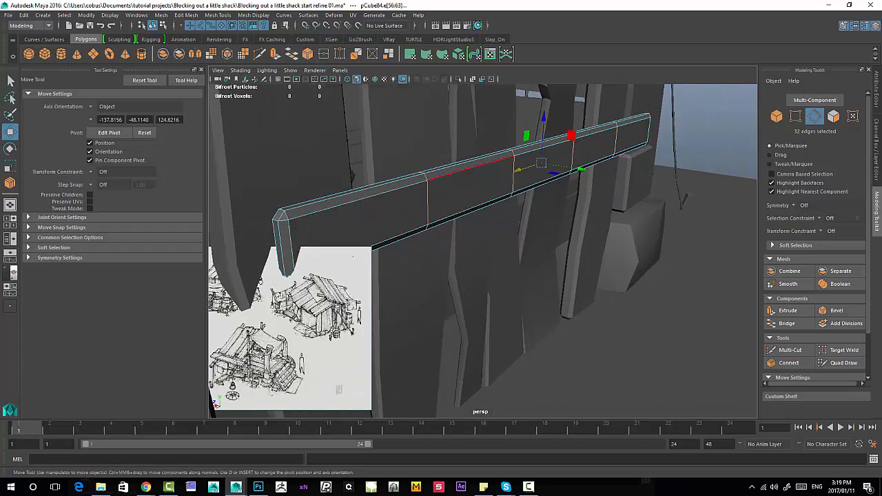
alt+drag(468, 169, 386, 169)
right_drag(325, 172, 281, 172)
drag(290, 153, 319, 181)
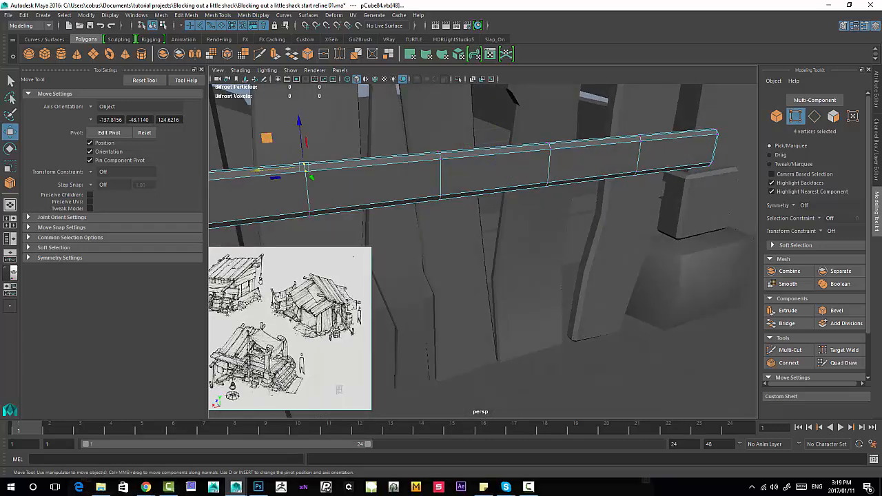
drag(267, 138, 269, 147)
- Lower the third added loop's upper-edge vertices and shift them toward the board's right end to form a dip
alt+drag(476, 190, 420, 182)
alt+middle_drag(483, 180, 404, 187)
mouse_move(418, 126)
mouse_down()
mouse_move(449, 176)
mouse_move(421, 128)
mouse_move(427, 132)
mouse_up()
alt+middle_drag(458, 131, 376, 142)
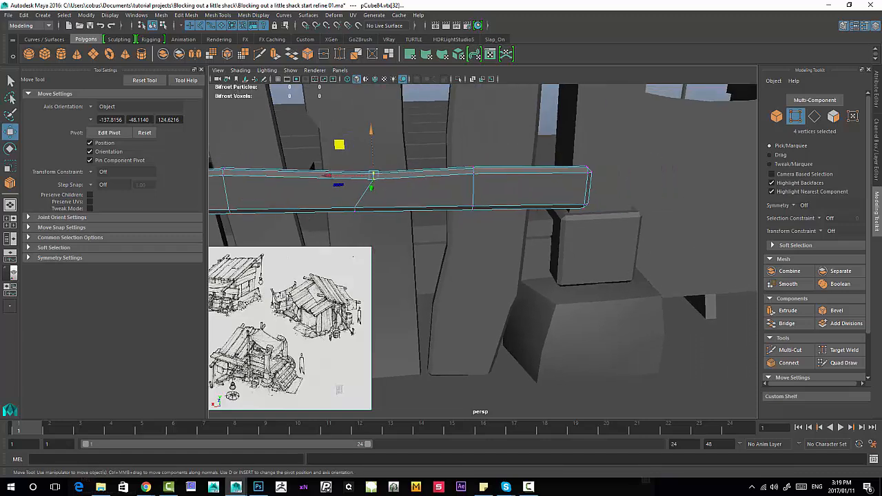
alt+drag(427, 166, 375, 159)
alt+right_drag(427, 165, 365, 166)
alt+drag(442, 172, 403, 169)
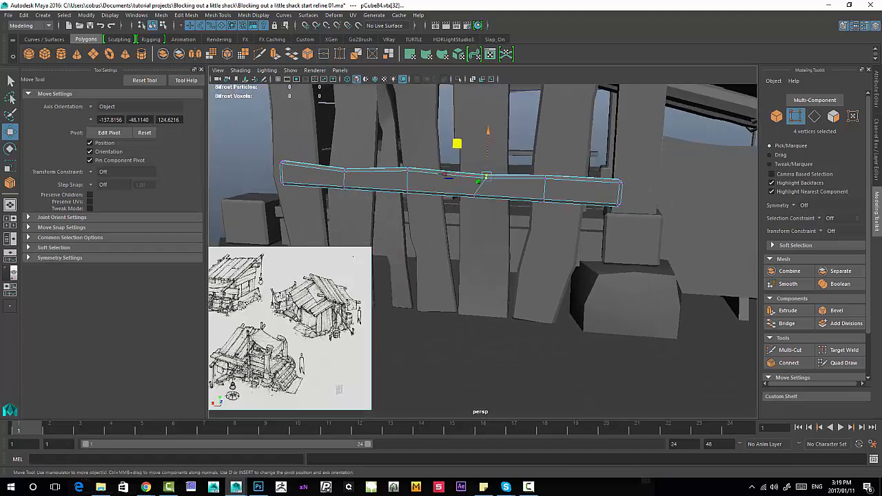
alt+middle_drag(482, 155, 536, 176)
- Select the continuous loop of narrow rim faces running around the crosswise board's top, ends and underside
alt+drag(524, 207, 365, 201)
alt+right_drag(386, 201, 510, 165)
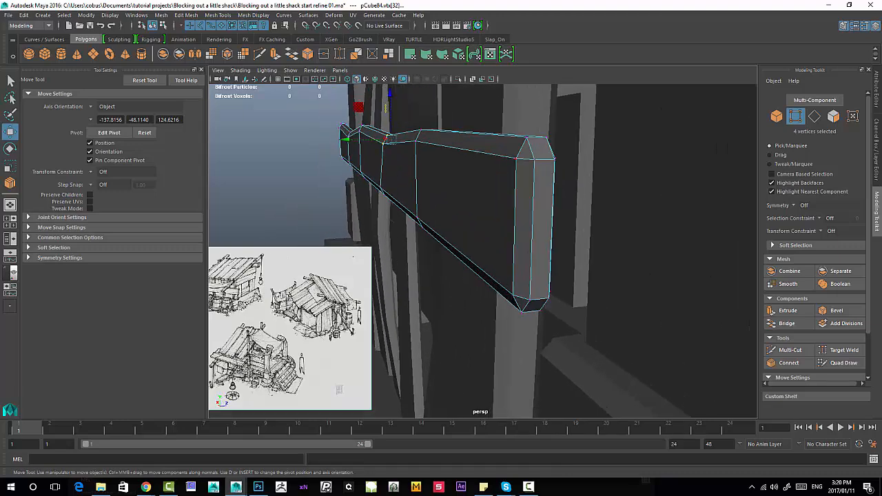
alt+drag(483, 165, 452, 221)
right_drag(418, 222, 417, 194)
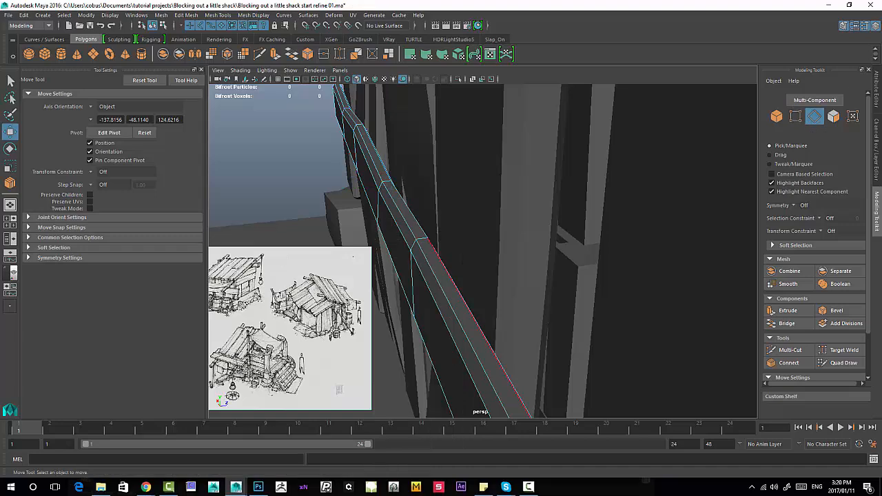
alt+middle_drag(469, 303, 458, 187)
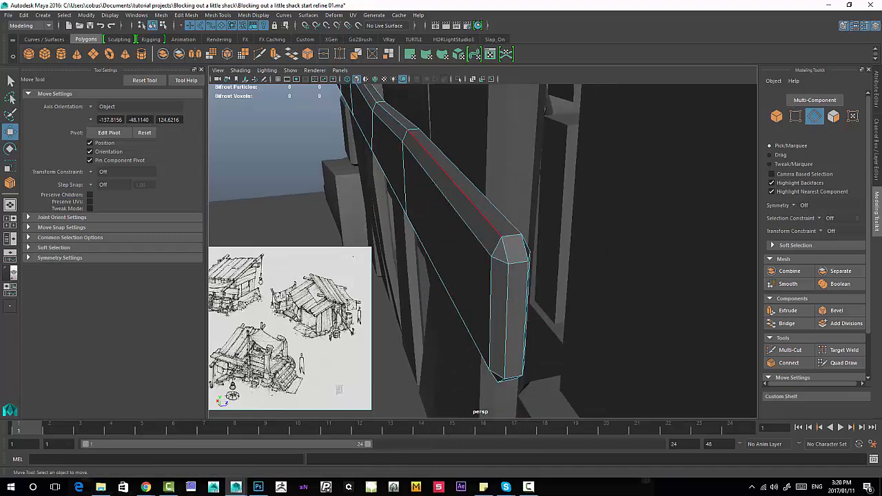
right_drag(477, 203, 478, 223)
click(492, 213)
shift+click(516, 249)
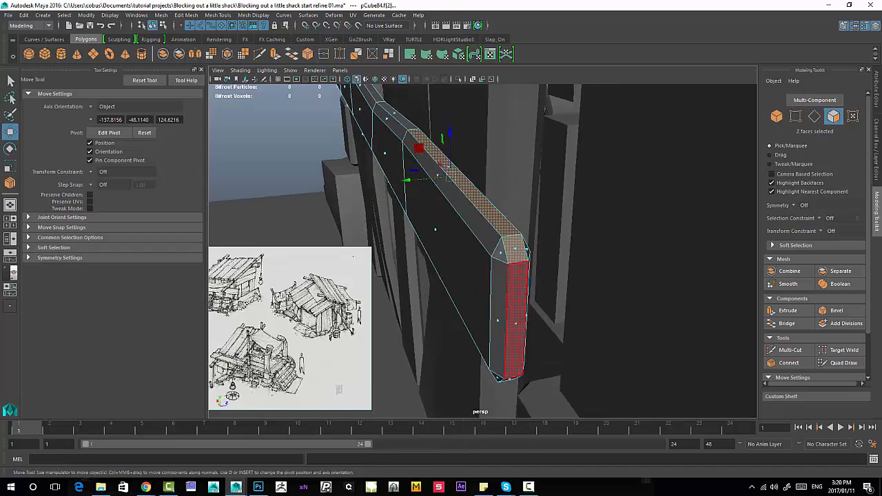
shift+double_click(515, 310)
- Set the Move tool's axis orientation to Normal for the selected rim faces
alt+drag(514, 297, 637, 279)
alt+middle_drag(638, 279, 613, 280)
alt+drag(538, 275, 621, 279)
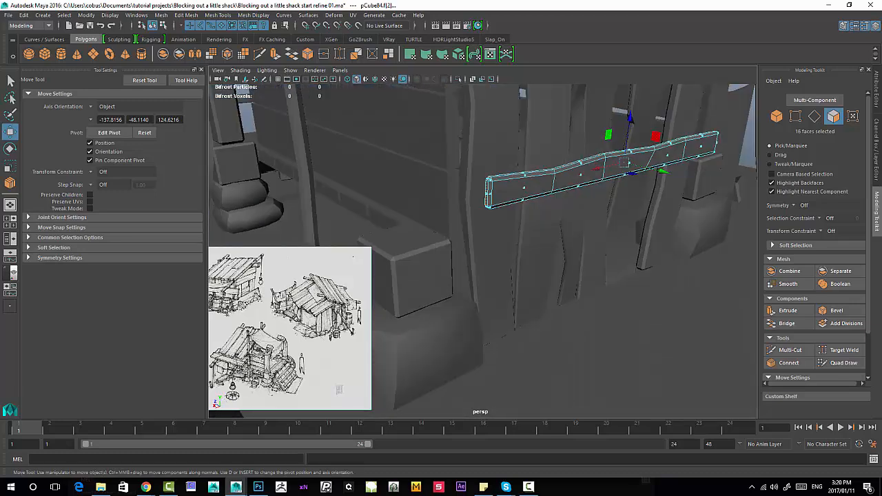
scroll(600, 276, up, 4)
alt+middle_drag(600, 276, 524, 276)
alt+drag(523, 276, 614, 273)
scroll(613, 272, up, 3)
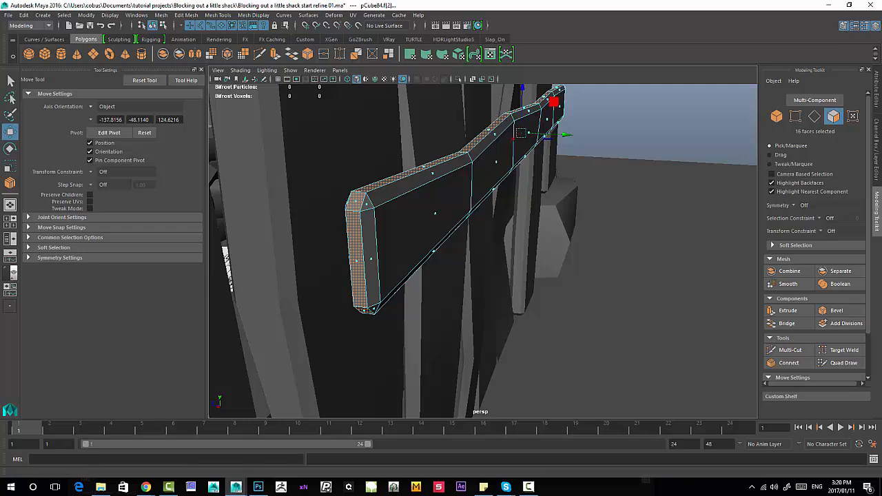
click(104, 106)
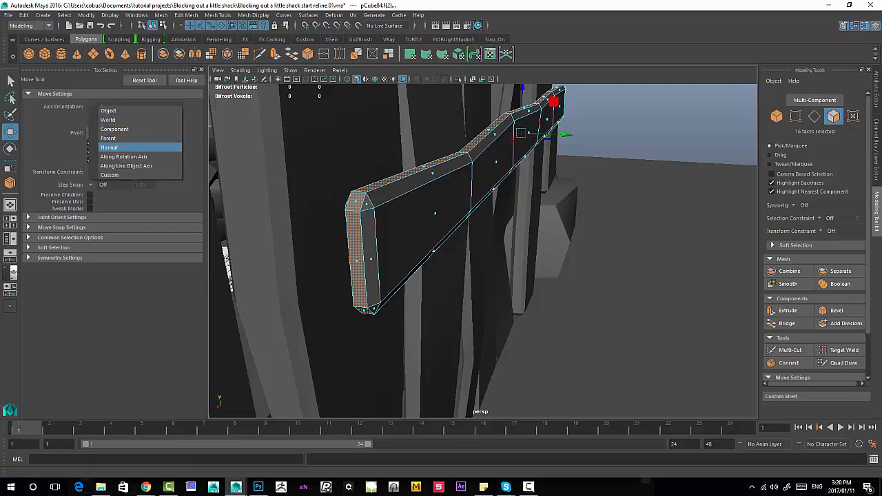
click(111, 148)
alt+drag(424, 181, 397, 187)
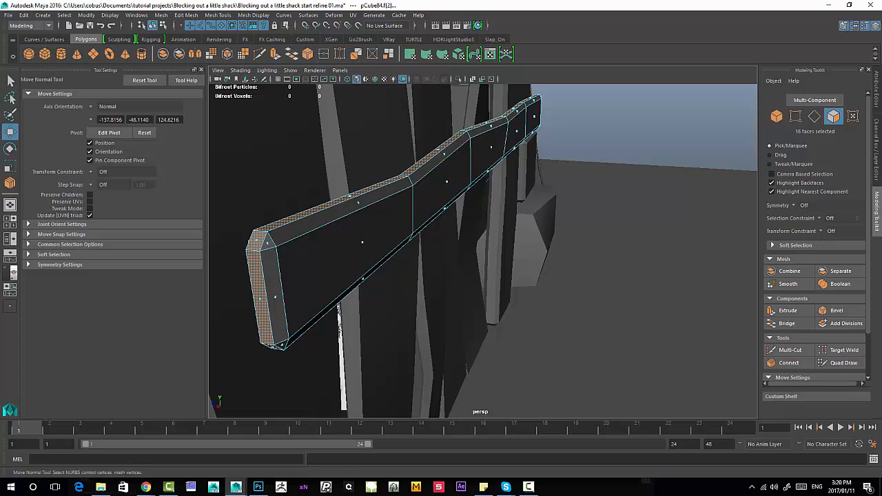
alt+drag(431, 185, 451, 179)
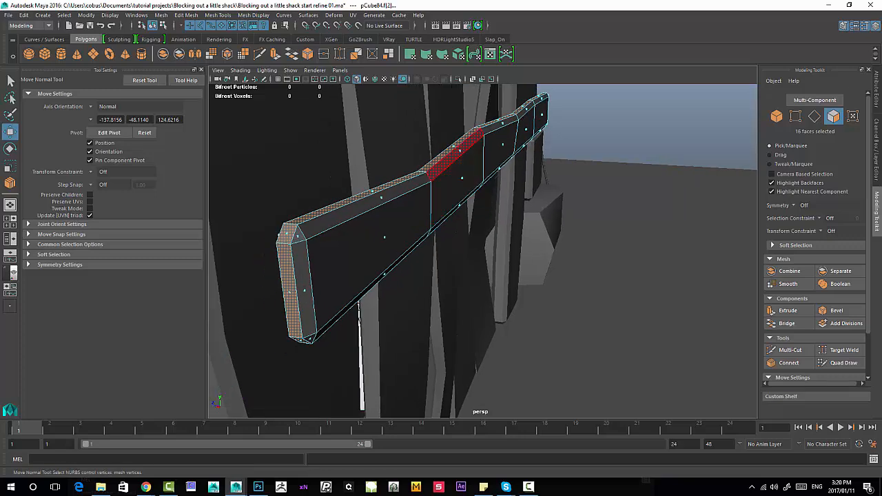
mouse_move(452, 157)
alt+middle_down()
mouse_move(464, 171)
mouse_move(453, 171)
alt+middle_up()
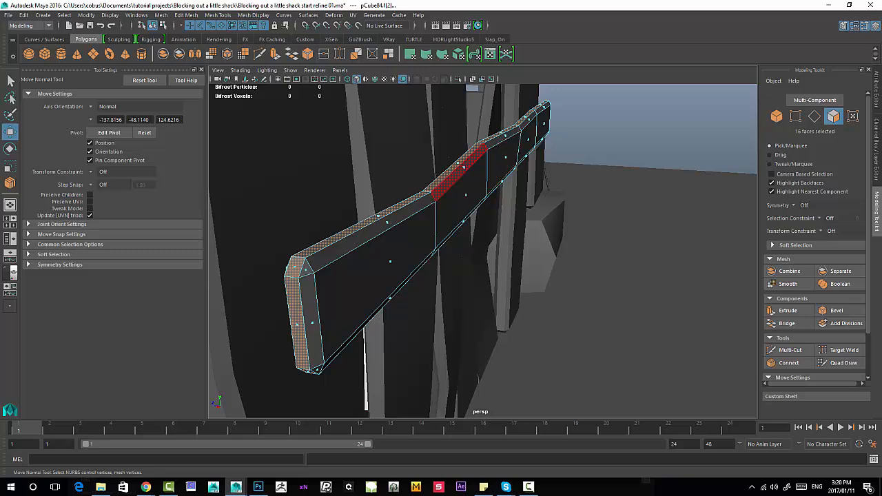
right_drag(488, 159, 464, 158)
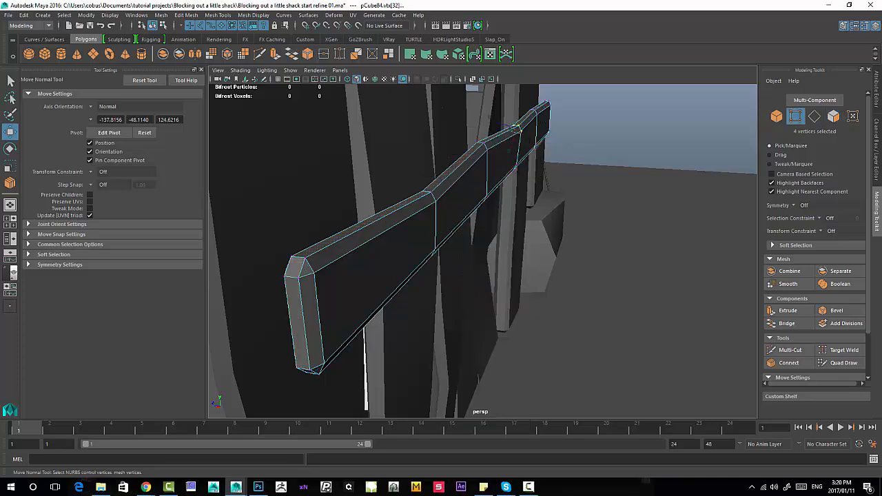
mouse_move(427, 207)
alt+mouse_down()
mouse_move(483, 224)
mouse_move(442, 214)
alt+mouse_up()
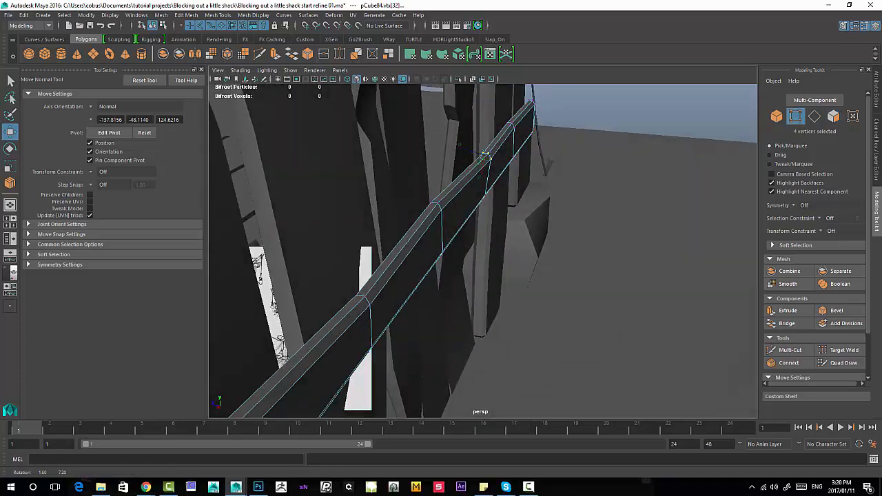
alt+right_drag(407, 200, 426, 192)
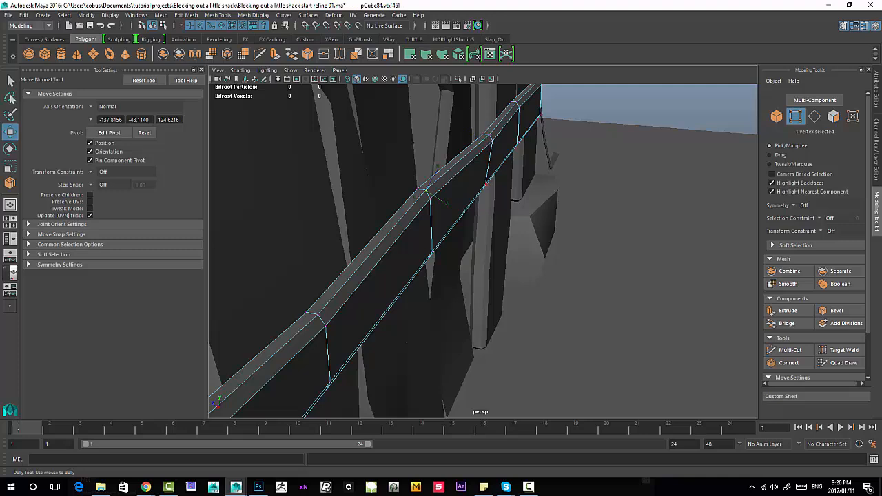
shift+double_click(489, 135)
alt+right_drag(455, 190, 426, 193)
key(ctrl+z)
key(ctrl+z)
key(ctrl+z)
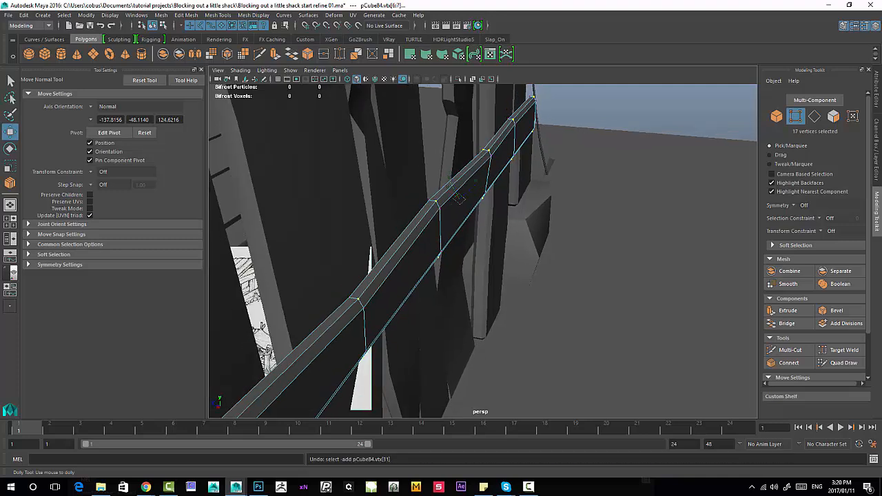
key(ctrl+z)
key(ctrl+z)
key(ctrl+z)
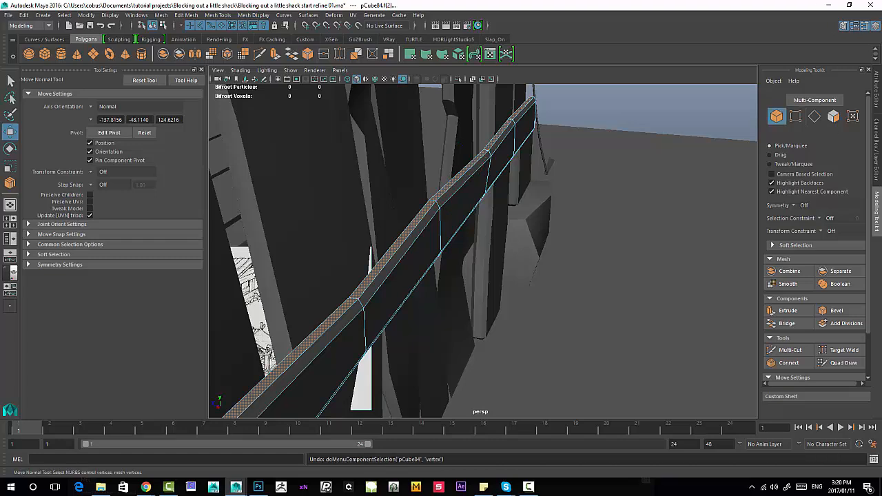
- Convert the crosswise board's rim face selection into a selection of the vertices around those faces
alt+middle_drag(449, 190, 467, 174)
right_drag(466, 173, 422, 174)
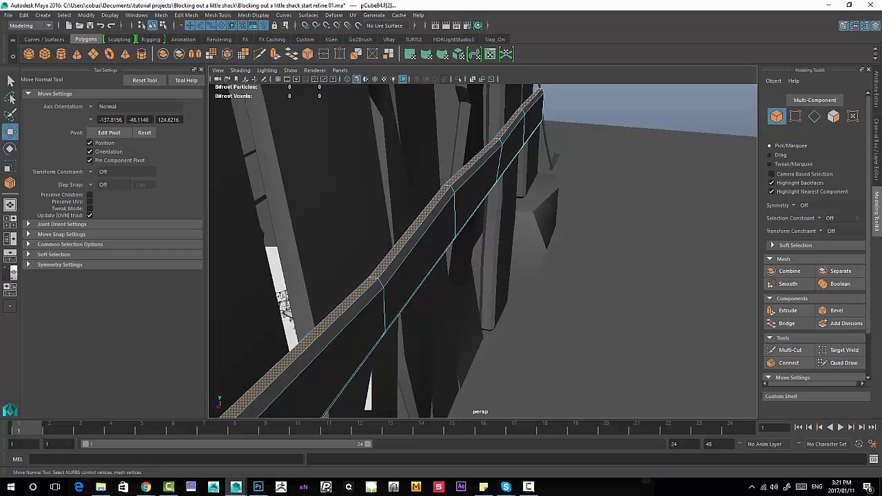
key(ctrl+F9)
alt+drag(384, 335, 303, 300)
alt+right_drag(372, 300, 417, 298)
alt+middle_drag(442, 293, 307, 322)
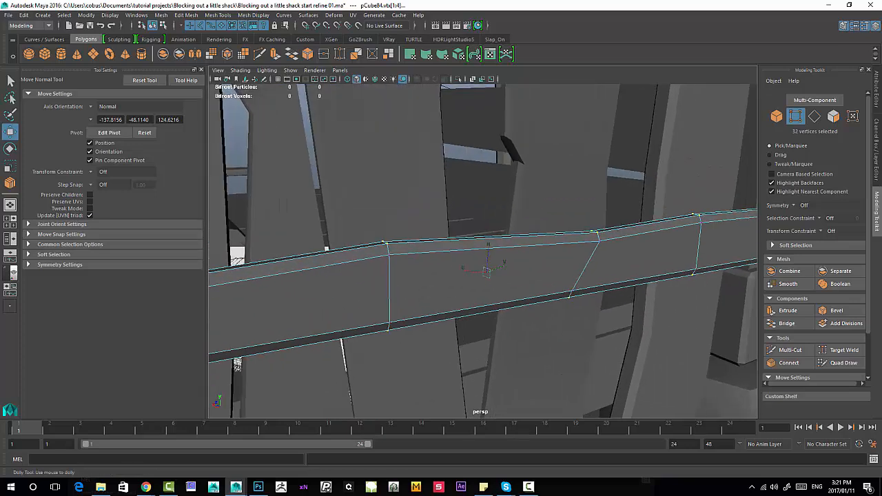
alt+right_drag(308, 323, 400, 320)
alt+drag(400, 320, 224, 253)
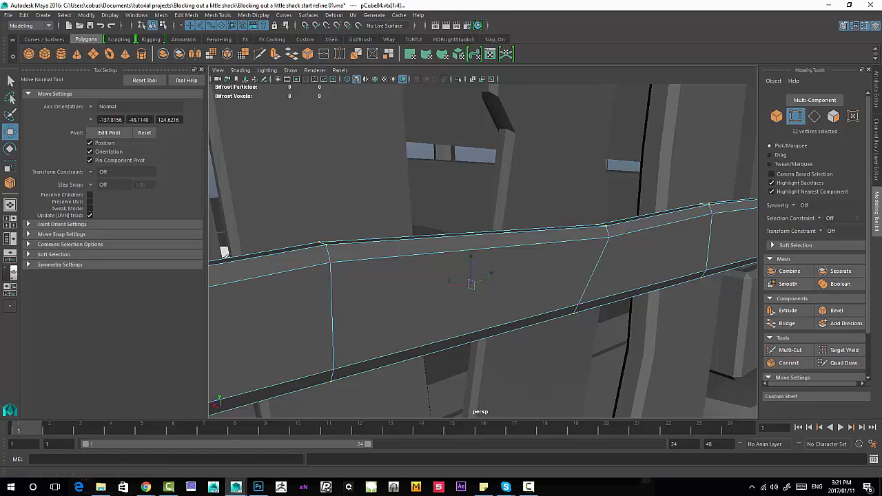
alt+drag(224, 252, 308, 282)
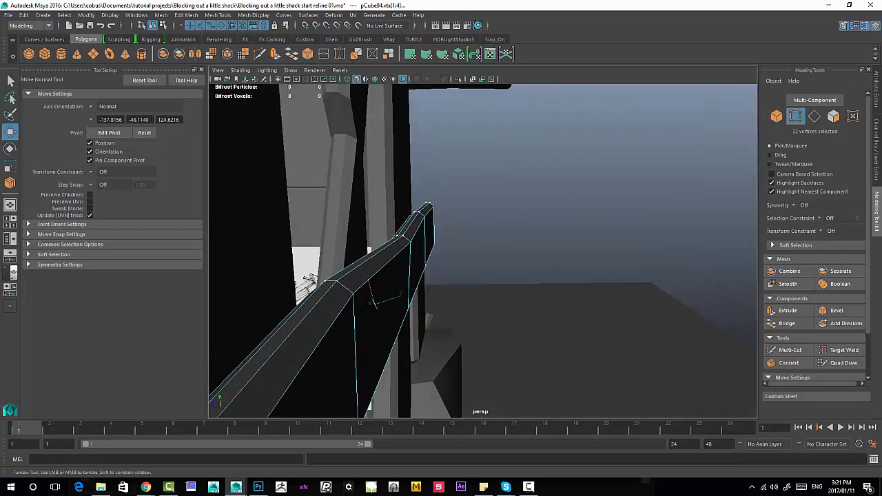
- Scale the selected rim vertices across the board's thickness to widen the rim faces and narrow the bevels
drag(368, 279, 300, 263)
key(r)
drag(447, 185, 448, 177)
key(ctrl+z)
alt+drag(386, 276, 545, 300)
alt+middle_drag(482, 283, 497, 245)
alt+right_drag(498, 245, 559, 251)
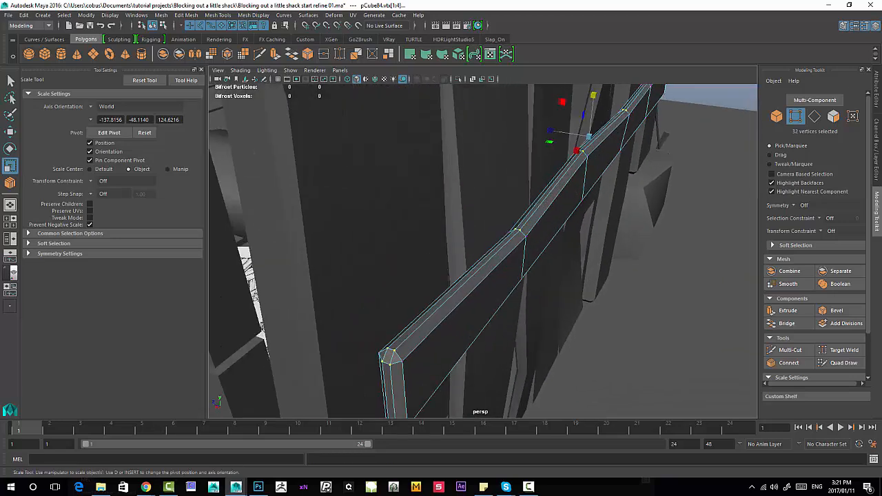
alt+drag(497, 255, 555, 242)
drag(466, 155, 403, 146)
alt+right_drag(404, 146, 455, 155)
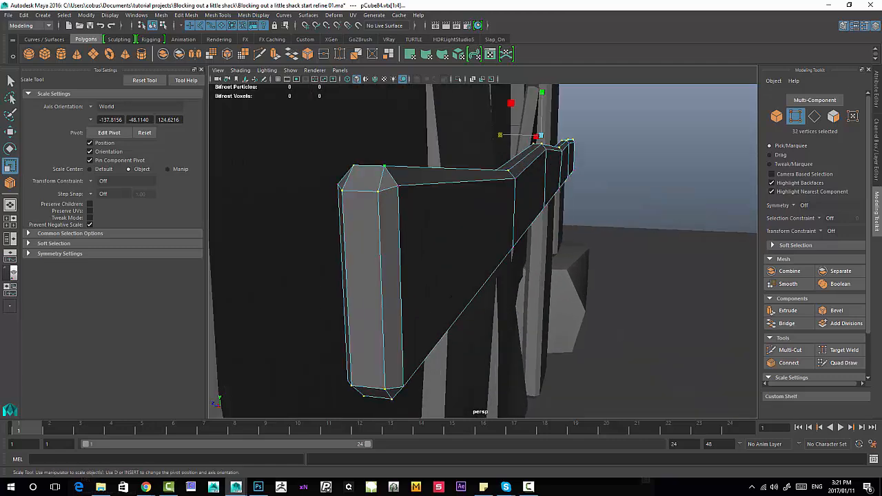
- Select the lower-edge vertices at the first loop from the board's left end and set the Move tool's axis orientation to Object
alt+drag(620, 262, 472, 251)
right_drag(487, 221, 531, 209)
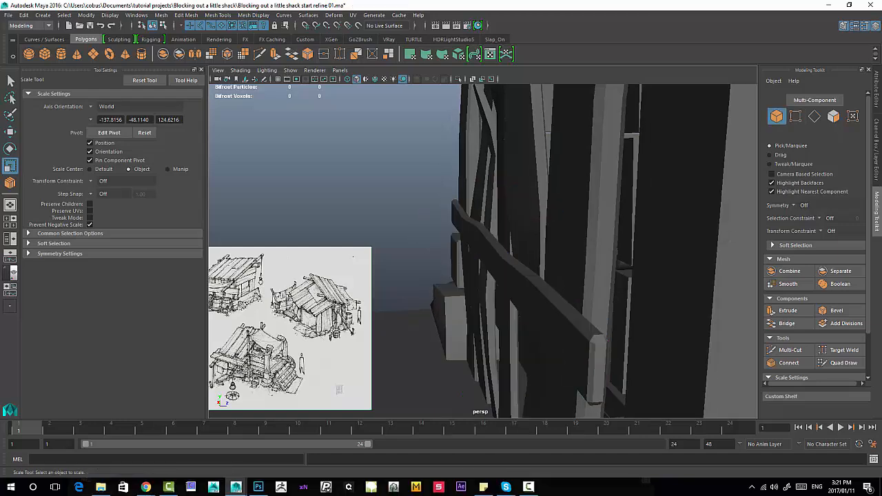
click(514, 270)
alt+drag(514, 266, 593, 234)
alt+right_drag(593, 234, 540, 194)
alt+right_drag(503, 222, 532, 221)
right_drag(532, 221, 491, 222)
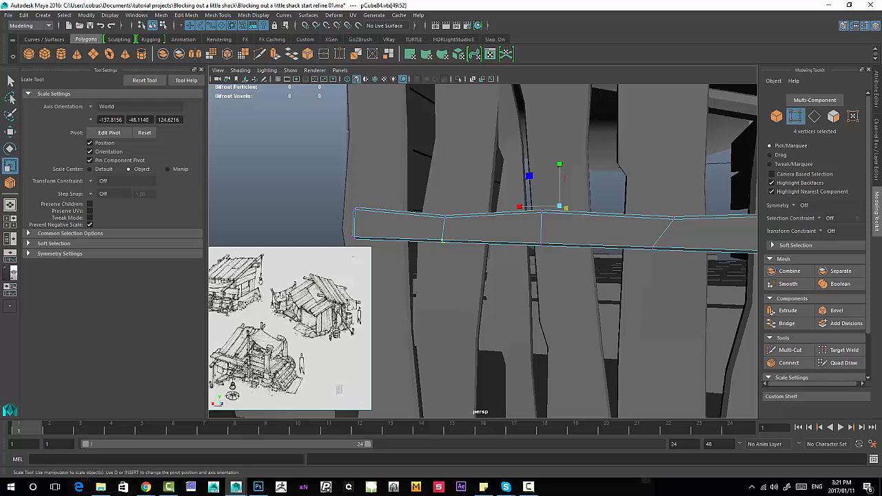
key(w)
click(104, 106)
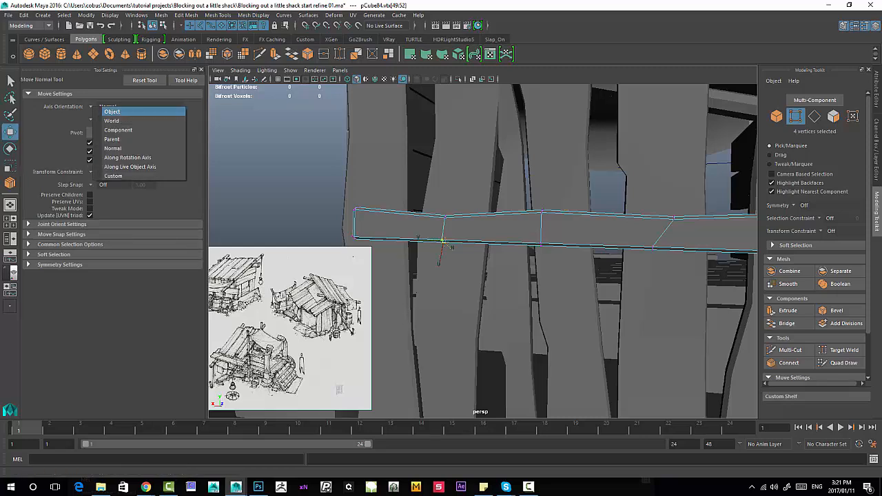
click(110, 113)
- Lower the selected lower-edge vertices and shift them toward the board's left end to bend the underside
drag(416, 209, 445, 243)
alt+right_drag(400, 251, 455, 266)
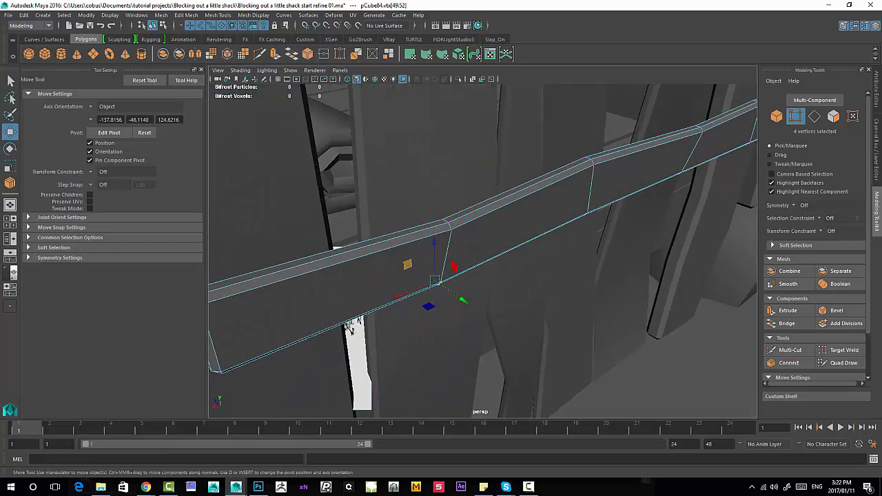
alt+drag(408, 265, 366, 245)
alt+right_drag(407, 255, 359, 248)
alt+drag(365, 248, 458, 253)
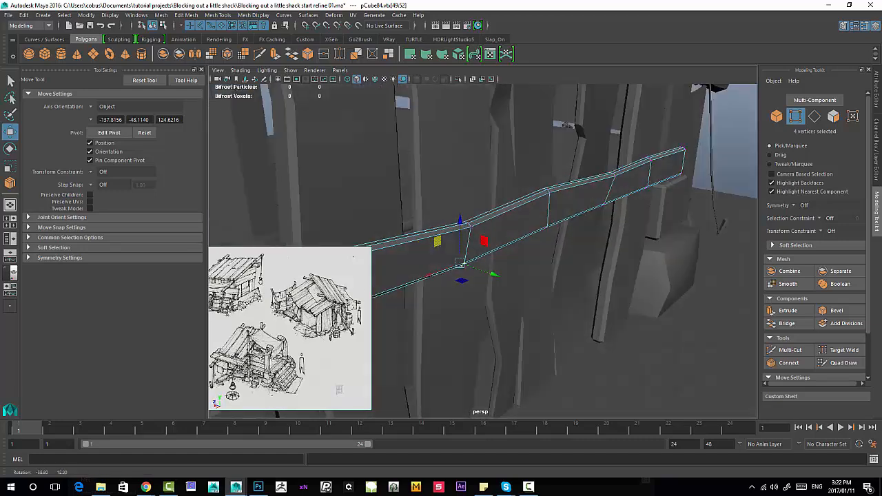
drag(460, 220, 460, 218)
drag(430, 275, 441, 258)
mouse_move(398, 218)
mouse_down()
mouse_move(398, 232)
mouse_move(406, 225)
mouse_up()
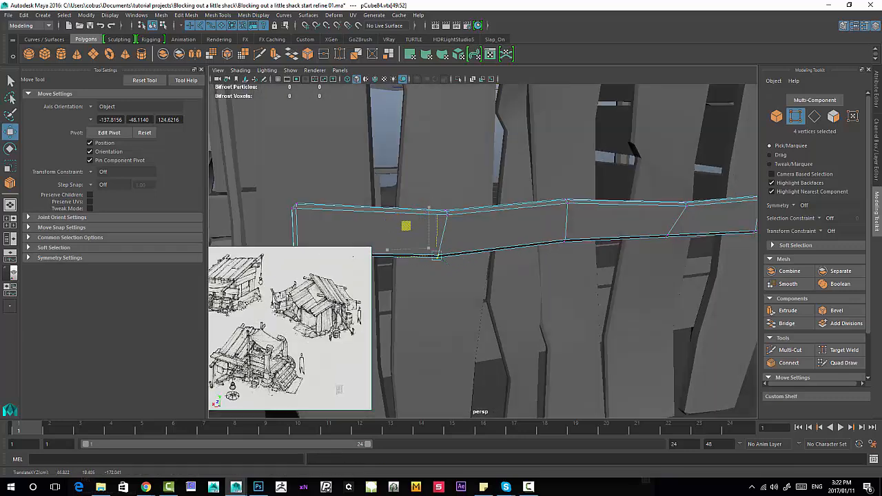
- Shift the third loop's lower-edge vertices toward the board's right end and adjust the fourth loop's lower-edge vertices
alt+middle_drag(406, 225, 309, 219)
drag(609, 262, 555, 206)
drag(697, 276, 654, 194)
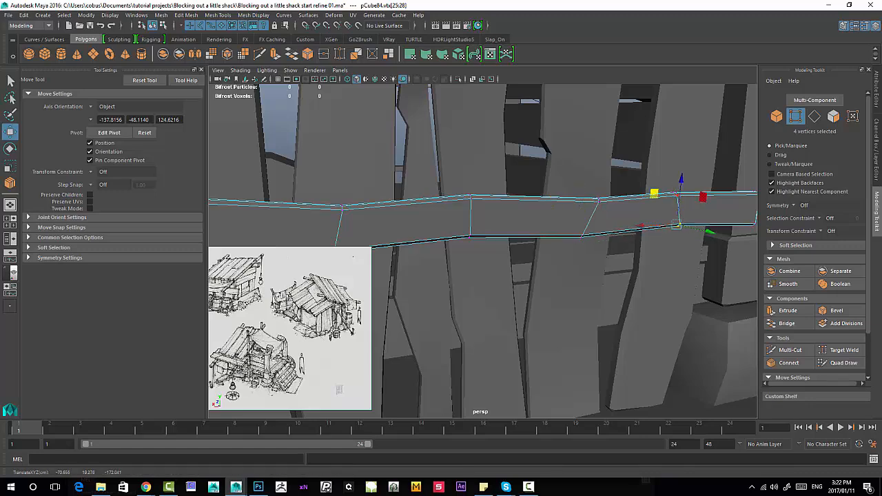
- Pull down the lower vertices at the board's right end, adjust the lower edge farther along, and return to object selection
alt+middle_drag(654, 194, 540, 196)
drag(679, 255, 552, 207)
alt+middle_drag(552, 207, 656, 198)
drag(429, 238, 402, 166)
drag(335, 155, 333, 151)
alt+right_drag(333, 151, 289, 160)
right_drag(534, 219, 577, 205)
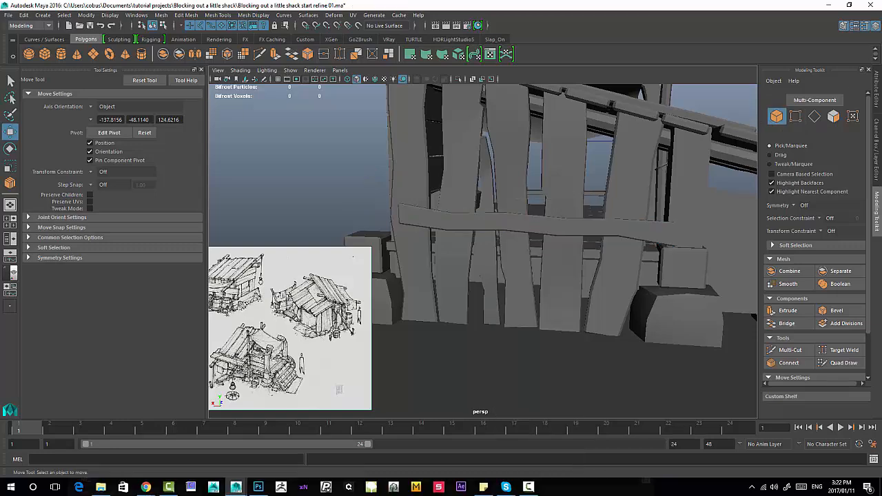
- Raise the whole crosswise board higher on the front wall and adjust its depth against the vertical planks
click(555, 226)
alt+middle_drag(555, 226, 484, 239)
drag(444, 179, 443, 124)
alt+drag(443, 123, 347, 212)
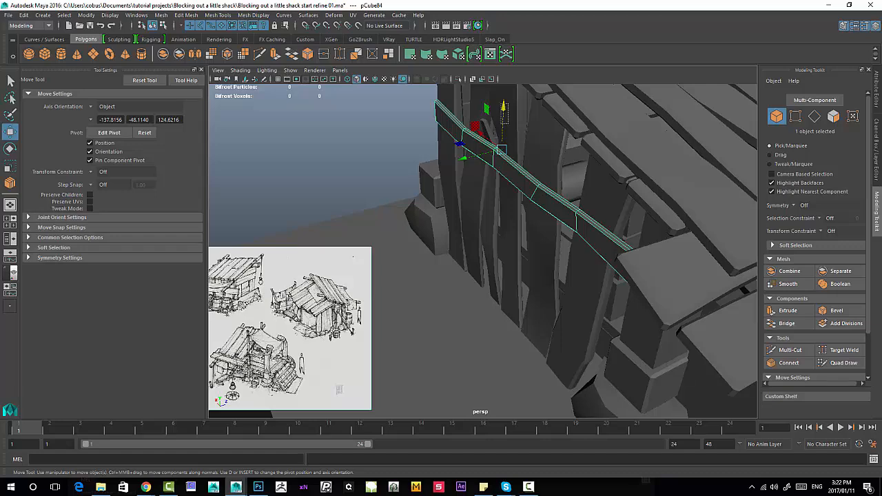
drag(504, 109, 504, 117)
scroll(504, 117, up, 2)
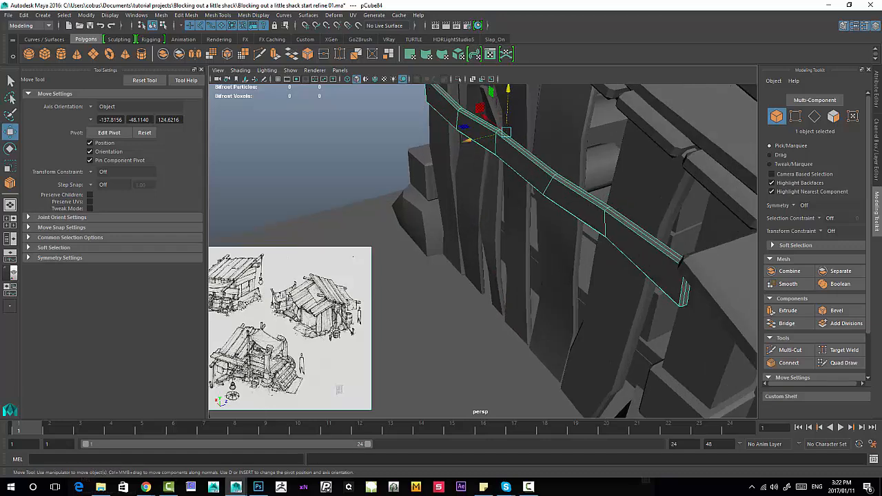
drag(469, 140, 474, 138)
alt+drag(474, 139, 552, 105)
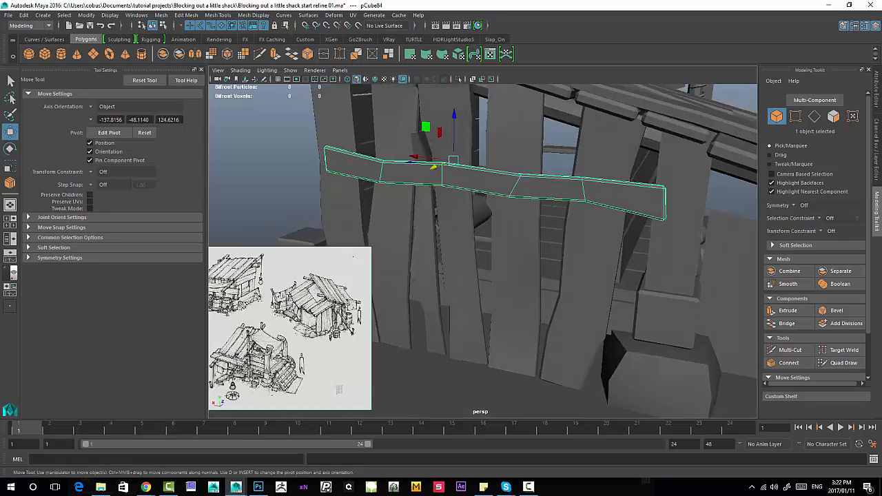
- Duplicate the crosswise board and move the copy down across the lower part of the vertical planks
alt+middle_drag(552, 104, 610, 91)
key(ctrl+d)
drag(513, 111, 662, 210)
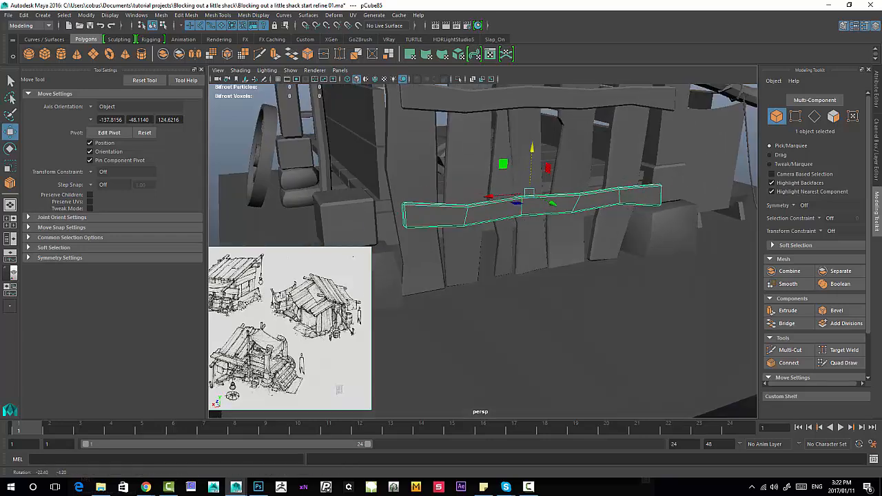
- Stretch the lower board slightly along its length and rotate it so it slants upward across the planks
alt+middle_drag(662, 211, 672, 206)
key(r)
drag(539, 191, 489, 195)
key(w)
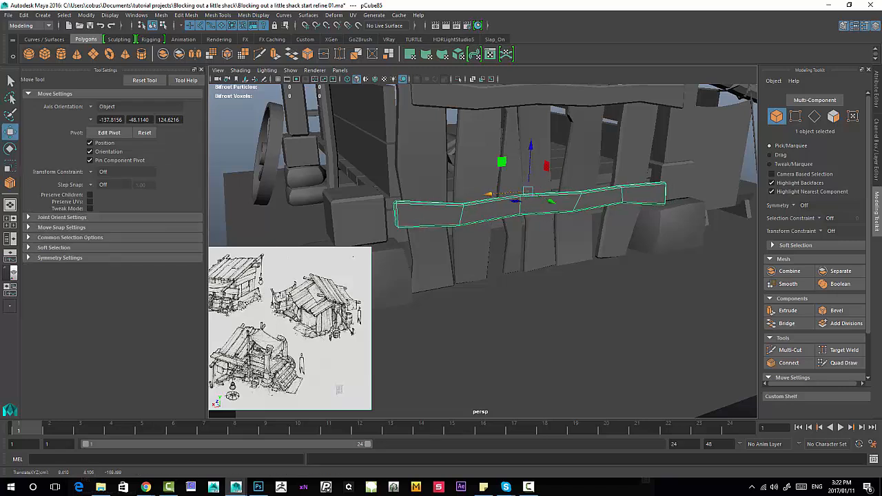
key(e)
drag(504, 164, 498, 167)
key(w)
key(e)
key(w)
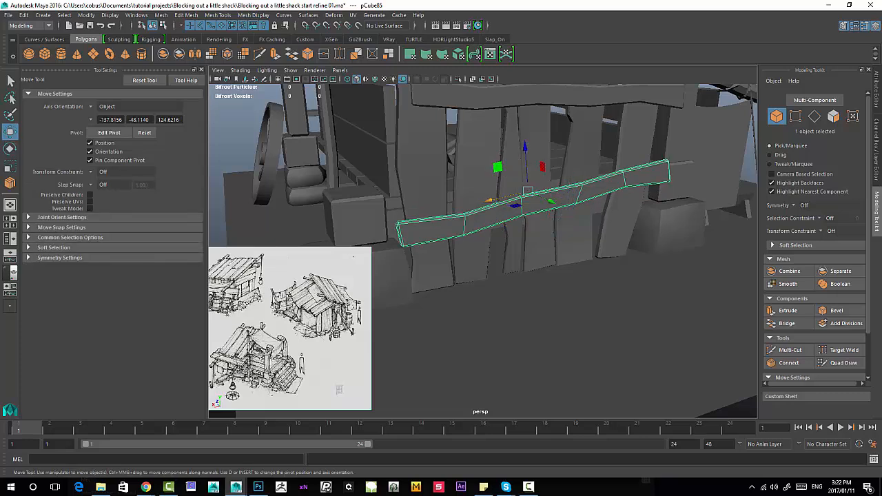
- Shift the lower slanted board slightly along its length and nudge it upward across the vertical planks
drag(490, 201, 485, 202)
drag(522, 149, 522, 146)
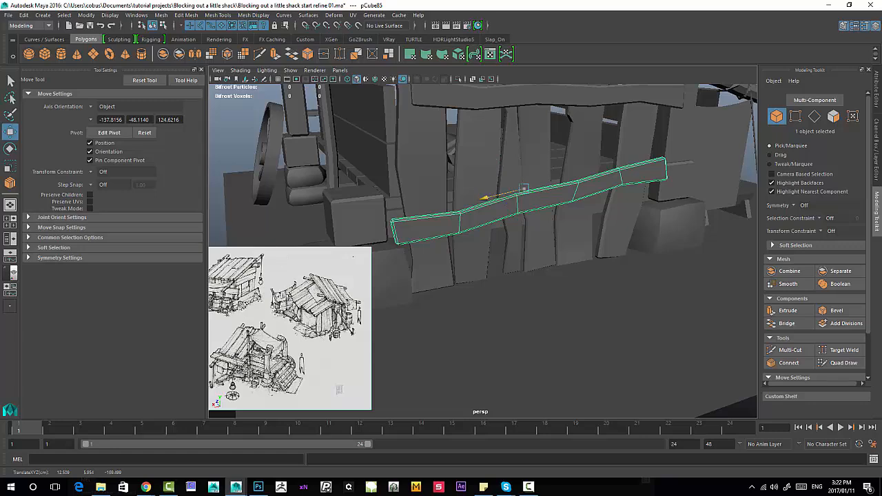
alt+drag(522, 207, 331, 213)
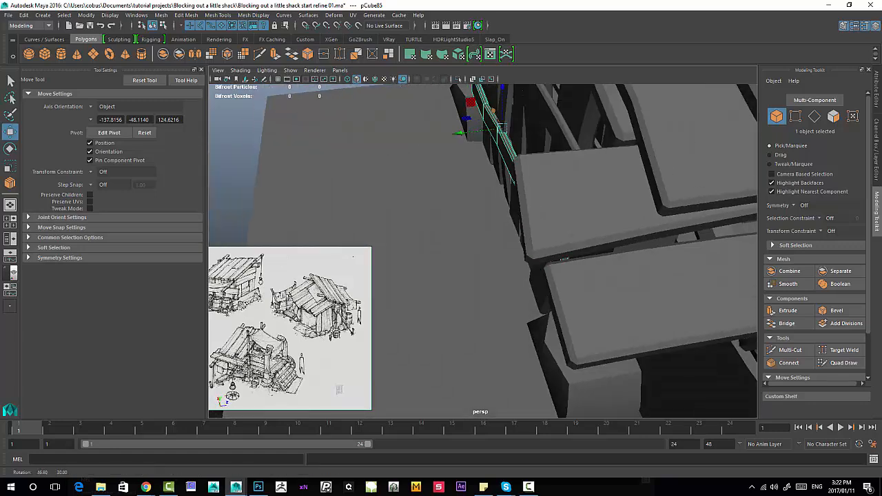
alt+right_drag(427, 214, 511, 214)
alt+drag(441, 214, 559, 196)
alt+right_drag(558, 196, 482, 200)
alt+middle_drag(441, 200, 507, 279)
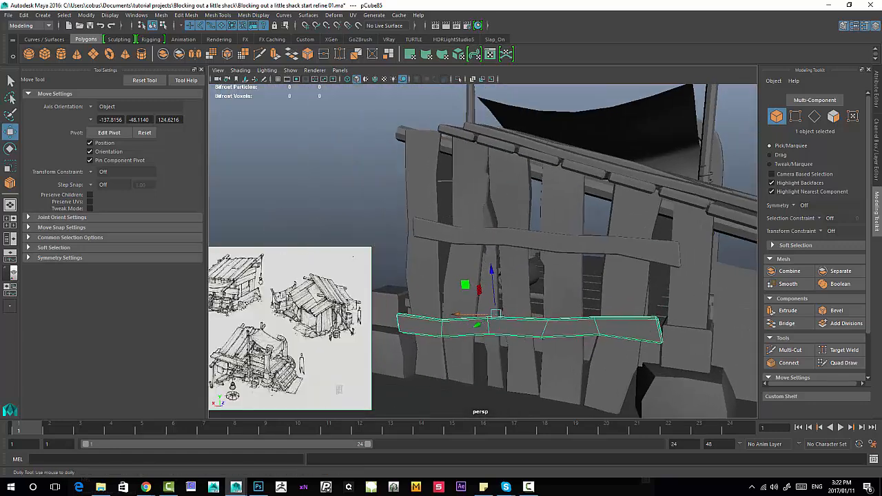
- Adjust the depth of the upper crosswise board's inner vertices so the board sits closer to the uneven vertical planks
alt+right_drag(483, 261, 559, 262)
click(524, 224)
alt+drag(524, 224, 482, 310)
alt+middle_drag(468, 207, 524, 272)
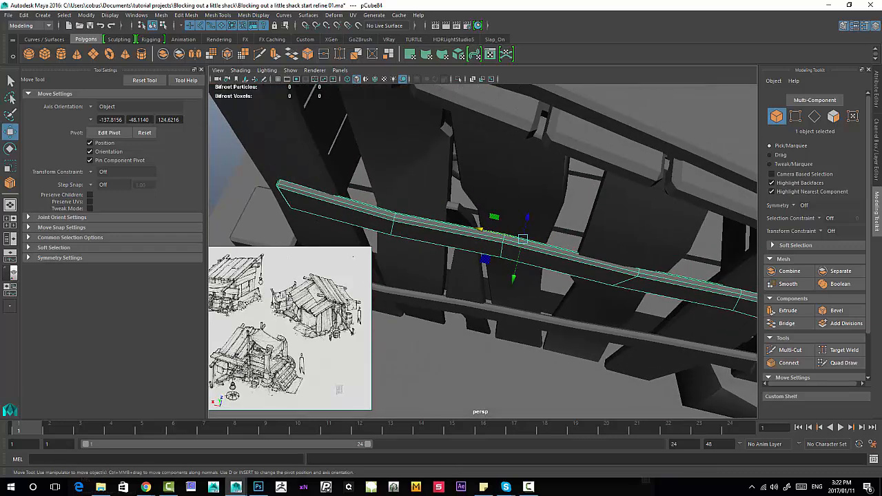
alt+drag(483, 273, 586, 221)
alt+middle_drag(586, 221, 606, 234)
alt+drag(552, 234, 597, 231)
alt+middle_drag(586, 207, 501, 258)
alt+right_drag(501, 258, 552, 258)
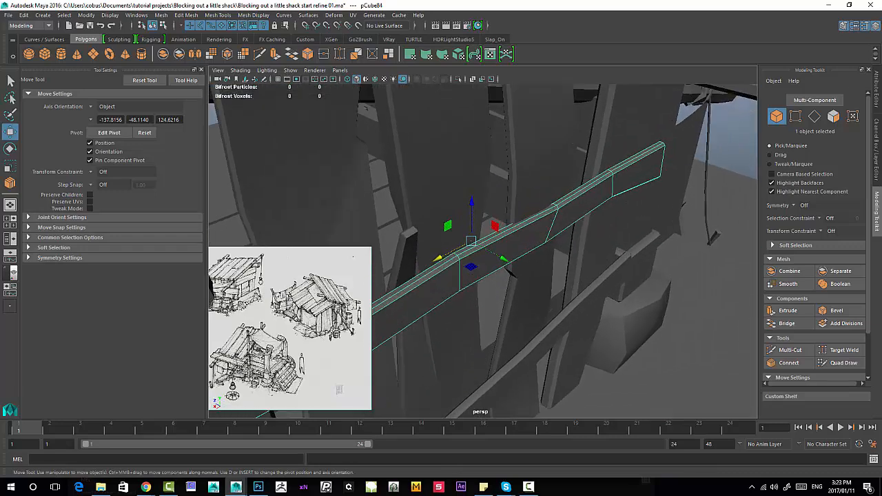
right_drag(557, 210, 509, 210)
alt+drag(509, 210, 428, 231)
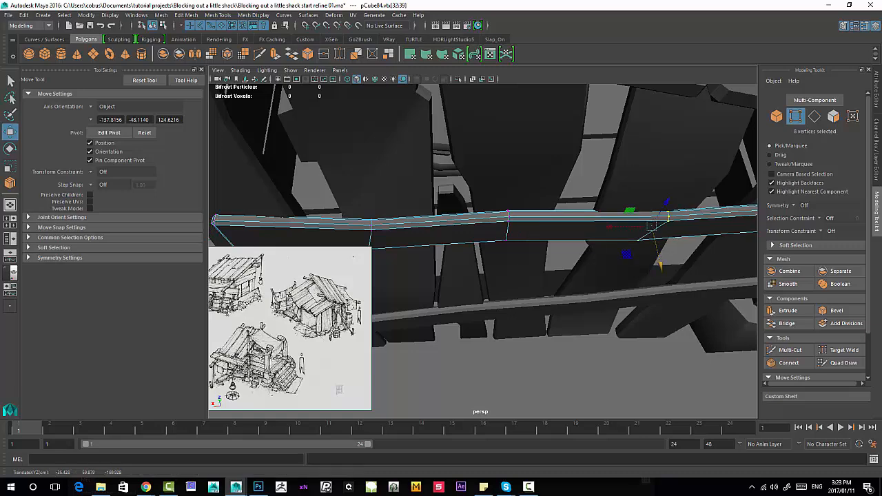
alt+middle_drag(660, 265, 532, 282)
alt+drag(586, 345, 535, 273)
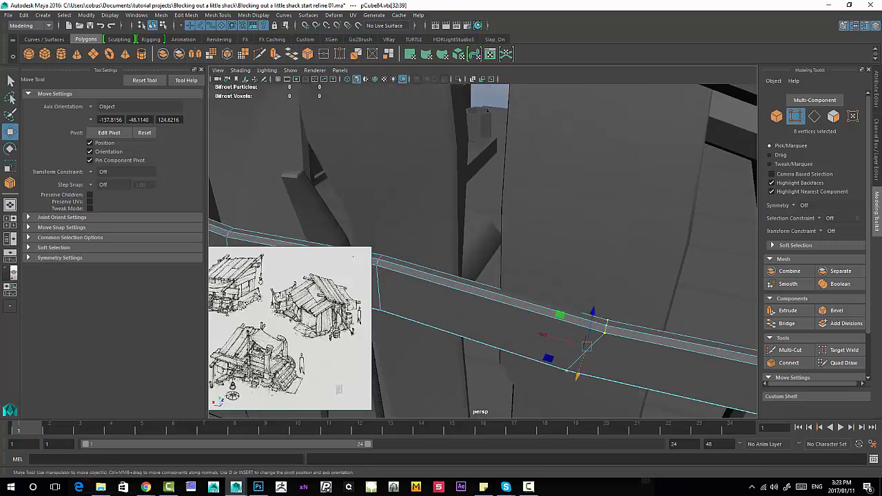
drag(577, 377, 578, 379)
- Adjust the depth of the vertices at the upper board's left end against the outer plank and return to object selection
alt+middle_drag(578, 379, 873, 385)
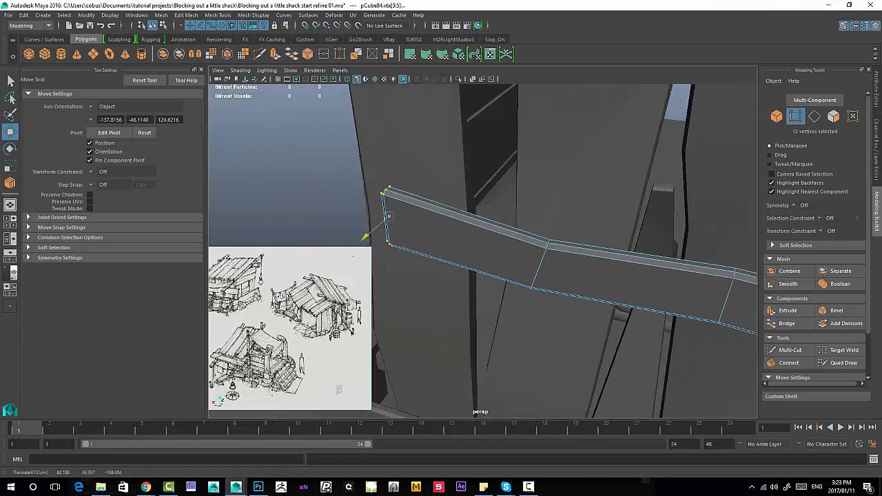
alt+middle_drag(390, 221, 238, 200)
alt+drag(238, 199, 400, 197)
alt+right_drag(483, 227, 386, 231)
alt+drag(482, 241, 442, 207)
alt+right_drag(441, 228, 524, 228)
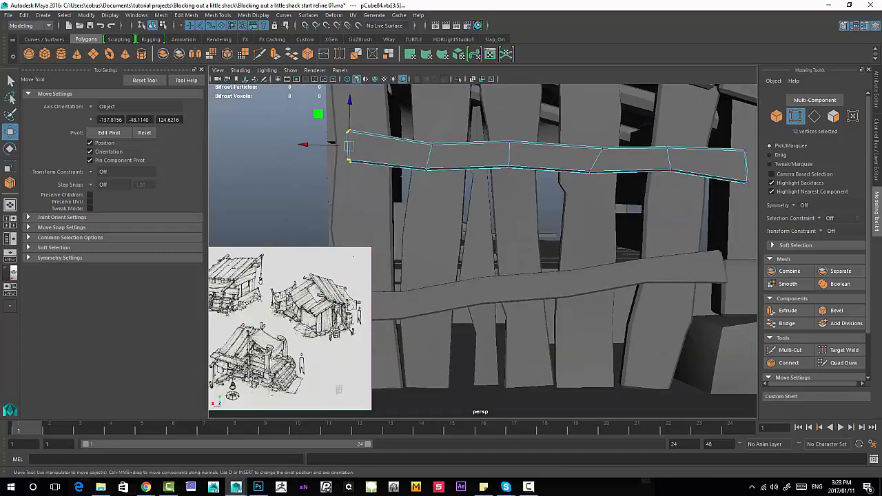
key(F8)
- Adjust the depth of the lower slanted board's vertex rows one after another to fit it against the vertical planks
click(655, 273)
alt+drag(552, 269, 676, 275)
alt+middle_drag(414, 290, 586, 214)
alt+drag(586, 214, 524, 220)
alt+middle_drag(524, 221, 560, 219)
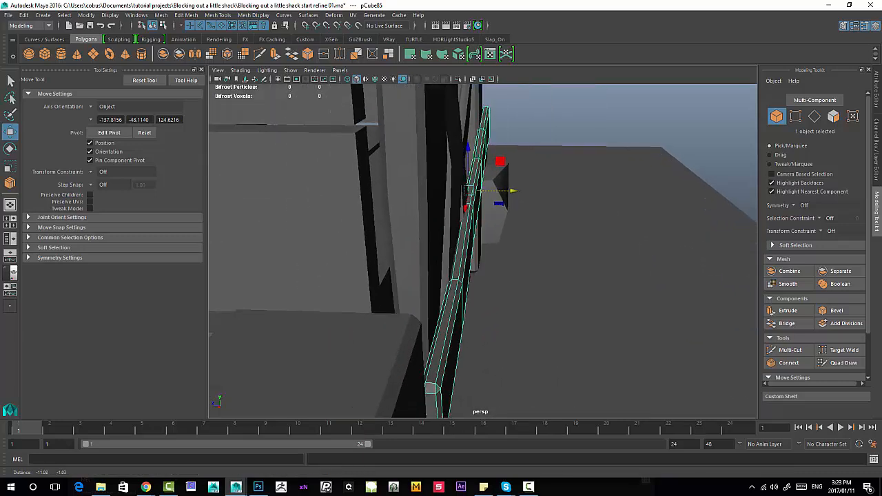
alt+drag(560, 220, 484, 242)
right_drag(496, 223, 452, 221)
drag(454, 207, 525, 317)
alt+middle_drag(522, 270, 464, 329)
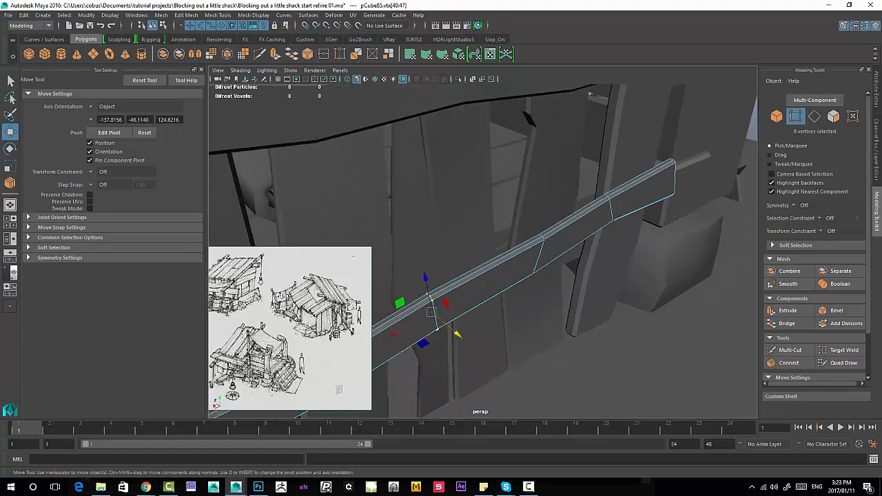
alt+right_drag(641, 224, 575, 227)
alt+middle_drag(575, 227, 678, 162)
alt+right_drag(662, 172, 592, 193)
alt+drag(593, 193, 517, 169)
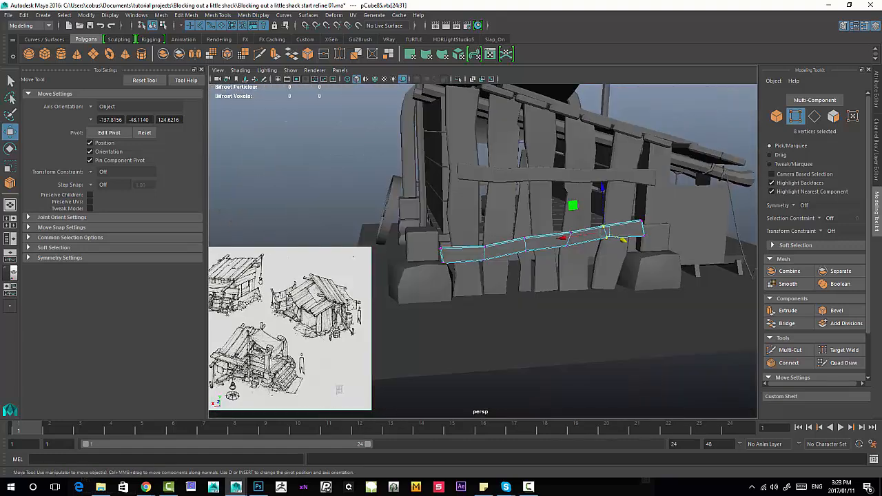
- Inspect the fit of both crosswise boards and the corner post of the front wall from several angles
alt+right_drag(517, 207, 586, 210)
alt+middle_drag(586, 210, 514, 240)
alt+right_drag(565, 238, 500, 238)
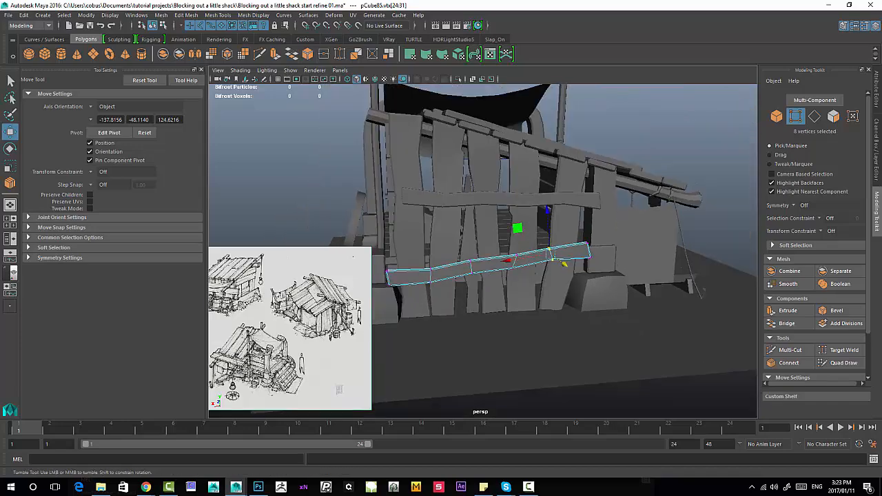
alt+drag(538, 238, 614, 257)
scroll(483, 252, up, 3)
alt+middle_drag(496, 253, 604, 277)
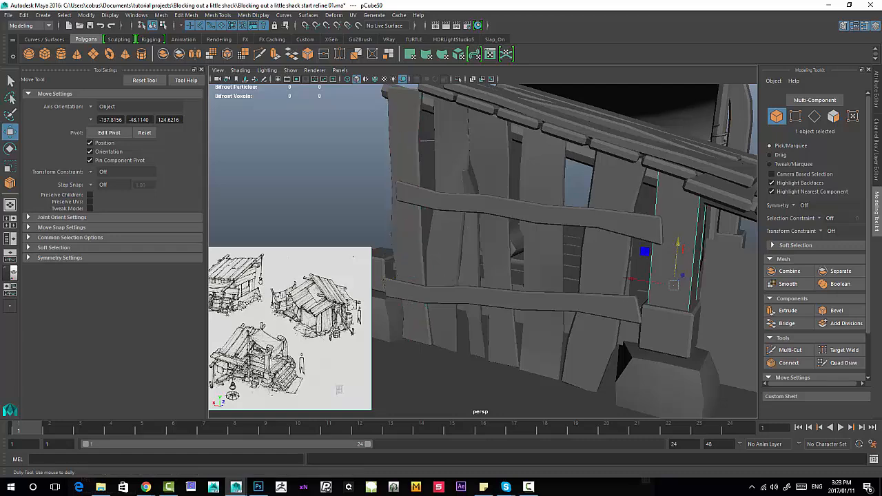
alt+right_drag(552, 262, 482, 259)
alt+drag(482, 259, 517, 241)
alt+right_drag(517, 241, 586, 245)
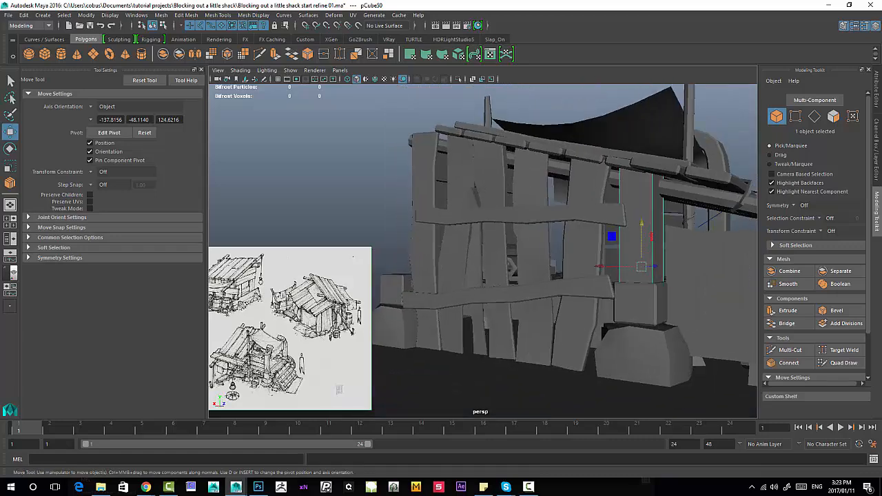
alt+drag(517, 241, 476, 331)
alt+right_drag(476, 331, 551, 324)
alt+drag(551, 324, 504, 303)
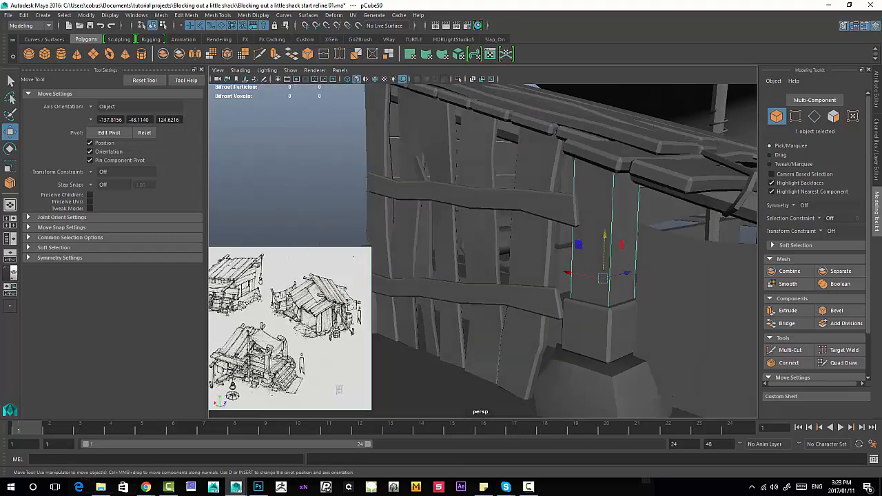
- Bevel the four long vertical edges of the front wall's corner post with a fraction of 0.2
right_drag(601, 197, 601, 172)
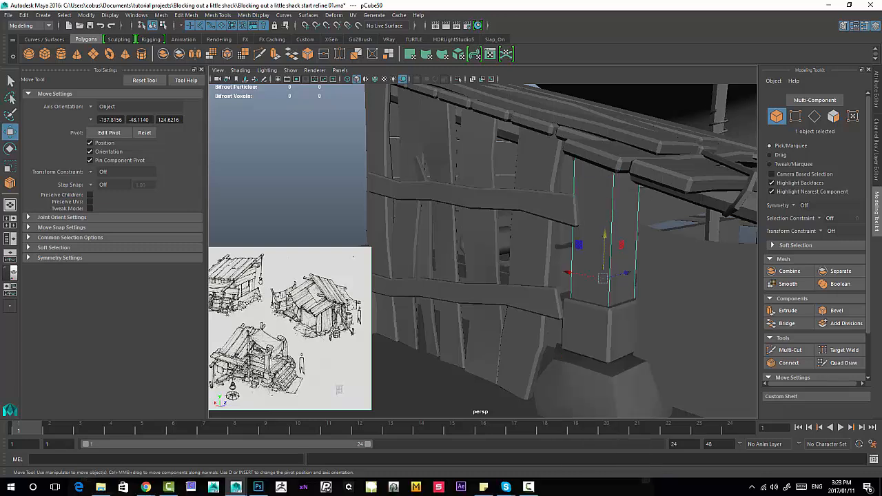
click(612, 206)
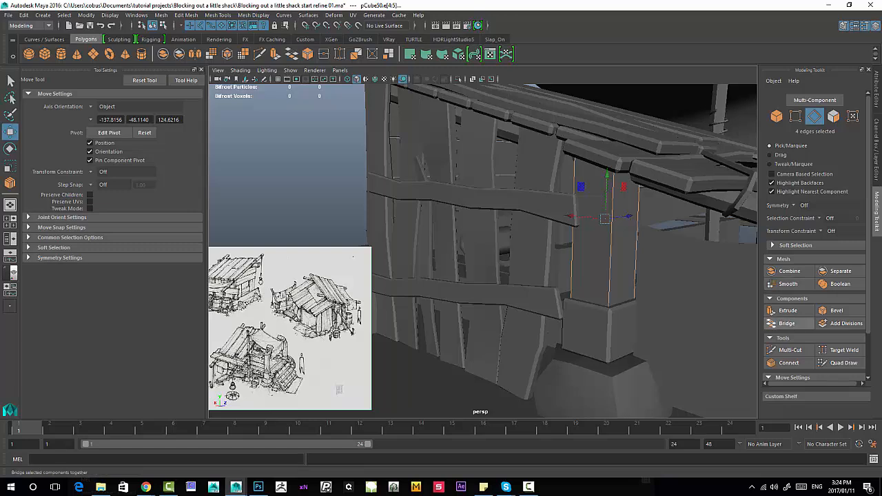
click(834, 310)
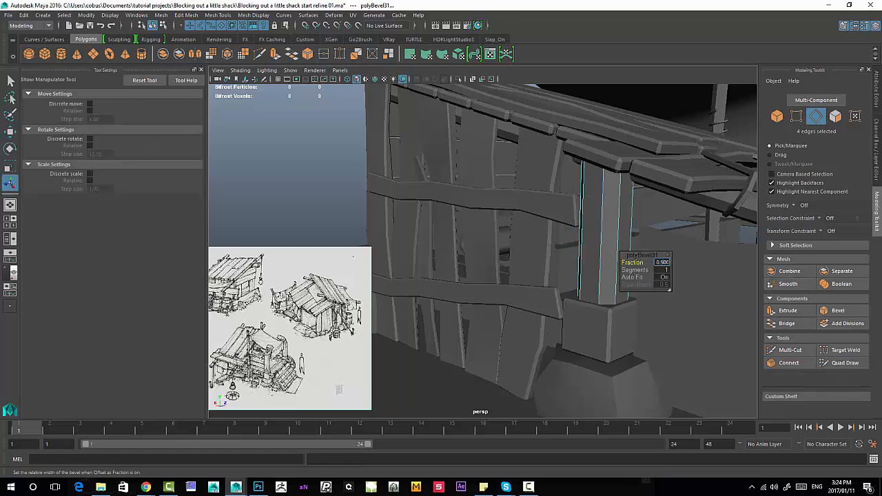
alt+right_drag(633, 263, 579, 266)
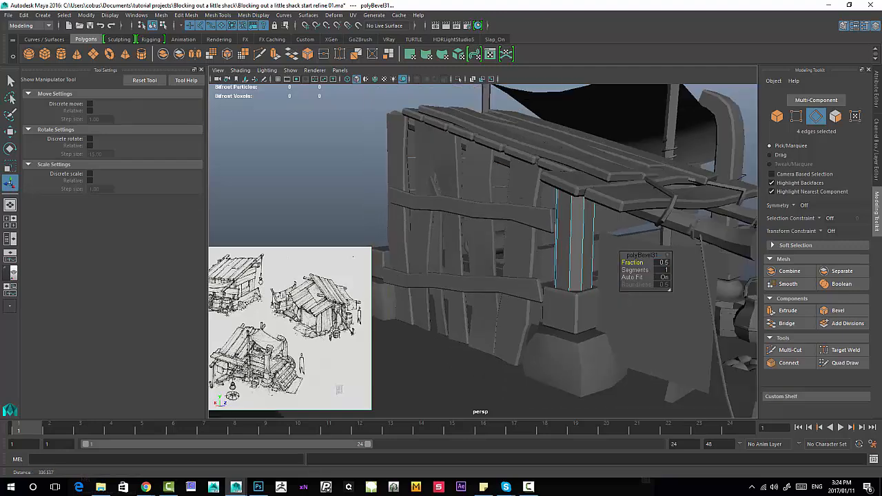
mouse_move(579, 266)
alt+mouse_down()
mouse_move(428, 262)
mouse_move(566, 265)
alt+mouse_up()
alt+right_drag(565, 266, 620, 267)
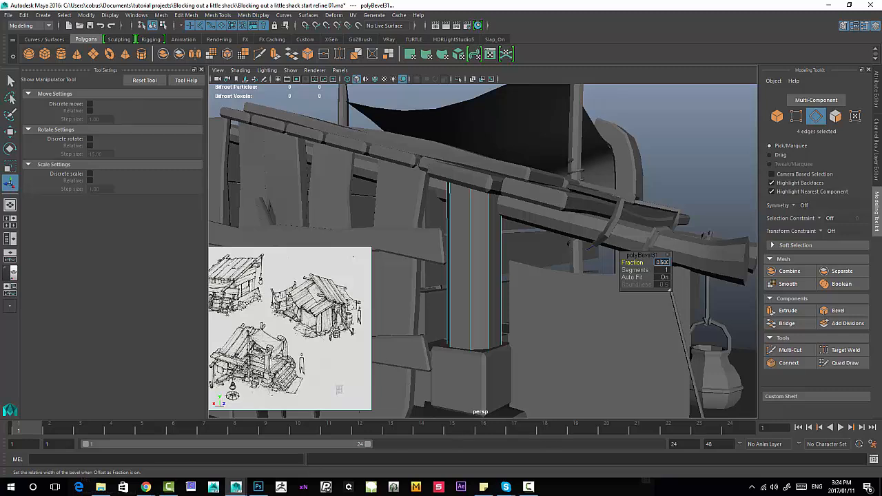
text(0.2)
key(Return)
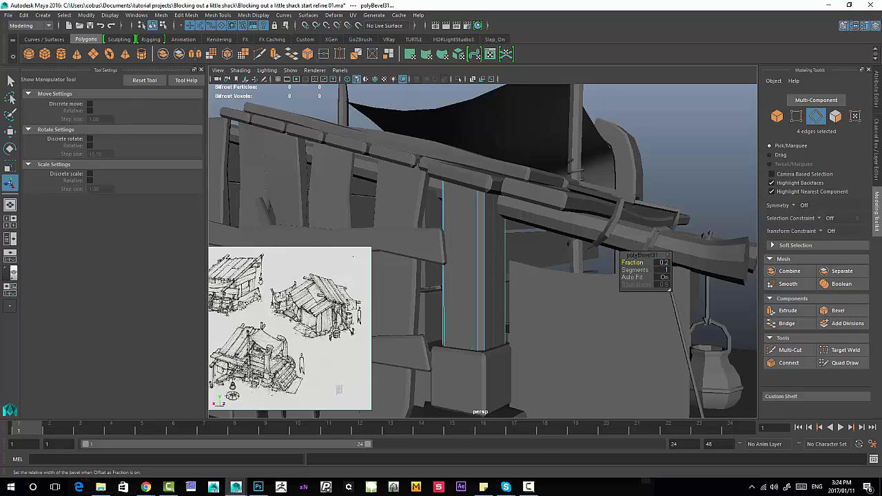
- Return to object selection, duplicate the bevelled corner post and move the copy sideways behind the front wall's planks
alt+right_drag(621, 267, 552, 267)
alt+drag(552, 267, 648, 290)
alt+right_drag(648, 289, 616, 268)
alt+drag(616, 269, 515, 283)
alt+middle_drag(514, 283, 493, 272)
alt+drag(493, 272, 514, 219)
right_drag(576, 236, 610, 213)
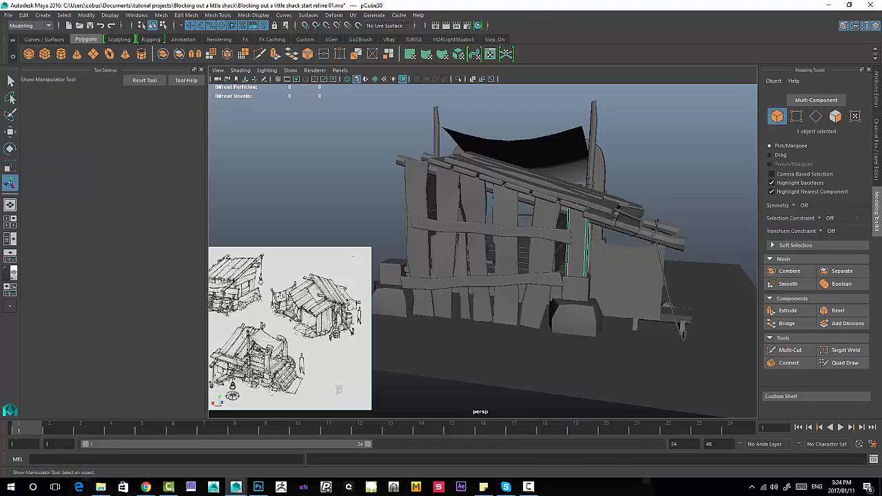
key(w)
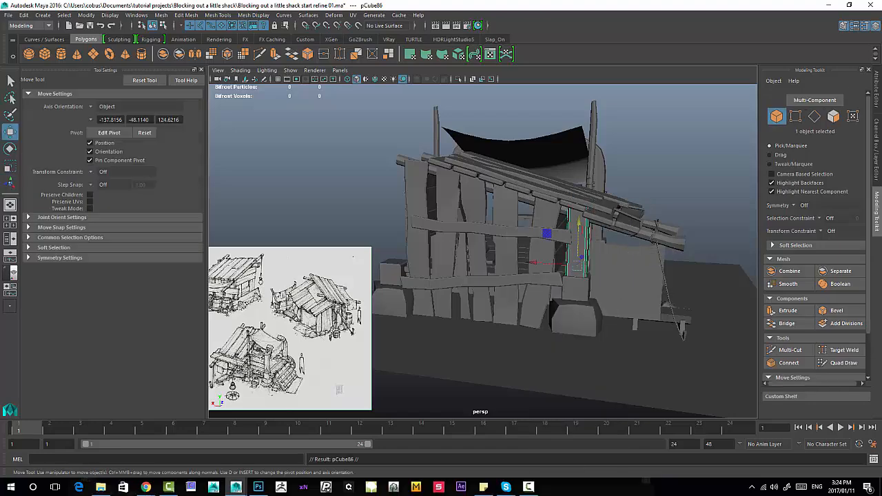
click(585, 238)
drag(534, 262, 513, 262)
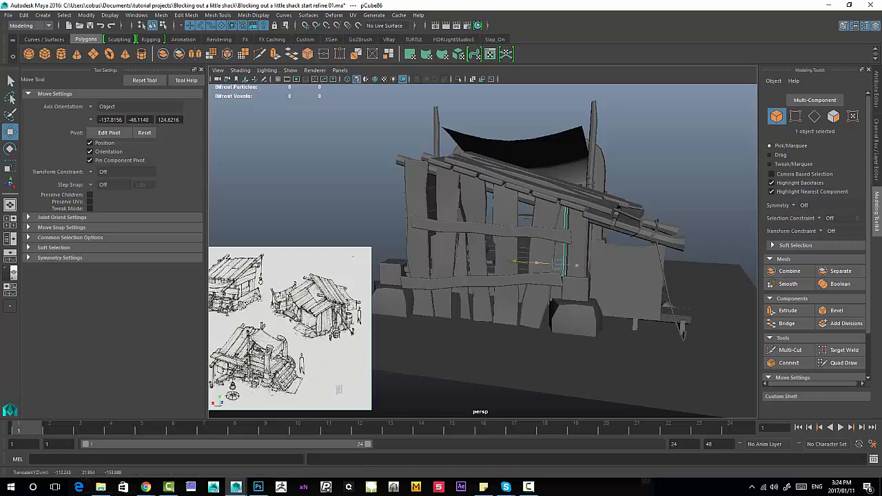
- Inspect the plain horizontal side-wall planks beneath the roof and canopy, and compare them with the front wall
alt+drag(413, 262, 445, 300)
alt+right_drag(444, 300, 496, 296)
alt+middle_drag(483, 290, 540, 258)
alt+drag(539, 258, 389, 239)
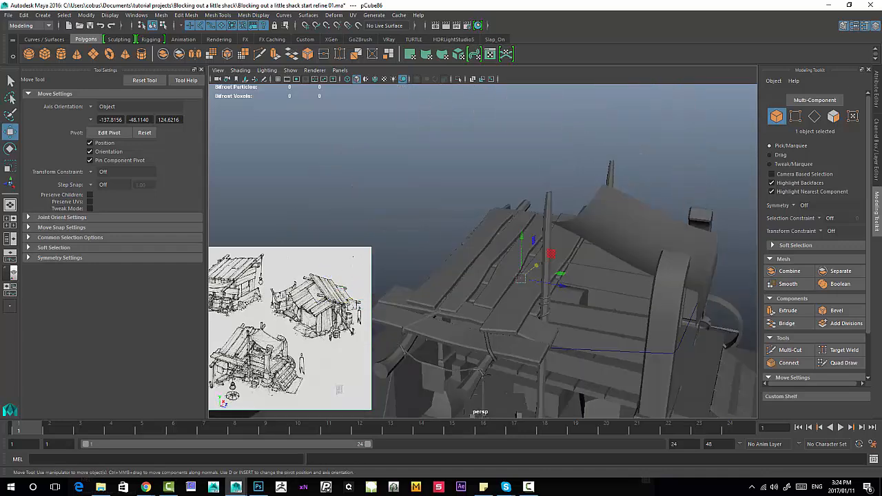
alt+middle_drag(483, 276, 445, 203)
alt+drag(444, 204, 372, 162)
click(494, 220)
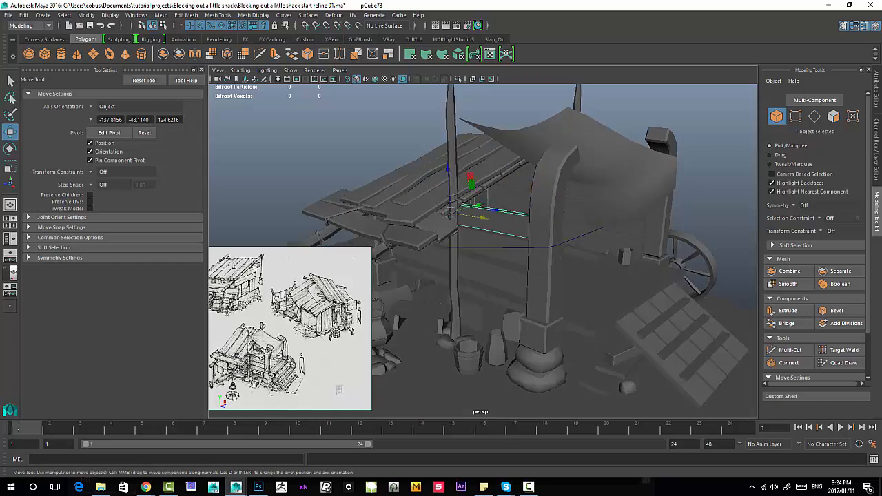
alt+right_drag(494, 219, 551, 222)
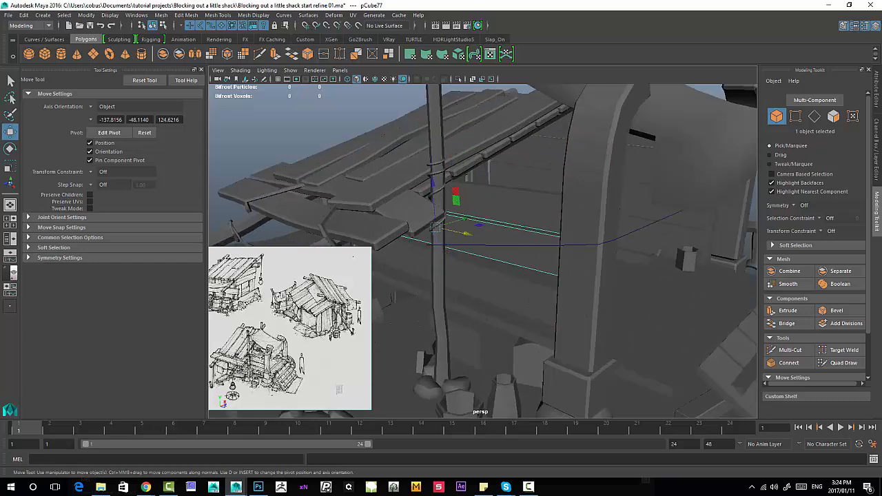
alt+drag(427, 241, 662, 231)
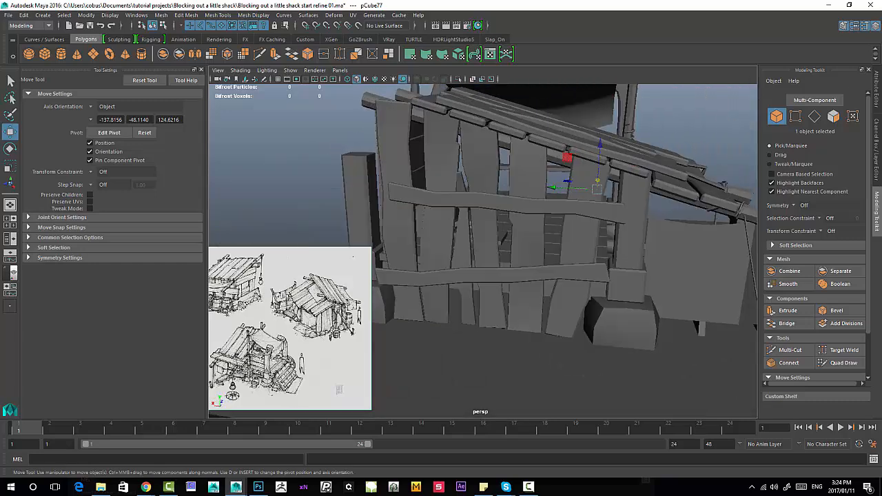
alt+drag(593, 242, 386, 240)
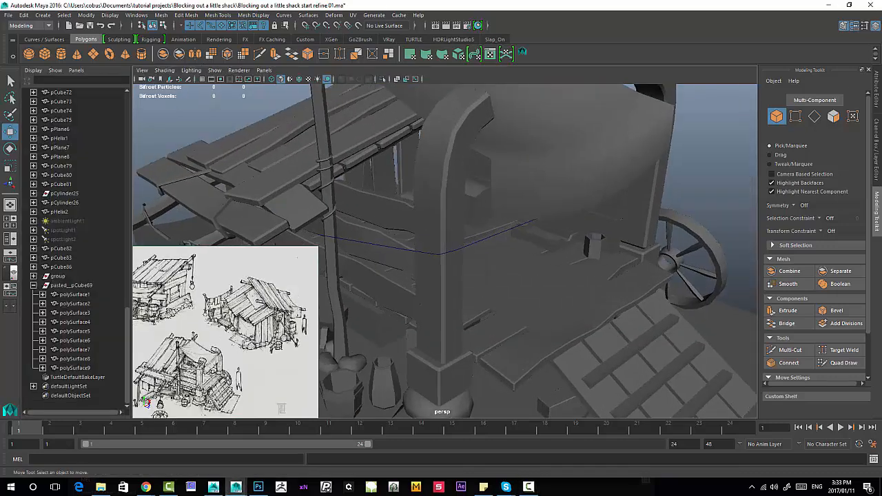
- Examine the irregular horizontal side-wall planks between the thin pole and the curved post, selecting individual planks
click(378, 280)
click(378, 242)
click(378, 203)
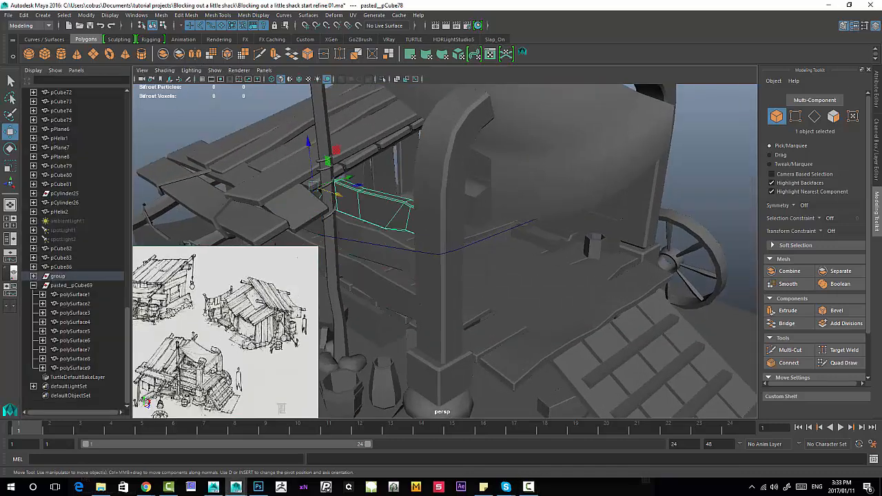
alt+drag(379, 204, 397, 180)
alt+middle_drag(396, 181, 420, 193)
alt+middle_drag(476, 289, 465, 320)
alt+right_drag(464, 319, 566, 340)
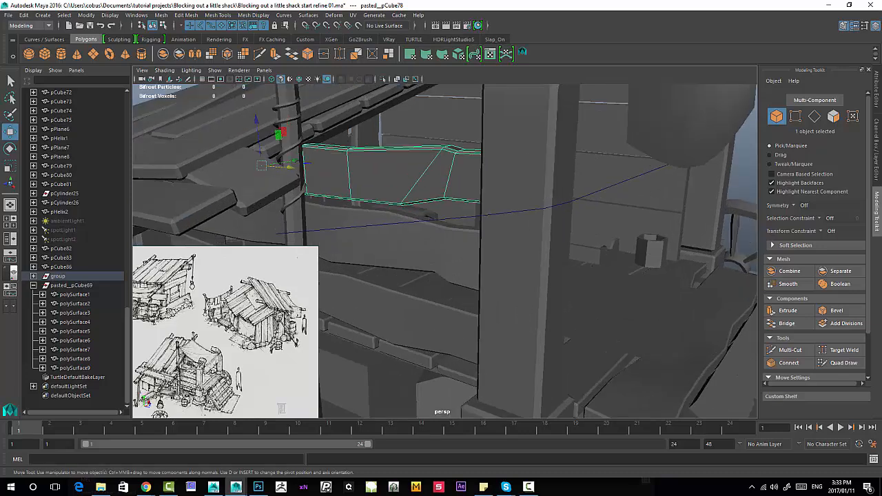
scroll(567, 340, up, 2)
alt+drag(455, 207, 344, 255)
click(376, 222)
alt+middle_drag(345, 255, 441, 177)
- Select the lower side-wall plank's outer faces together with their bevelled rim and shift them to adjust the plank's thickness
click(424, 238)
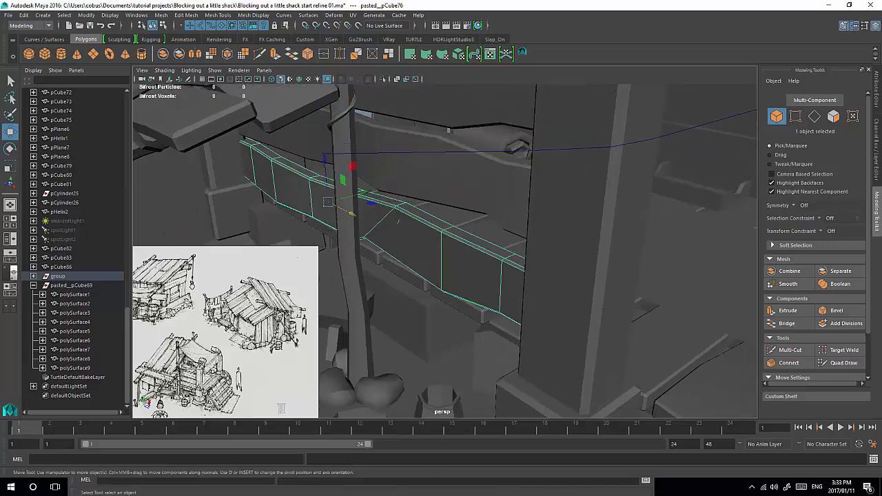
right_drag(422, 238, 418, 246)
click(512, 289)
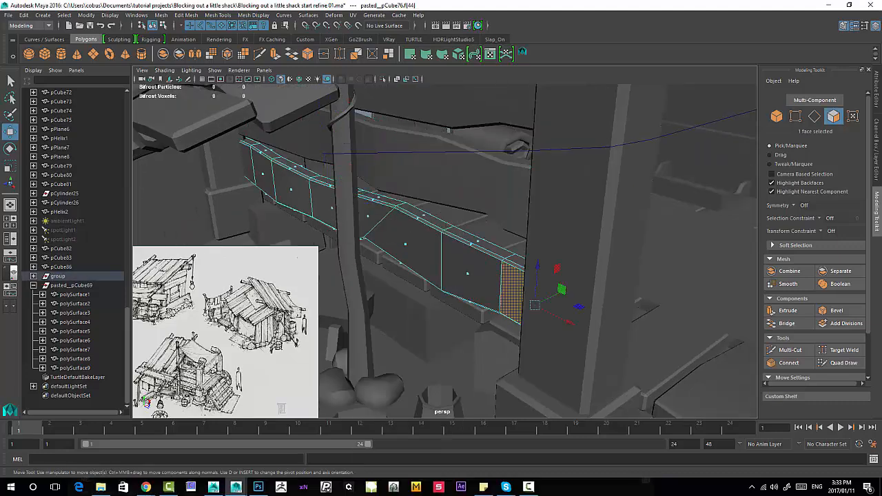
shift+double_click(250, 162)
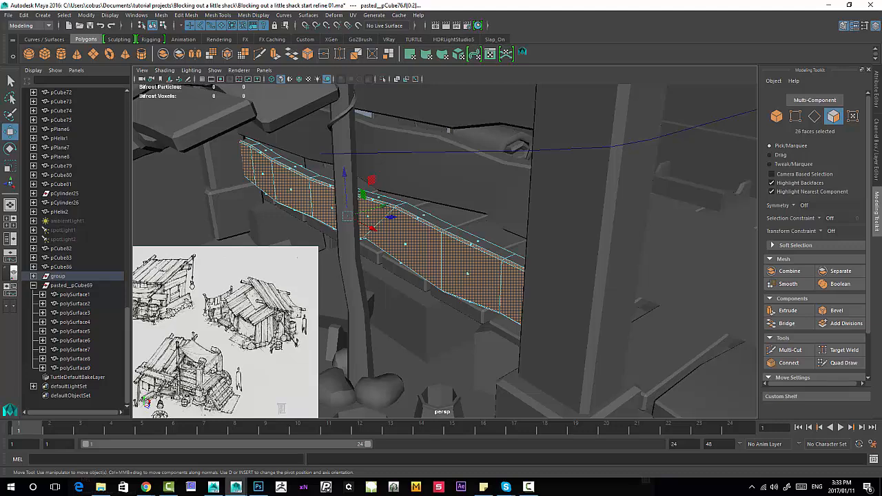
scroll(445, 251, up, 3)
drag(343, 190, 371, 188)
click(376, 188)
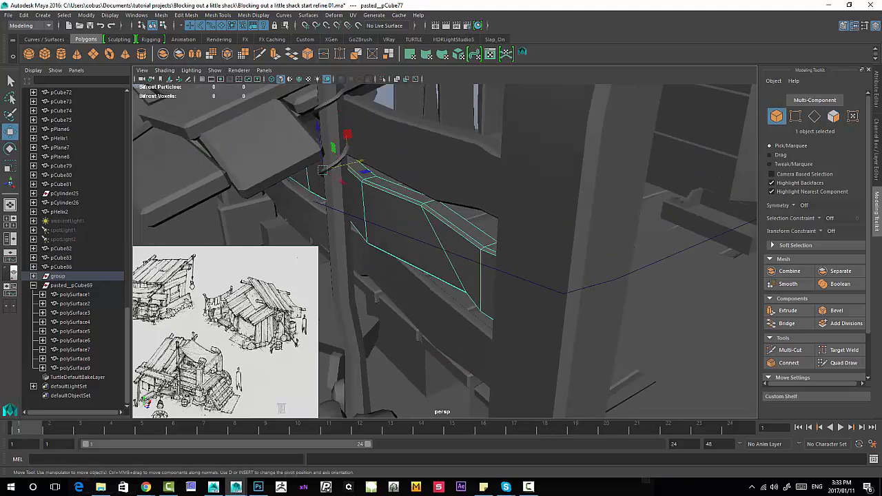
- Select the outer faces and bevelled rim of the next side-wall plank up and shift them to adjust its thickness
right_drag(371, 188, 371, 216)
click(406, 233)
click(407, 323)
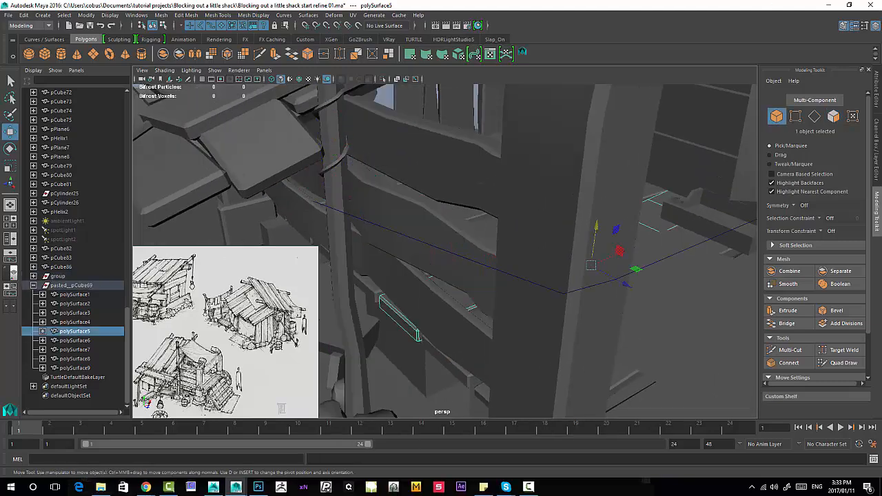
alt+drag(407, 323, 447, 303)
click(444, 148)
right_drag(445, 140, 445, 164)
click(560, 153)
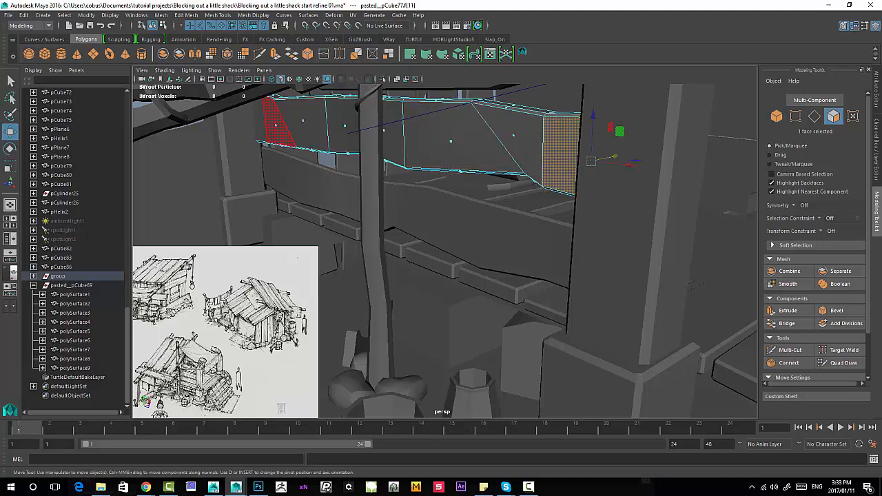
shift+double_click(274, 123)
alt+drag(303, 142, 314, 183)
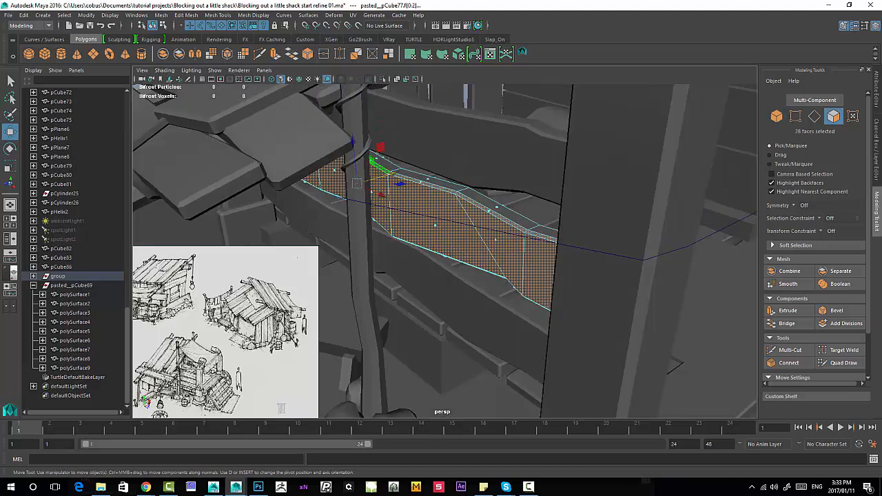
drag(357, 183, 360, 183)
- Check that plank from below and nudge its selected outer faces slightly further along the thickness direction
alt+drag(414, 182, 502, 109)
alt+right_drag(502, 108, 455, 131)
alt+drag(455, 131, 414, 96)
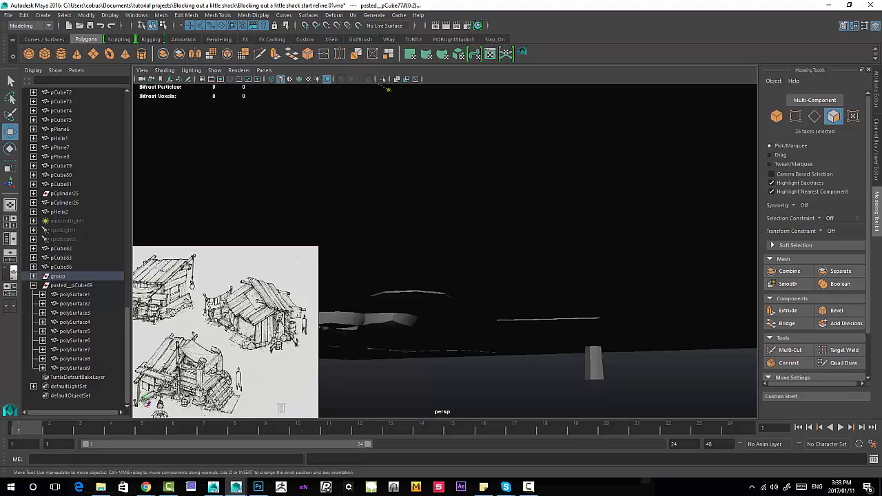
alt+right_drag(414, 96, 455, 138)
alt+drag(455, 138, 451, 152)
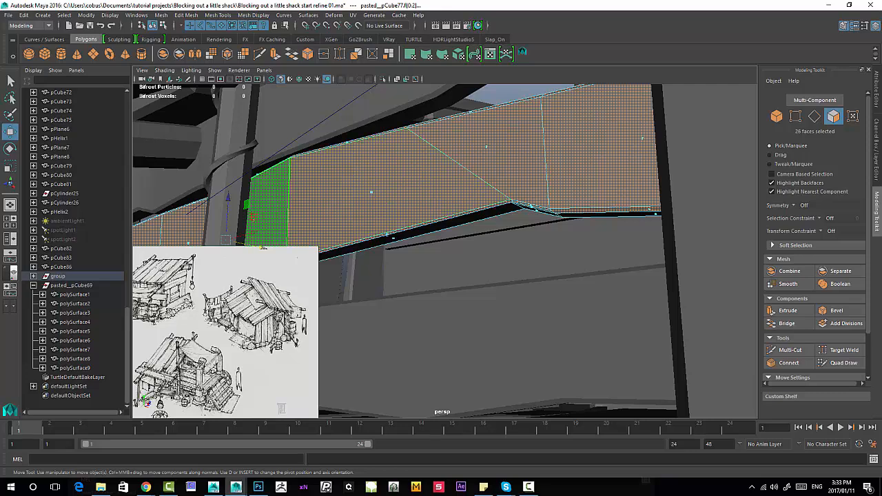
drag(262, 247, 263, 246)
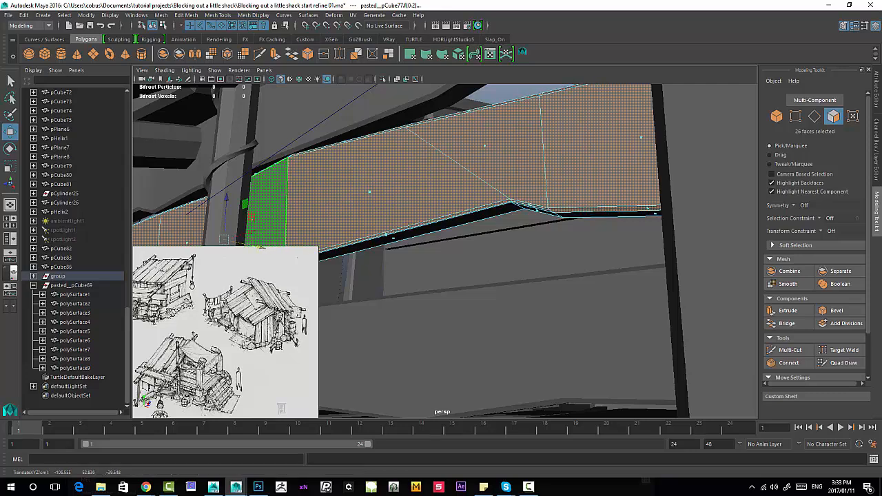
- Examine the plank's bevelled underside up close and select the long edge loop along its lower bevel
alt+right_drag(265, 231, 341, 231)
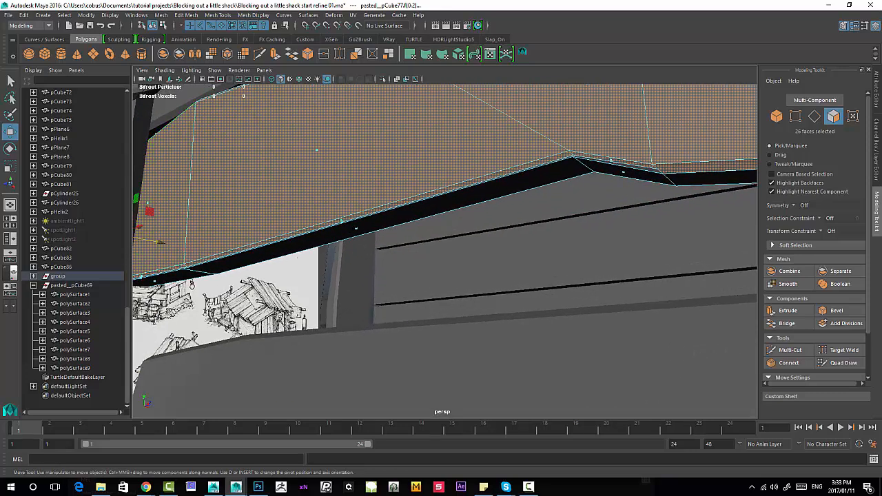
alt+drag(624, 172, 551, 186)
alt+right_drag(552, 186, 606, 189)
alt+drag(607, 190, 621, 183)
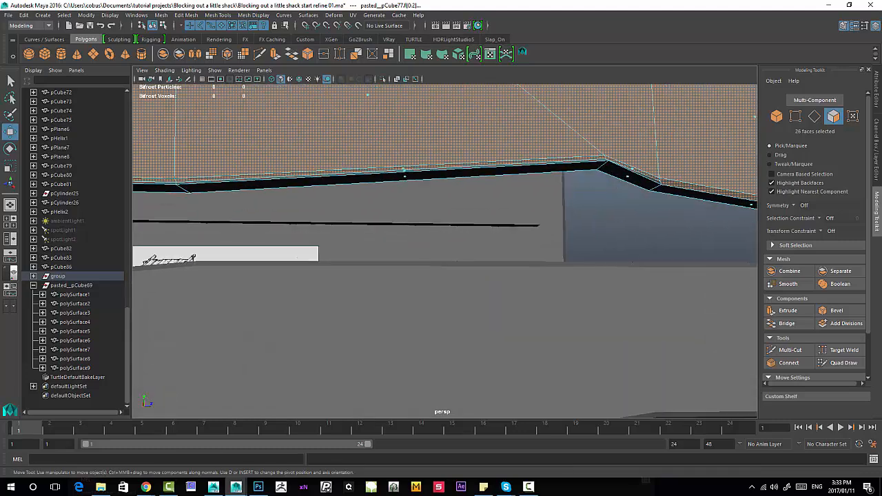
alt+middle_drag(620, 182, 538, 197)
alt+right_drag(476, 186, 512, 151)
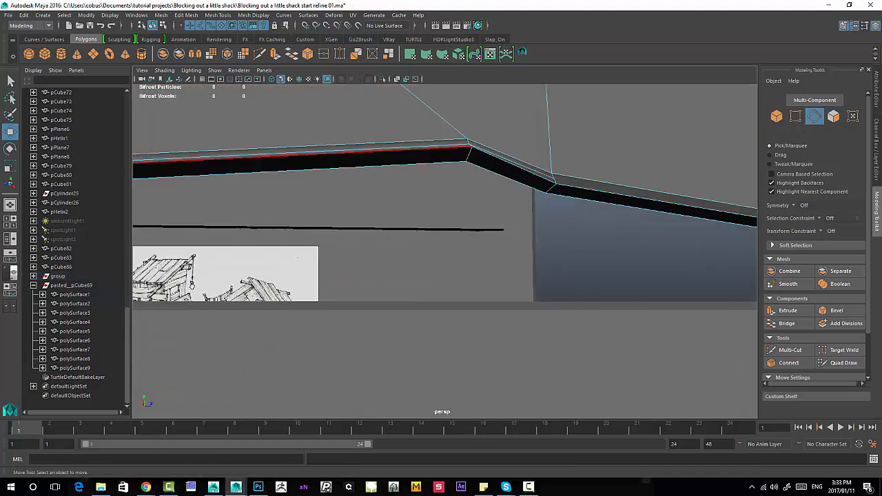
double_click(407, 150)
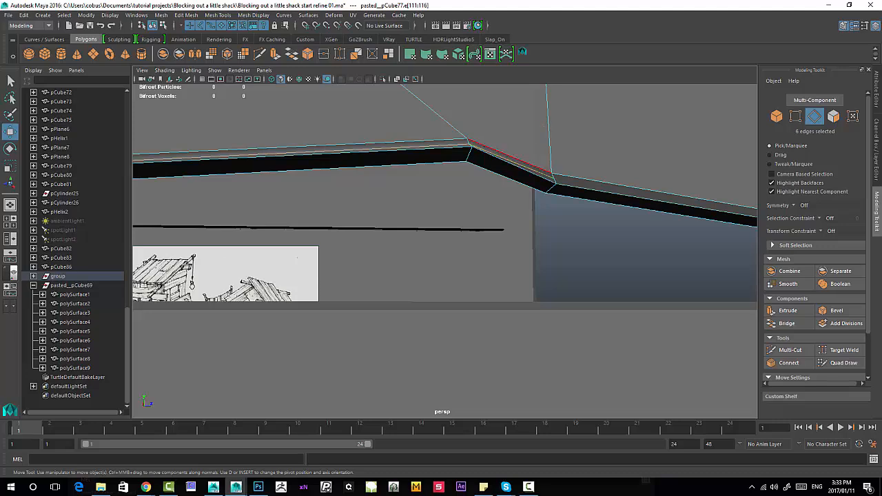
shift+right_drag(419, 150, 387, 165)
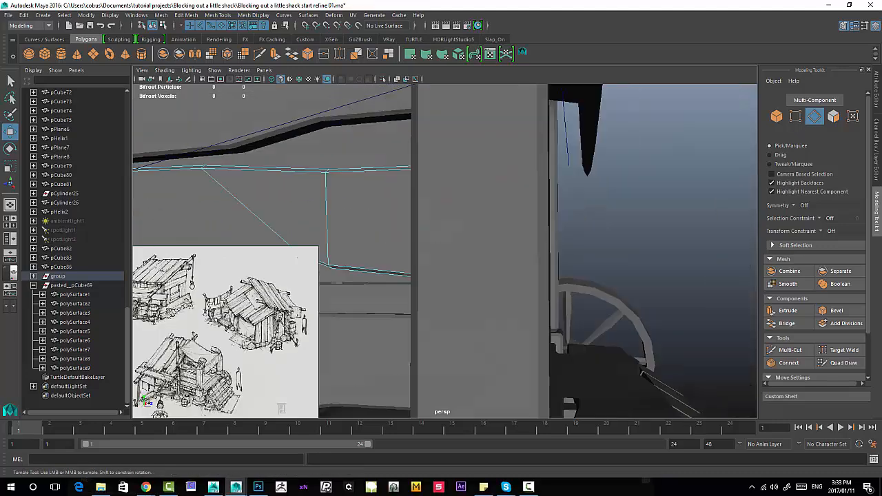
- Reselect the plank's row of outer faces, grow the selection over the bevelled rim and readjust the plank's thickness
alt+drag(386, 166, 365, 160)
alt+middle_drag(365, 160, 448, 154)
right_click(452, 155)
right_drag(452, 154, 453, 180)
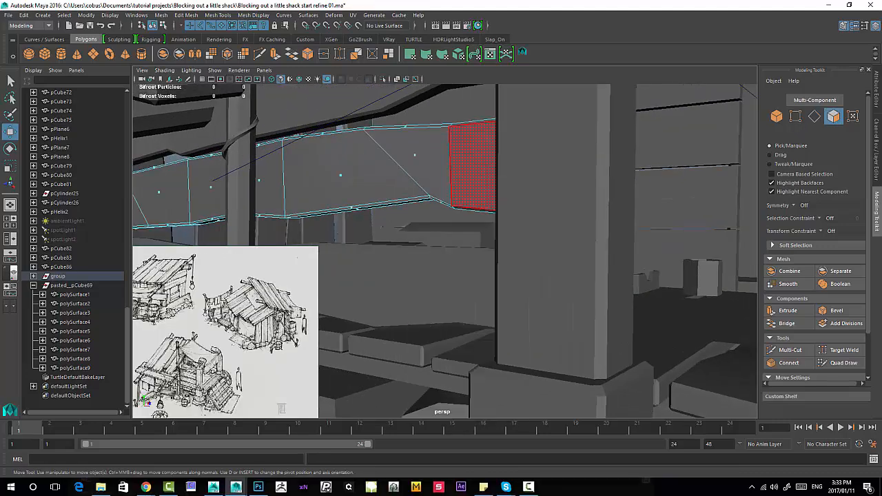
click(471, 167)
alt+middle_drag(345, 171, 545, 136)
shift+double_click(231, 178)
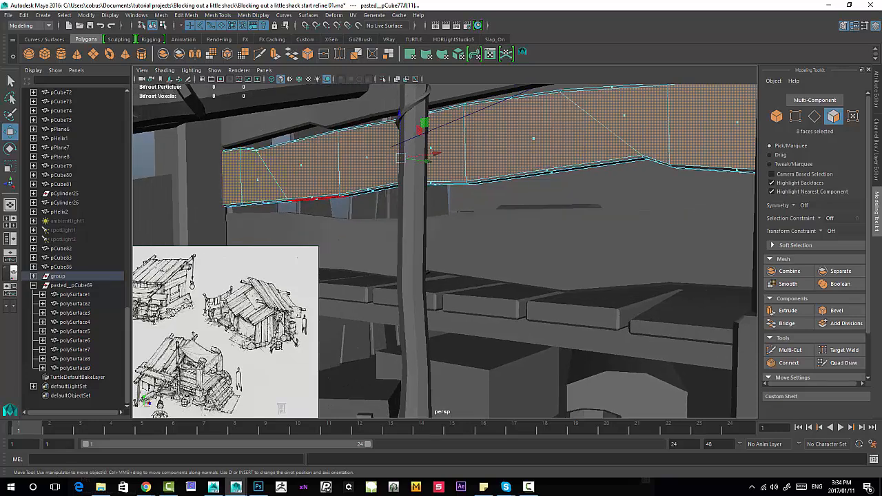
alt+drag(414, 207, 310, 159)
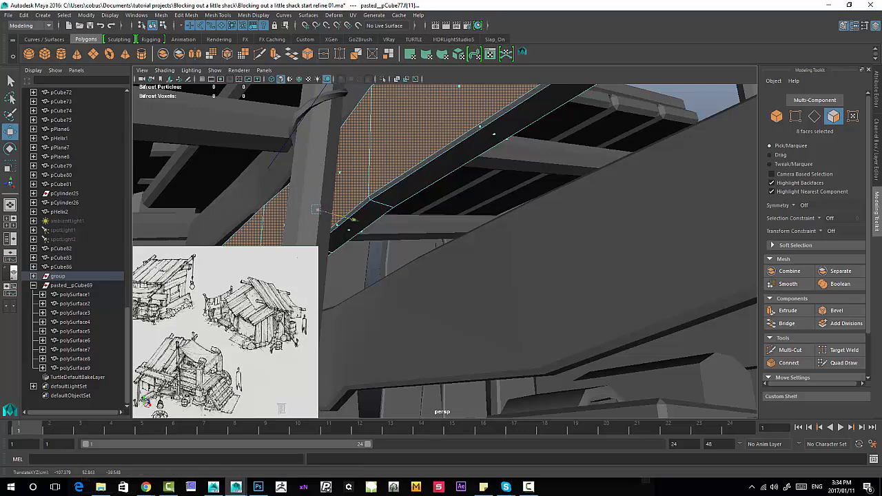
alt+drag(360, 222, 393, 269)
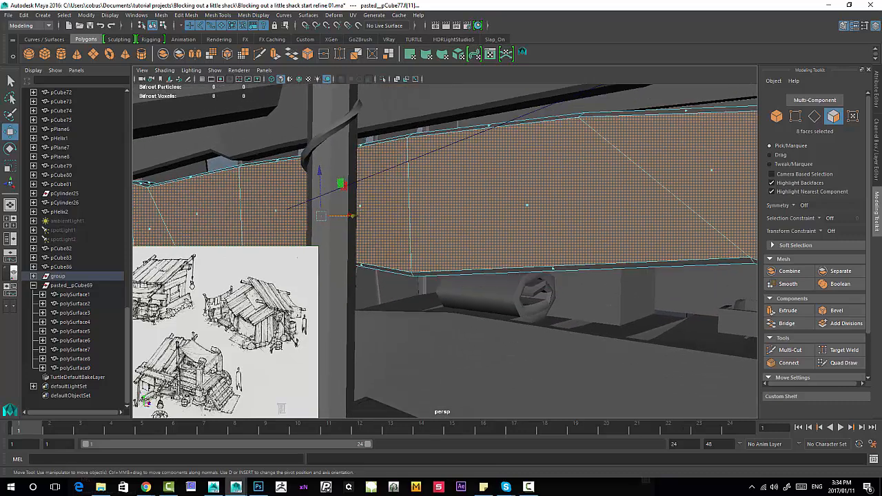
key(shift+period)
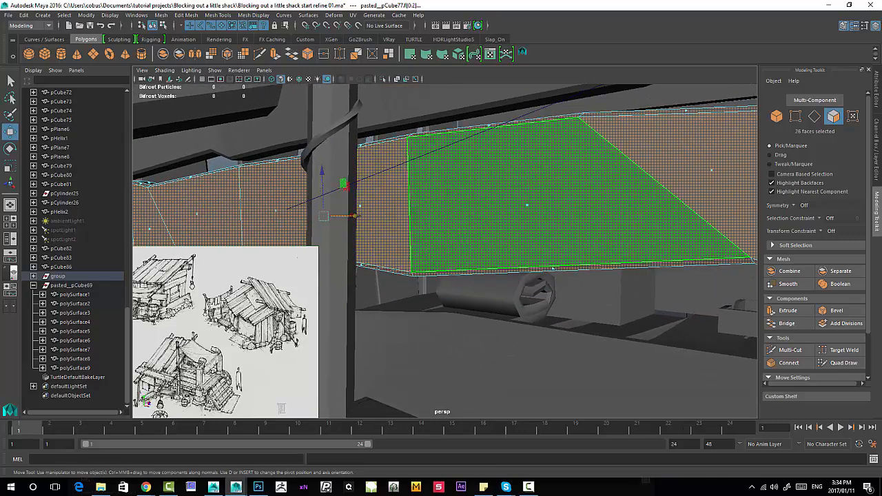
alt+drag(510, 213, 434, 196)
drag(333, 192, 441, 227)
click(469, 324)
- Review the whole shack from outside, pick the floor's front plank beside the ramp and look closer at the floor
alt+drag(469, 324, 498, 328)
scroll(525, 344, down, 7)
scroll(525, 343, up, 3)
scroll(502, 334, down, 3)
scroll(507, 327, up, 3)
scroll(497, 329, up, 5)
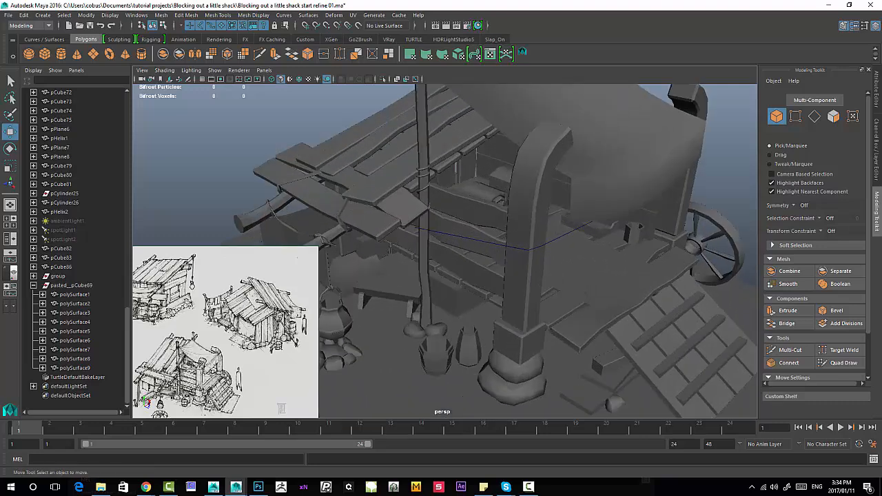
alt+middle_drag(497, 328, 453, 304)
click(551, 296)
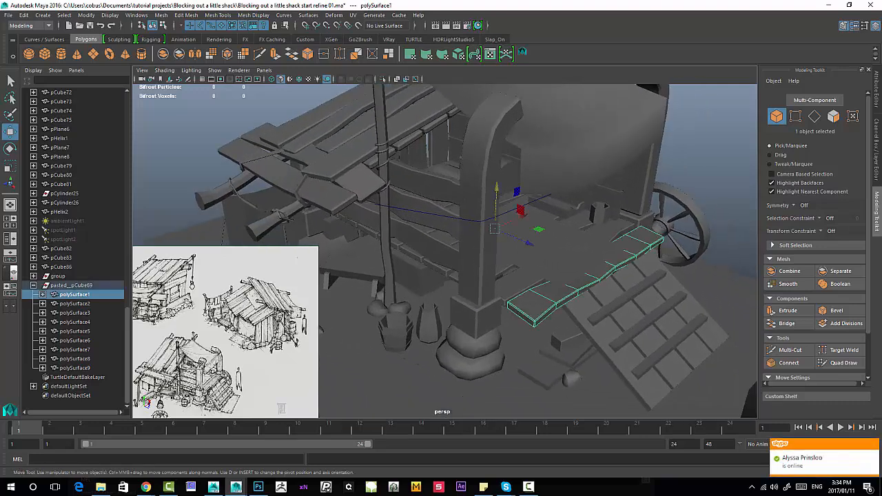
alt+drag(551, 295, 549, 286)
scroll(549, 286, up, 3)
scroll(445, 252, up, 2)
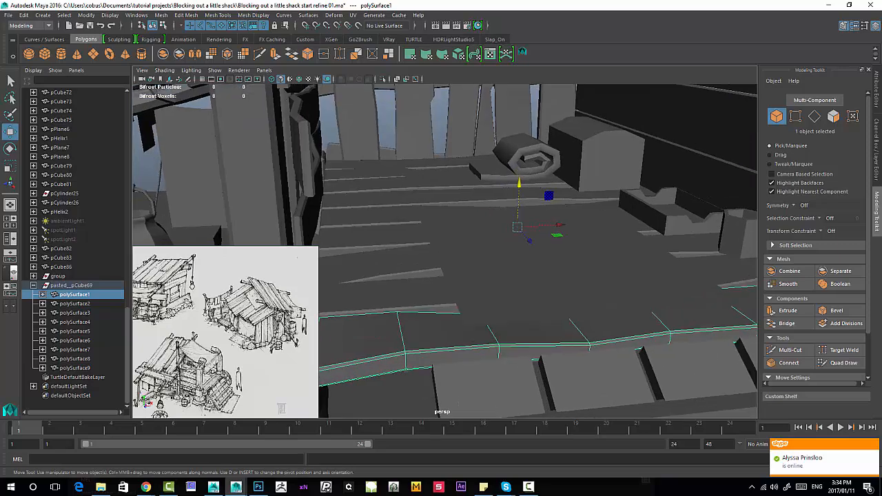
- Step through the individual floor planks to identify where each one lies
key(Right)
key(Left)
key(Right)
key(Right)
key(Right)
key(Right)
key(Right)
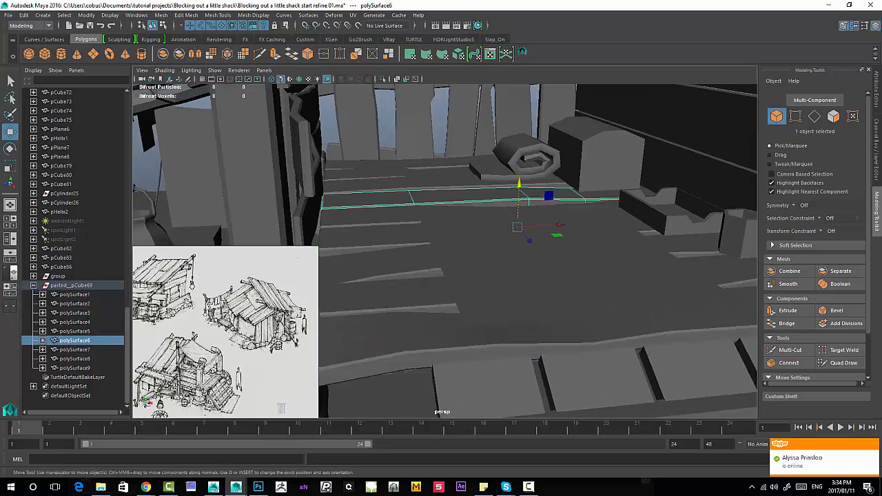
- Select all nine floor planks and isolate them in the viewport
key(f)
click(451, 342)
shift+click(421, 305)
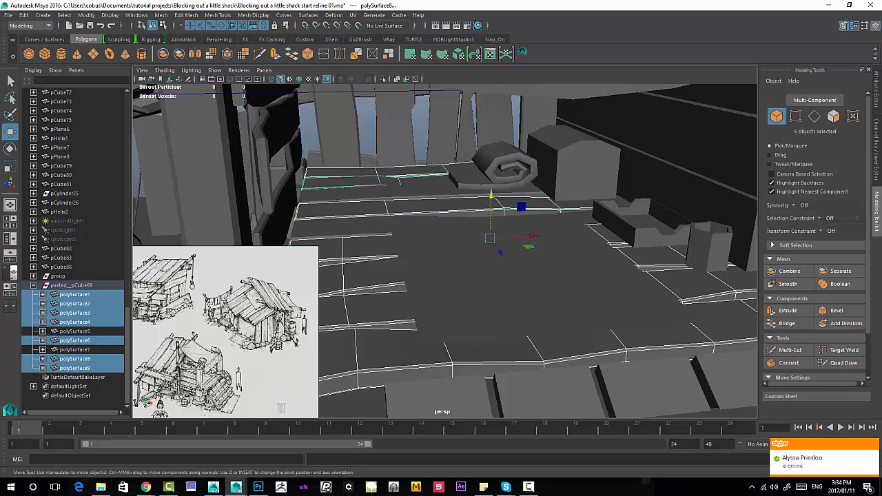
key(ctrl+1)
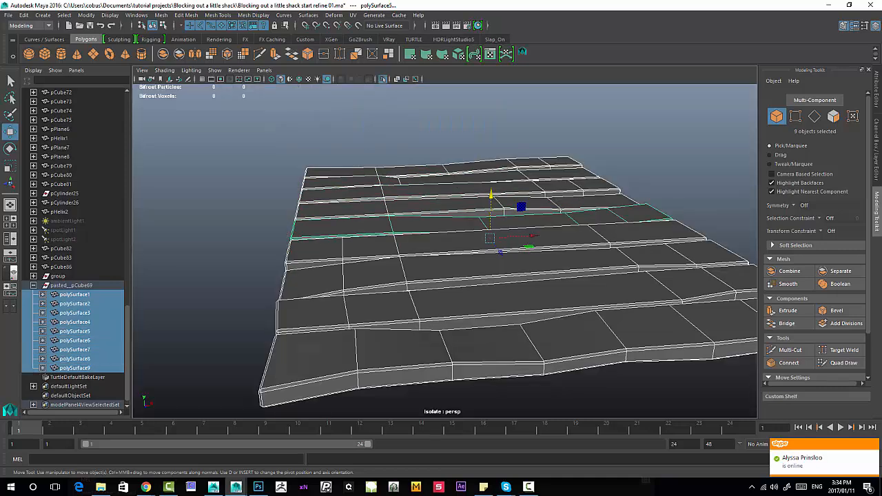
- Examine the isolated floor planks from above and at an angle, and open the end plank for vertex editing
alt+right_drag(483, 276, 420, 276)
click(447, 373)
alt+drag(442, 261, 483, 303)
alt+right_drag(441, 276, 524, 289)
alt+drag(428, 276, 448, 318)
alt+middle_drag(448, 317, 373, 283)
alt+middle_drag(441, 220, 429, 273)
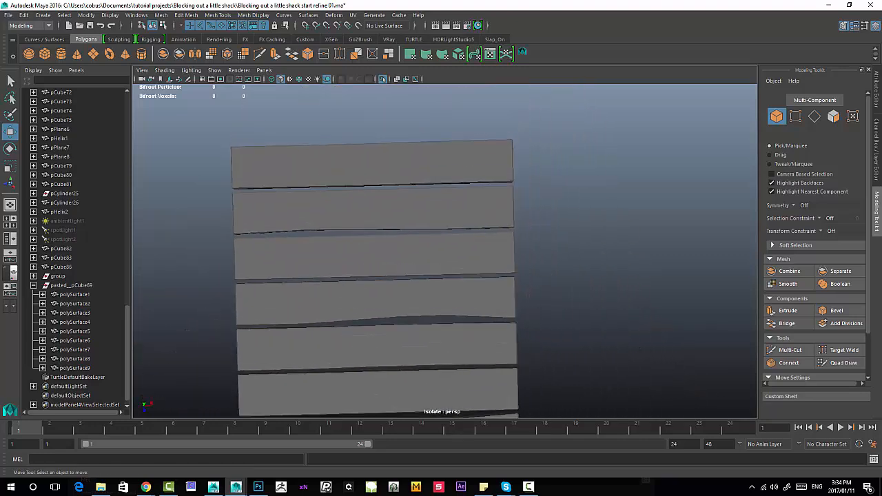
right_drag(504, 157, 457, 156)
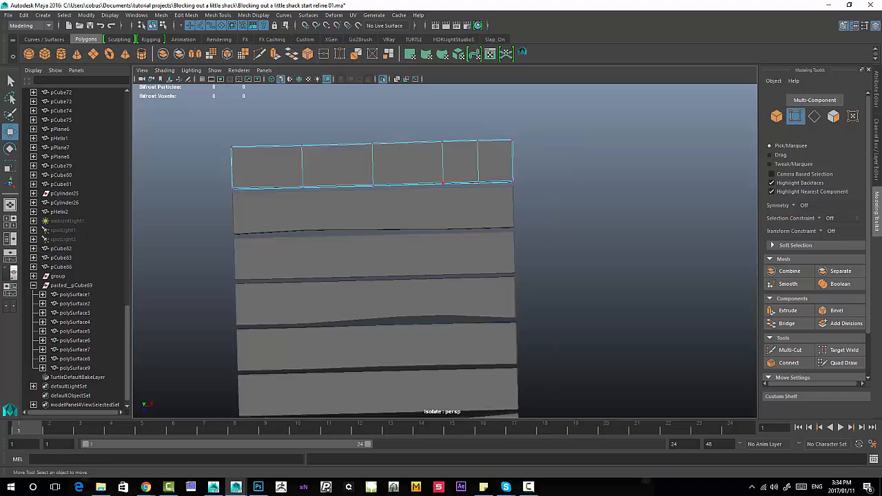
scroll(445, 248, down, 4)
alt+drag(446, 248, 545, 131)
alt+middle_drag(544, 131, 476, 134)
scroll(475, 134, up, 4)
alt+drag(476, 134, 472, 181)
scroll(472, 207, up, 2)
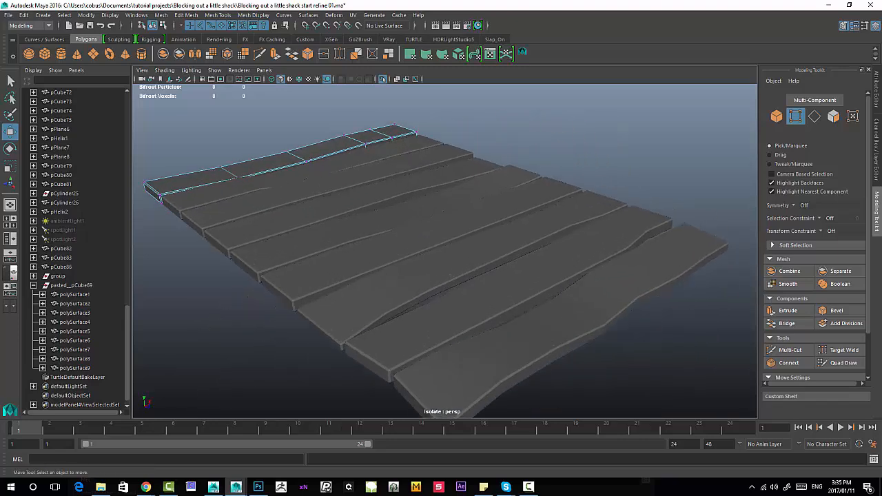
- Move vertices along the long edges of the isolated floor planks sideways to make the gaps between them irregular
click(507, 286)
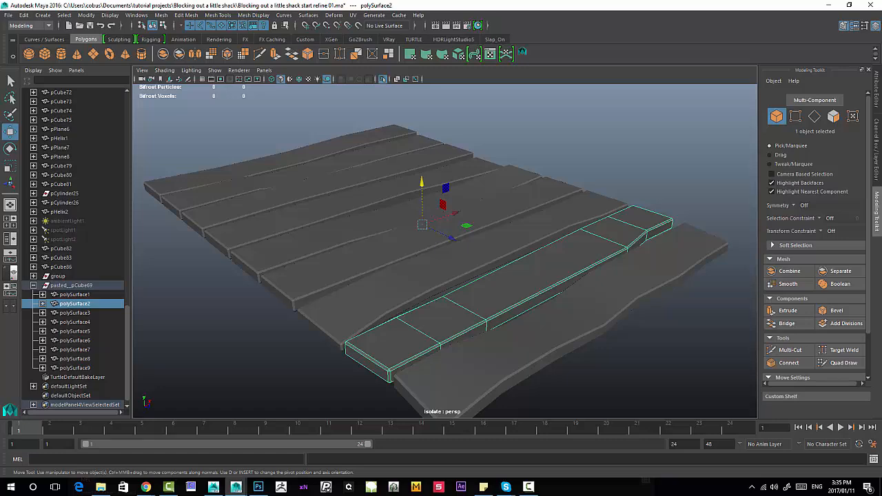
scroll(441, 221, up, 3)
mouse_move(441, 207)
alt+mouse_down()
mouse_move(462, 243)
mouse_move(552, 222)
mouse_move(447, 222)
alt+mouse_up()
right_drag(447, 222, 406, 223)
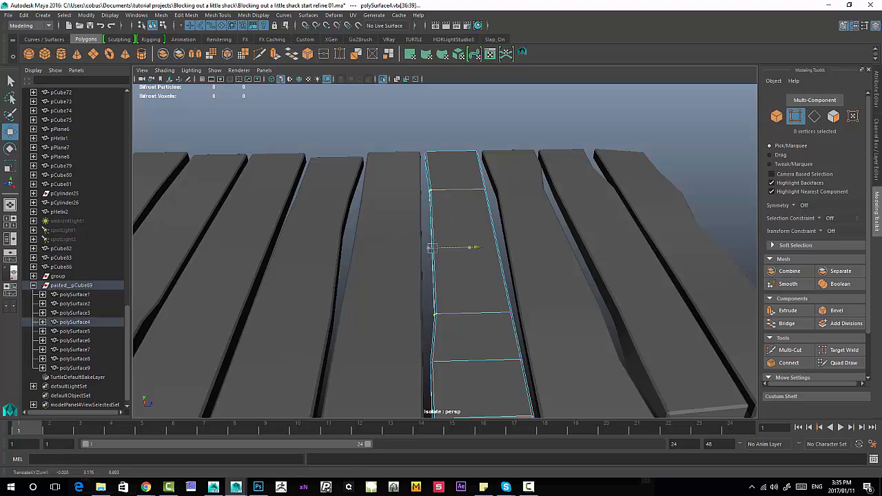
alt+drag(476, 247, 317, 267)
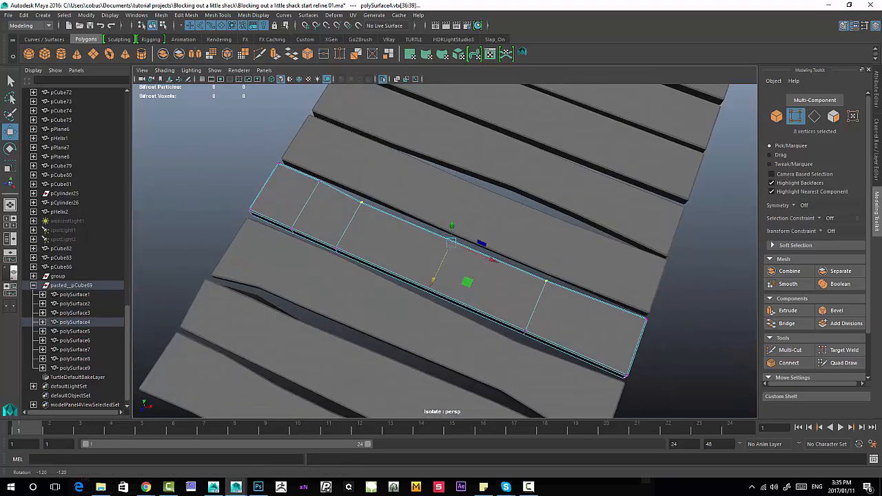
alt+drag(414, 269, 309, 311)
scroll(441, 228, down, 3)
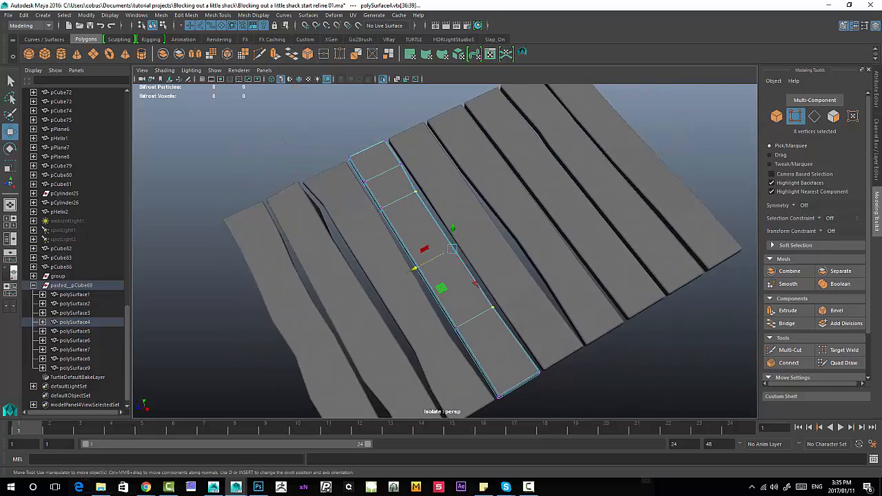
- Return to object selection and step through the floor planks in order up to polySurface9
key(Up)
key(Down)
key(Down)
key(Down)
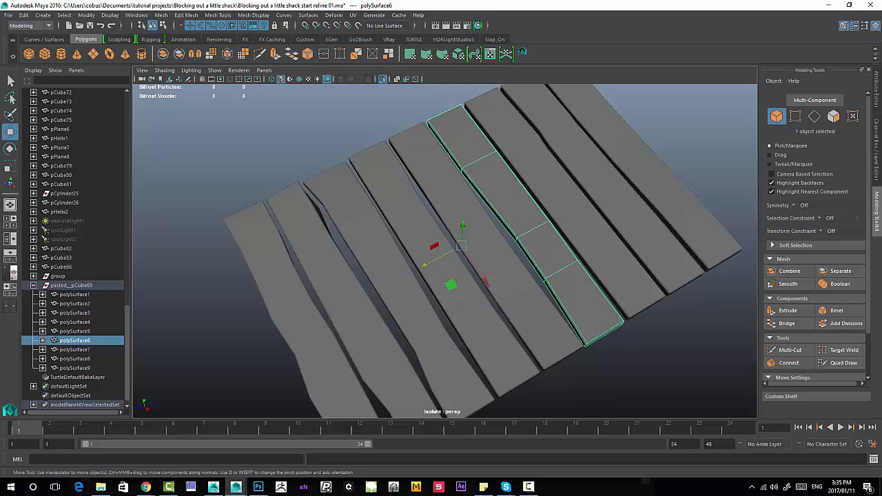
key(Down)
key(Down)
key(Down)
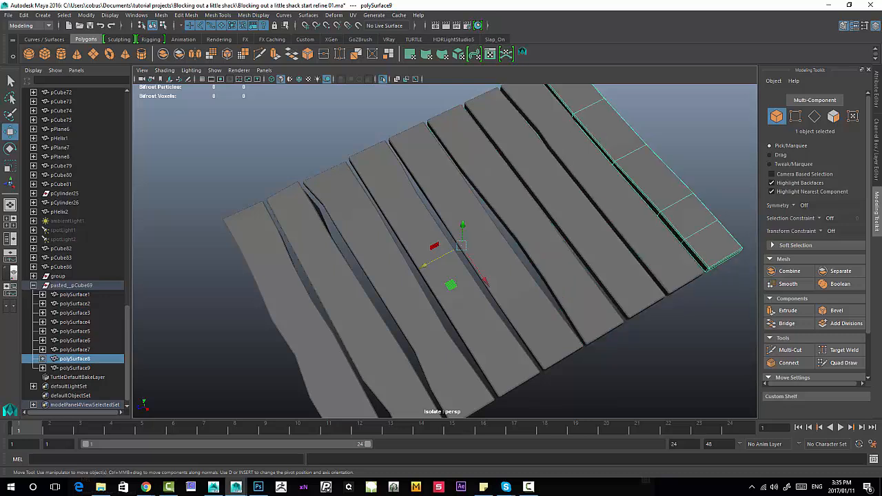
- Step through the isolated floor planks individually to check their outlines, finishing with polySurface8 selected
key(Up)
key(Up)
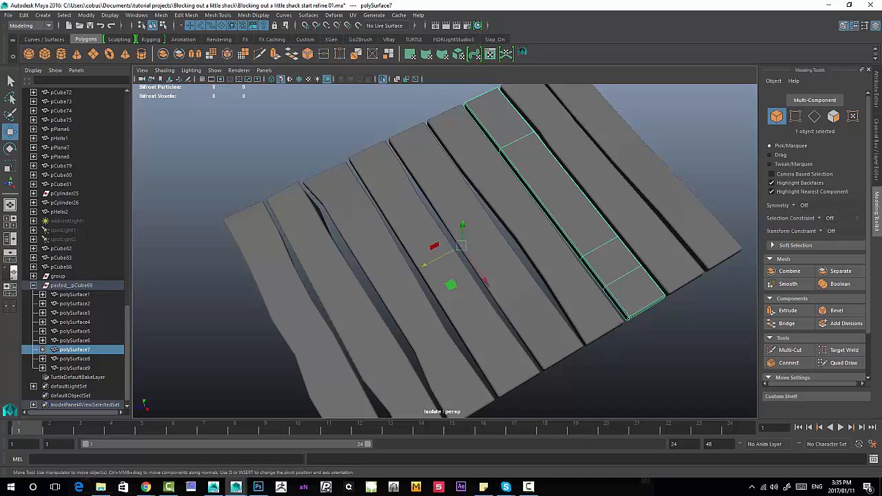
alt+drag(413, 268, 448, 231)
scroll(513, 200, up, 2)
click(353, 231)
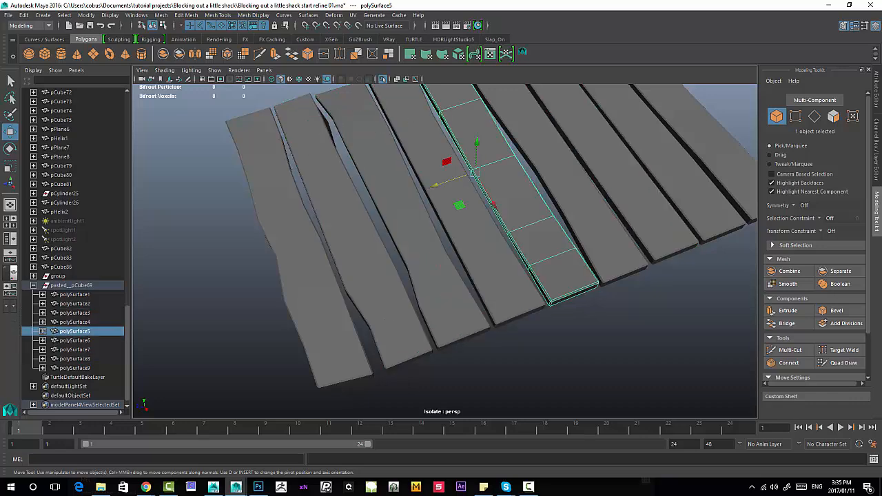
key(Right)
key(Right)
key(Right)
alt+drag(474, 173, 386, 252)
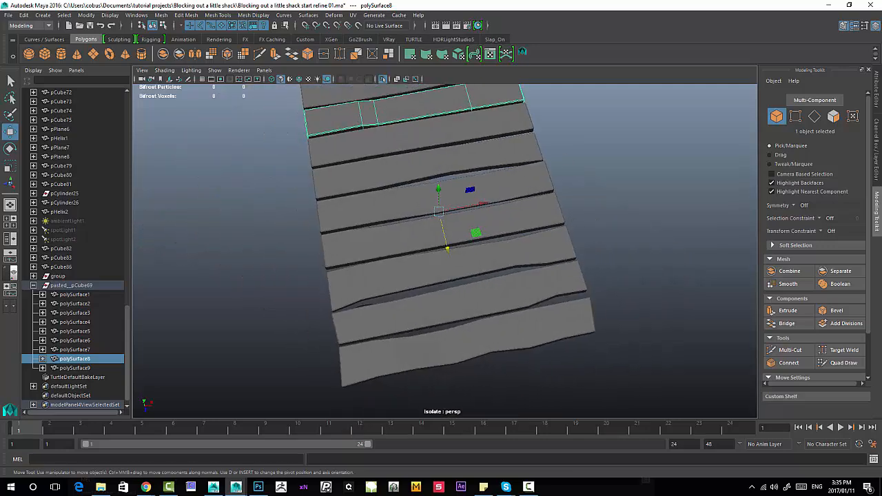
- Examine the isolated floor planks' surfaces, thickness and irregular gaps from low and angled views
mouse_move(414, 235)
alt+middle_down()
mouse_move(427, 293)
mouse_move(419, 247)
alt+middle_up()
alt+drag(419, 247, 407, 190)
alt+middle_drag(406, 189, 403, 238)
alt+right_drag(403, 238, 441, 241)
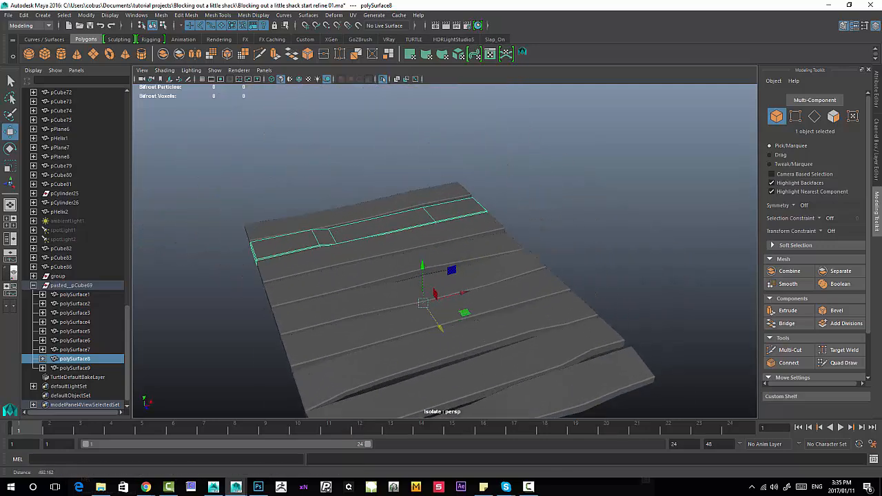
alt+drag(441, 276, 444, 224)
alt+middle_drag(445, 224, 446, 162)
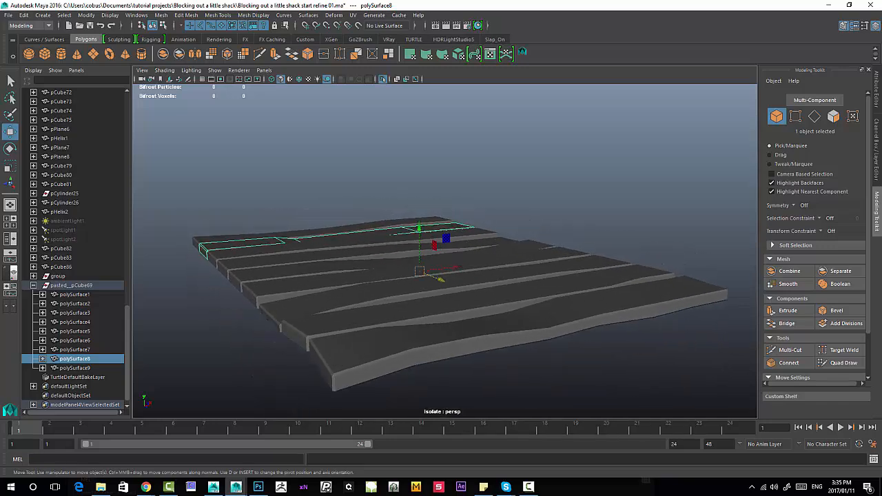
alt+drag(427, 221, 456, 249)
alt+right_drag(456, 250, 420, 244)
alt+drag(420, 245, 445, 279)
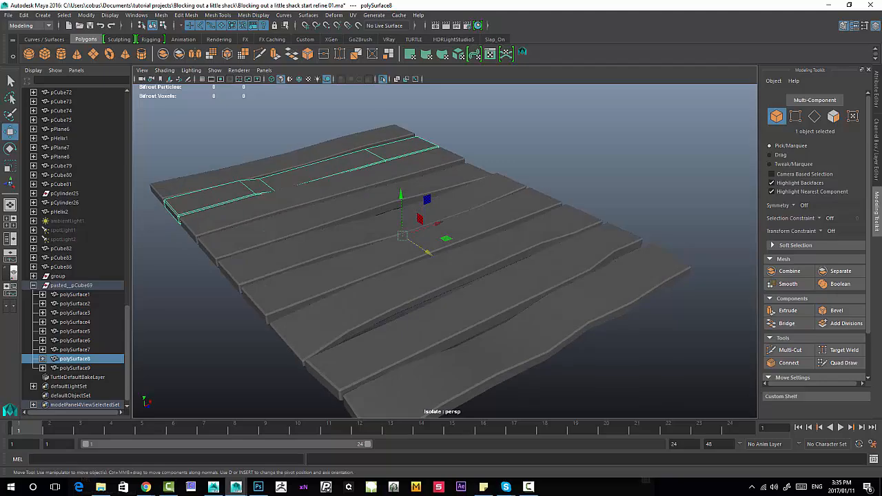
- End the isolation to show the whole shack again, and select the flat plane on the floor behind the ramp
key(ctrl+1)
alt+right_drag(445, 279, 407, 272)
alt+drag(407, 272, 410, 245)
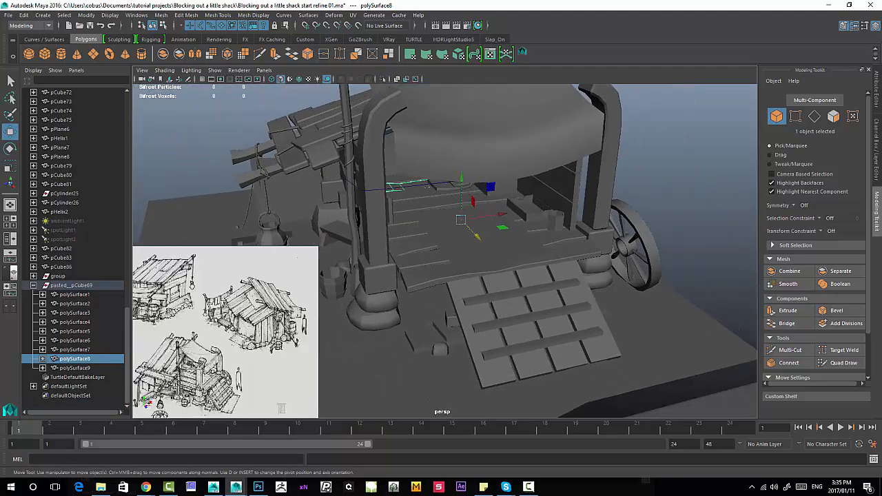
alt+right_drag(410, 245, 441, 248)
mouse_move(441, 248)
alt+mouse_down()
mouse_move(372, 231)
mouse_move(448, 258)
alt+mouse_up()
click(458, 231)
alt+right_drag(458, 238, 421, 238)
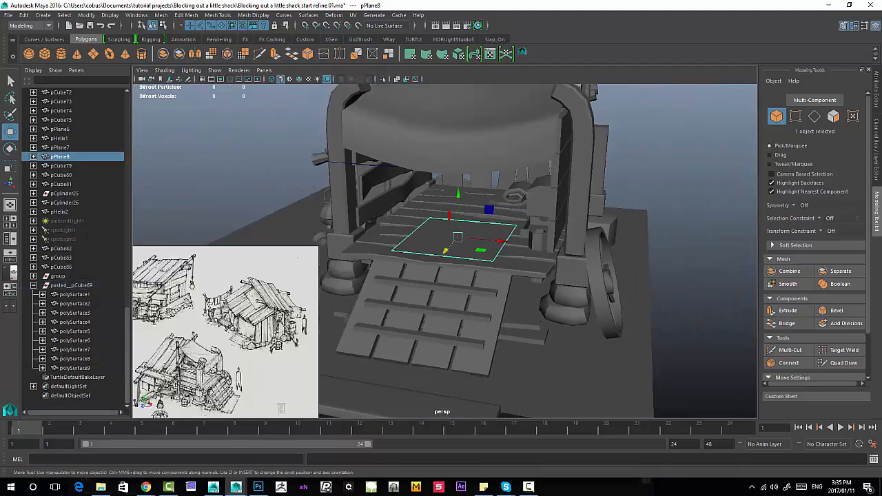
alt+drag(428, 241, 482, 245)
- Select the outermost plank of the front ramp and inspect it closely from the side
click(486, 317)
alt+drag(486, 317, 483, 331)
alt+right_drag(442, 297, 504, 303)
alt+drag(482, 303, 524, 258)
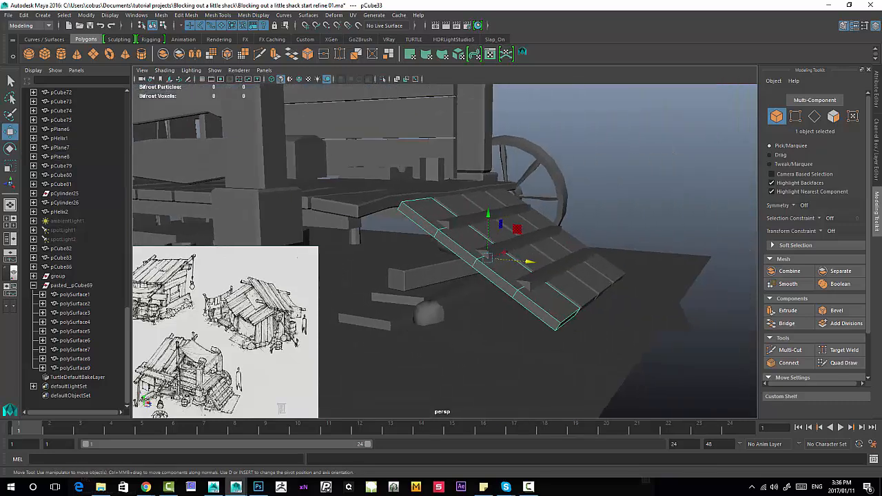
alt+right_drag(476, 276, 537, 283)
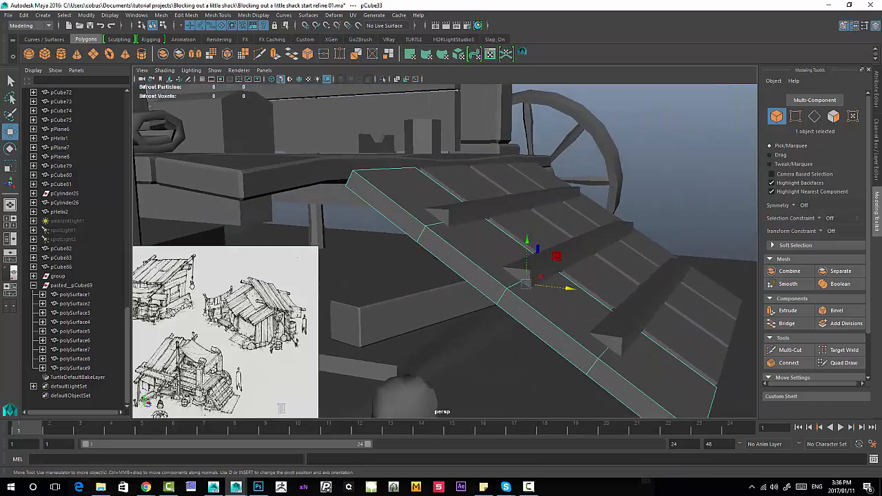